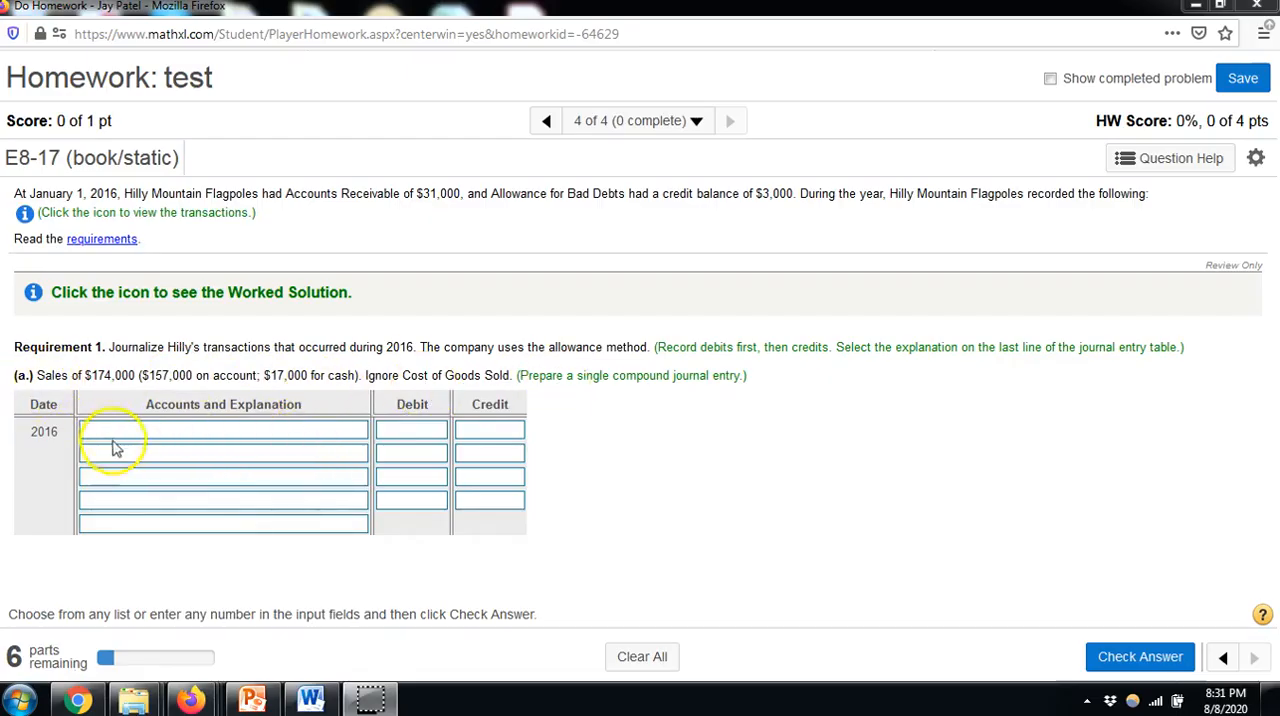
# Credit Sales Revenue 174000 on the third line of journal entry (a)
pyautogui.click(128, 478)
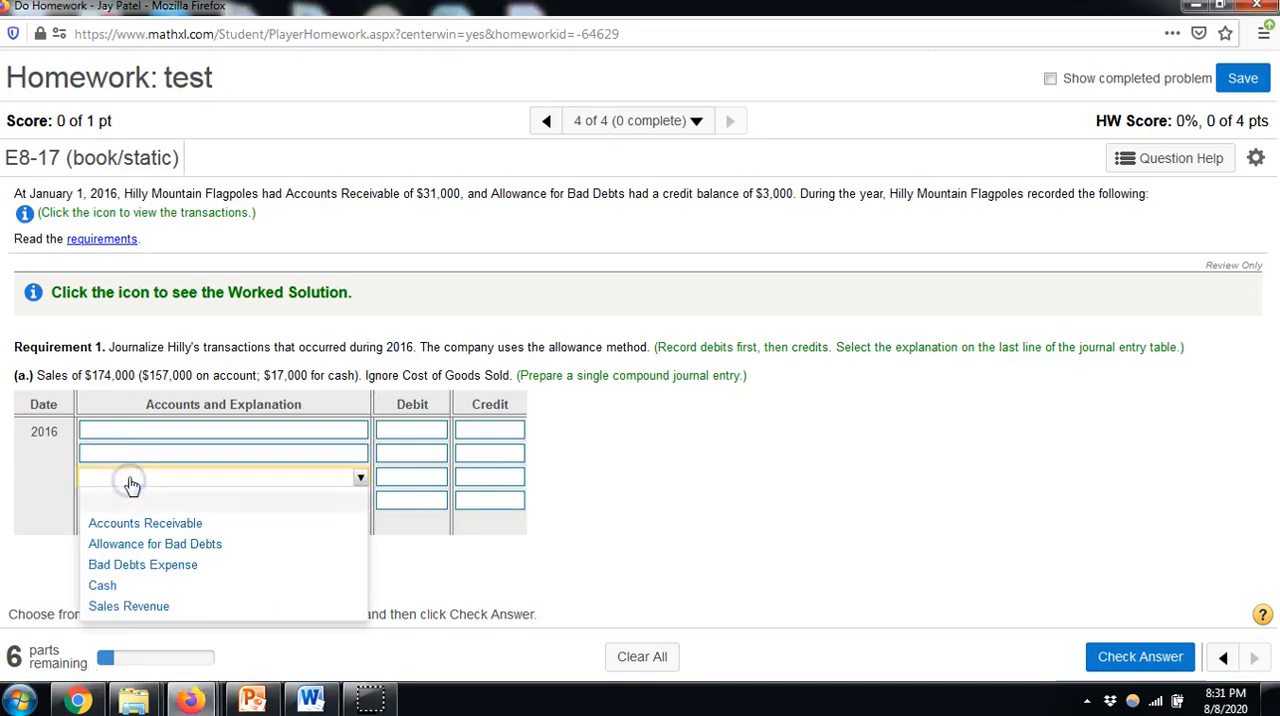
pyautogui.click(140, 606)
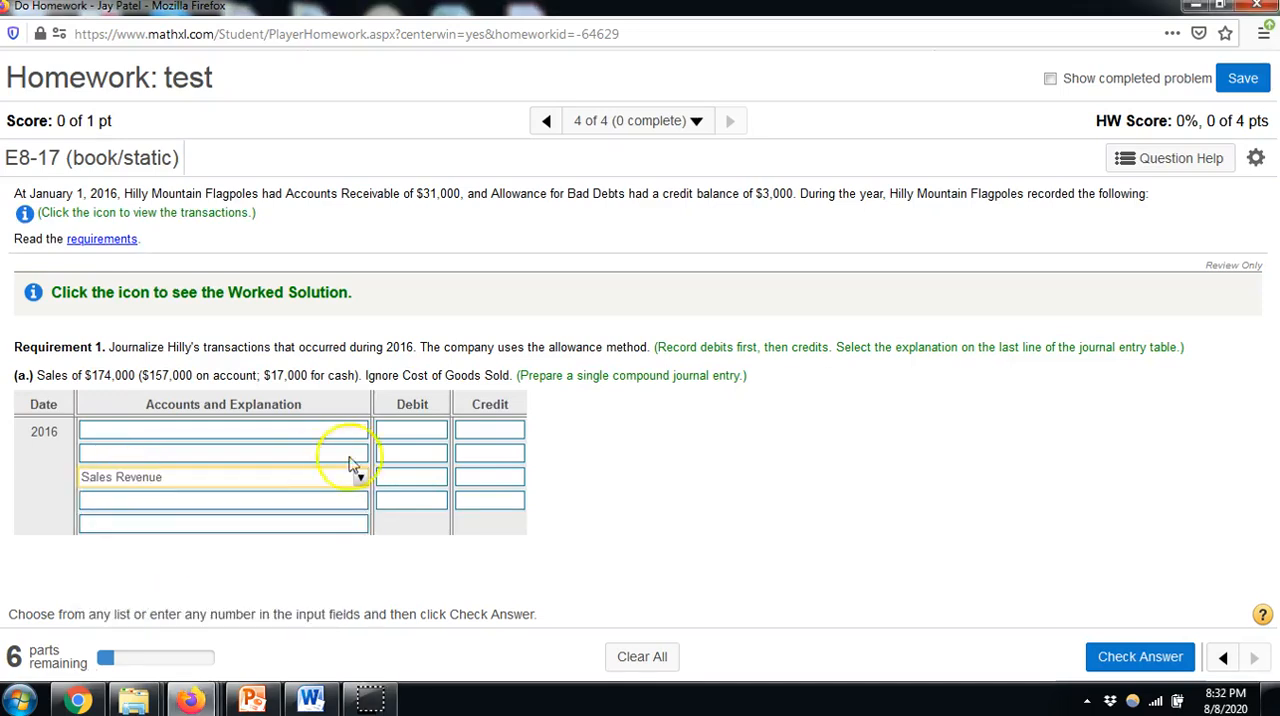
pyautogui.click(468, 477)
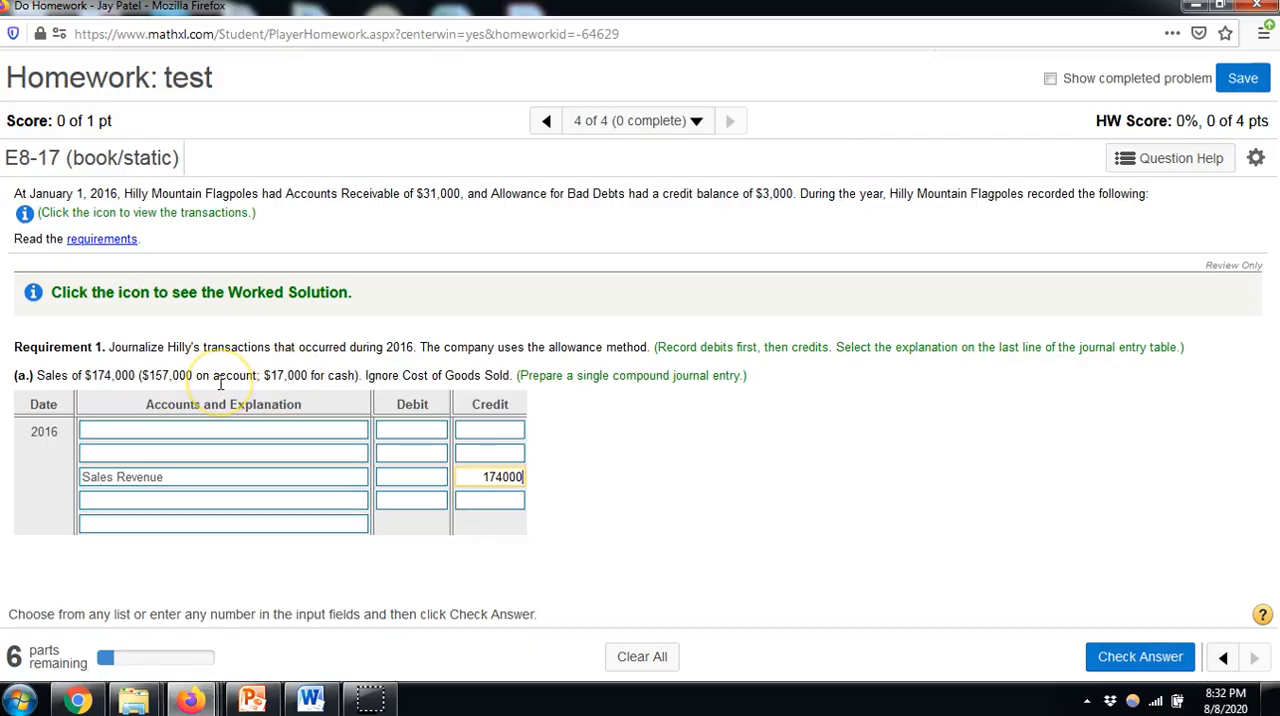
# Debit Cash 17000 on the first line of entry (a) and Accounts Receivable 157000 on the second
pyautogui.click(261, 455)
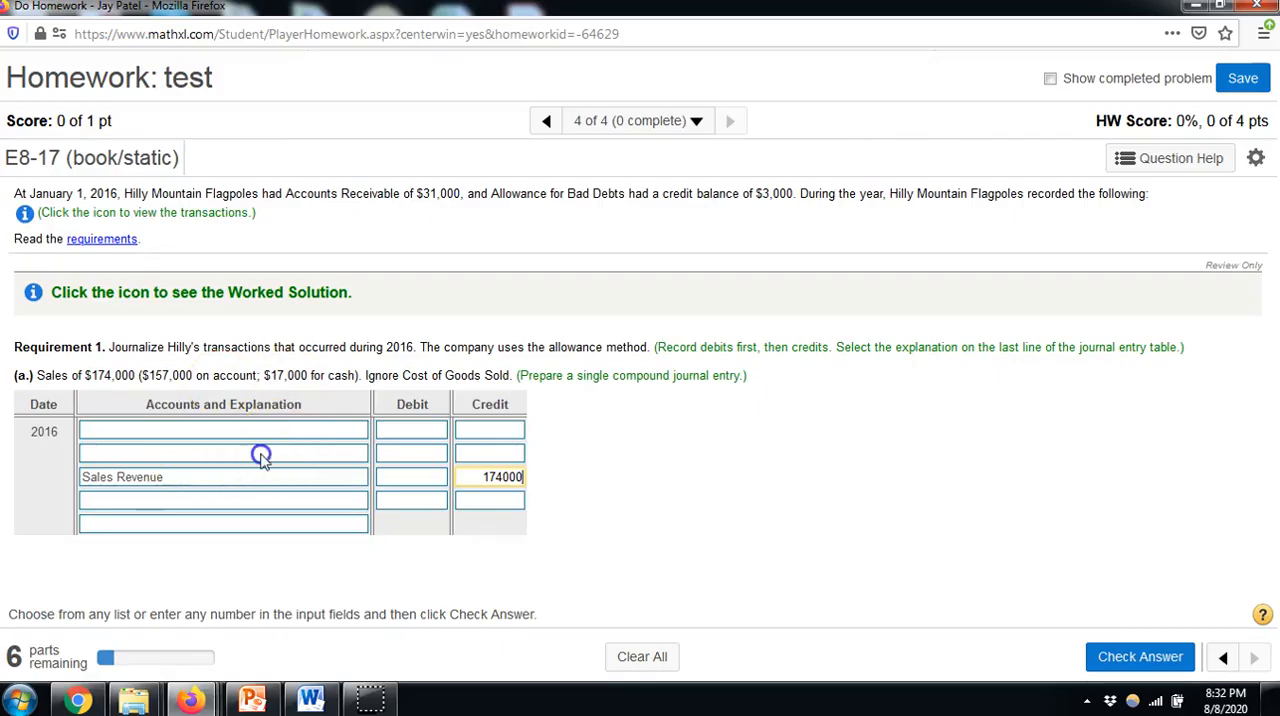
pyautogui.click(210, 499)
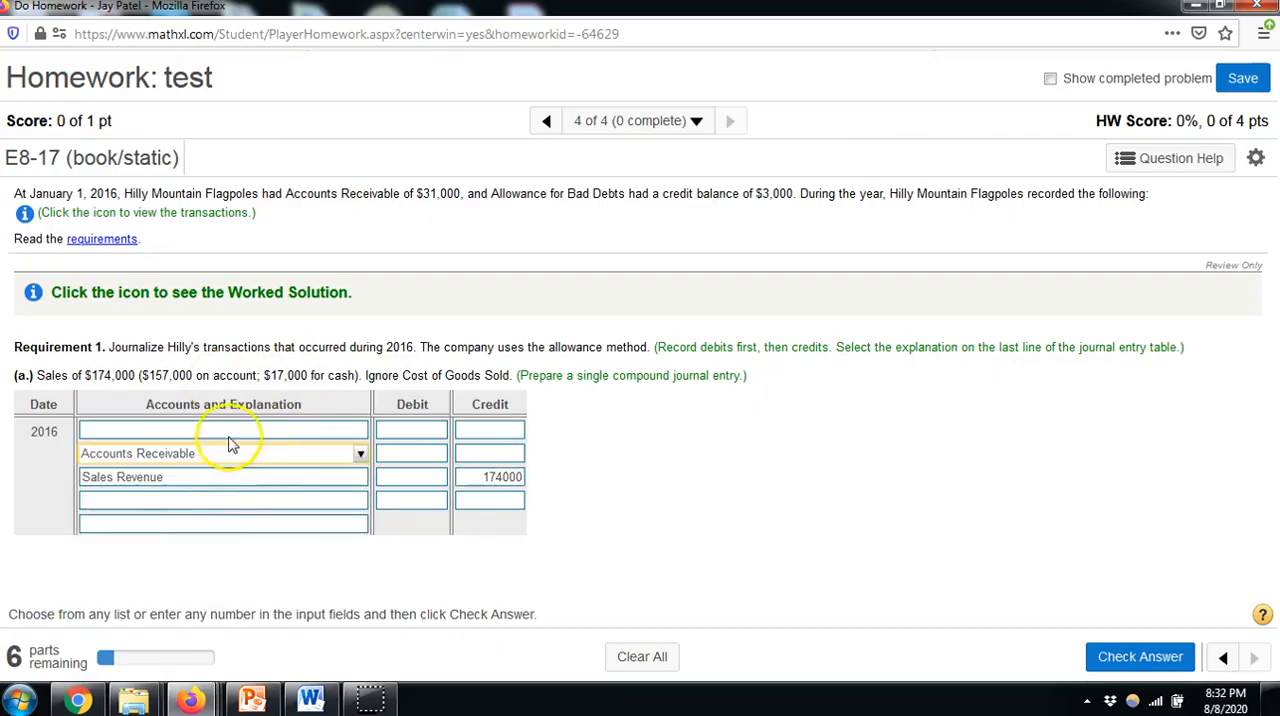
pyautogui.click(229, 432)
pyautogui.click(189, 538)
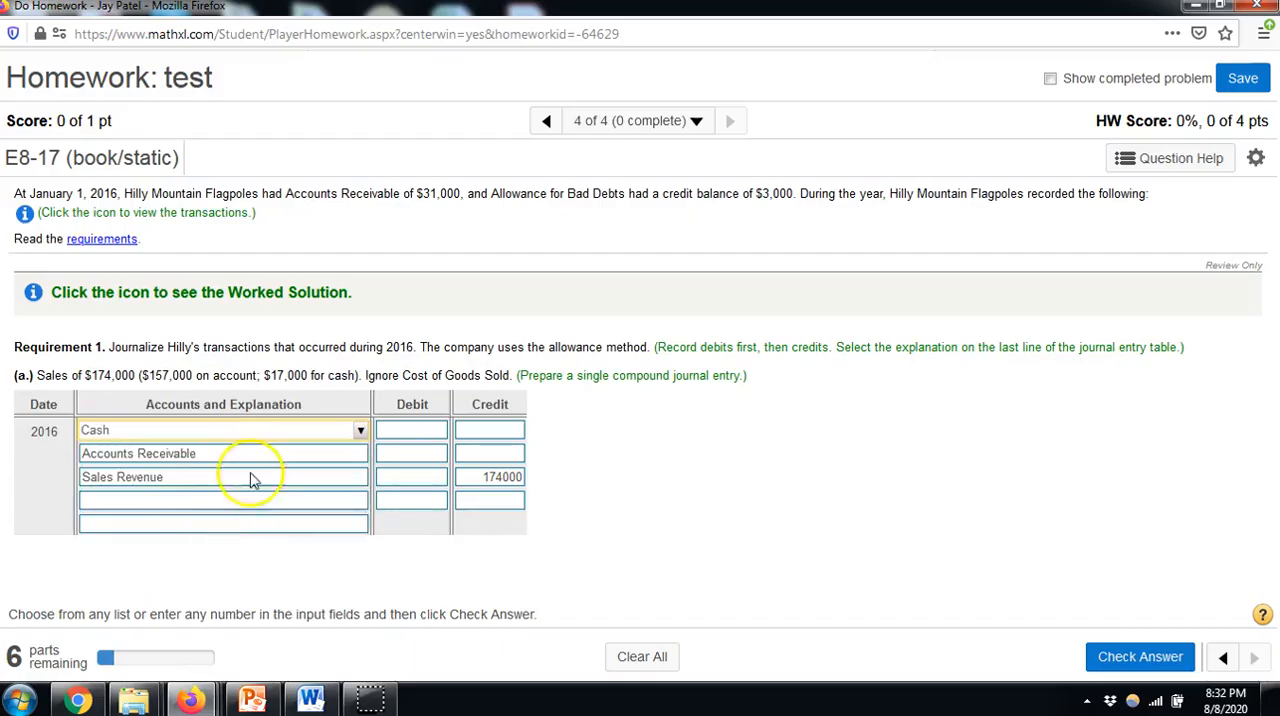
pyautogui.click(432, 425)
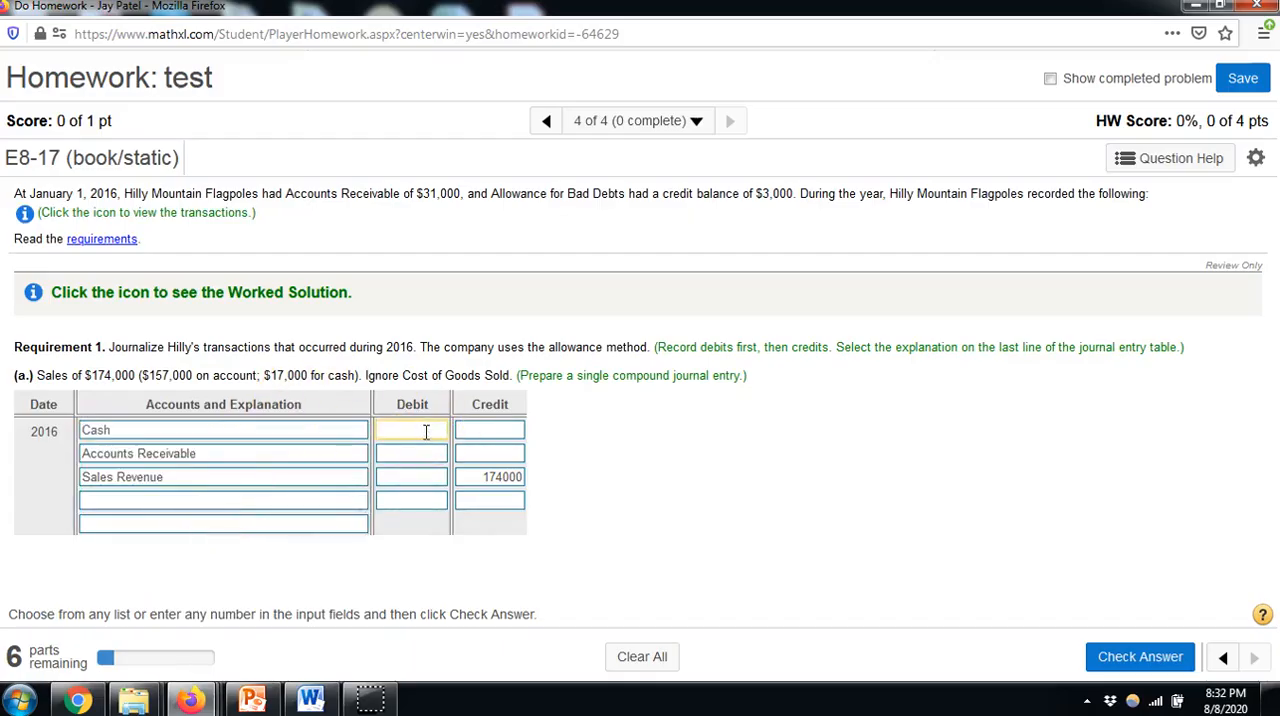
pyautogui.click(410, 454)
# Set the explanation of entry (a) to "Record sales for the year." and check the answer
pyautogui.click(267, 528)
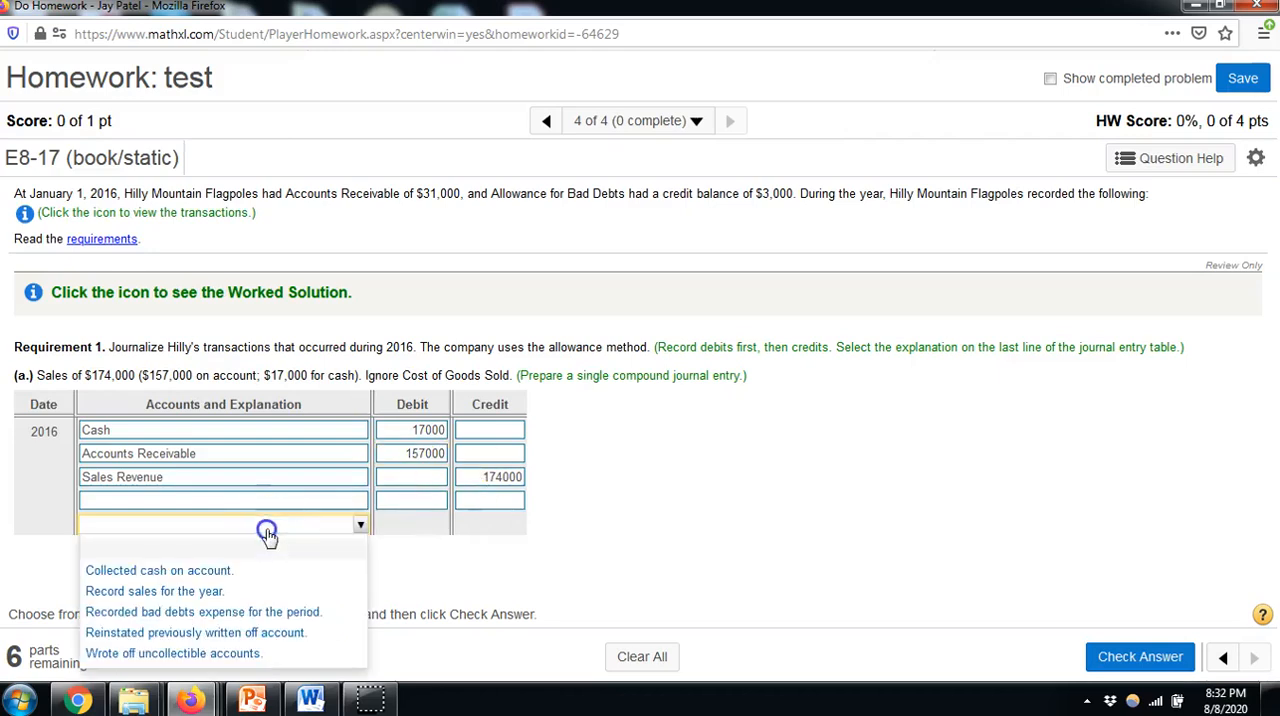
pyautogui.click(230, 591)
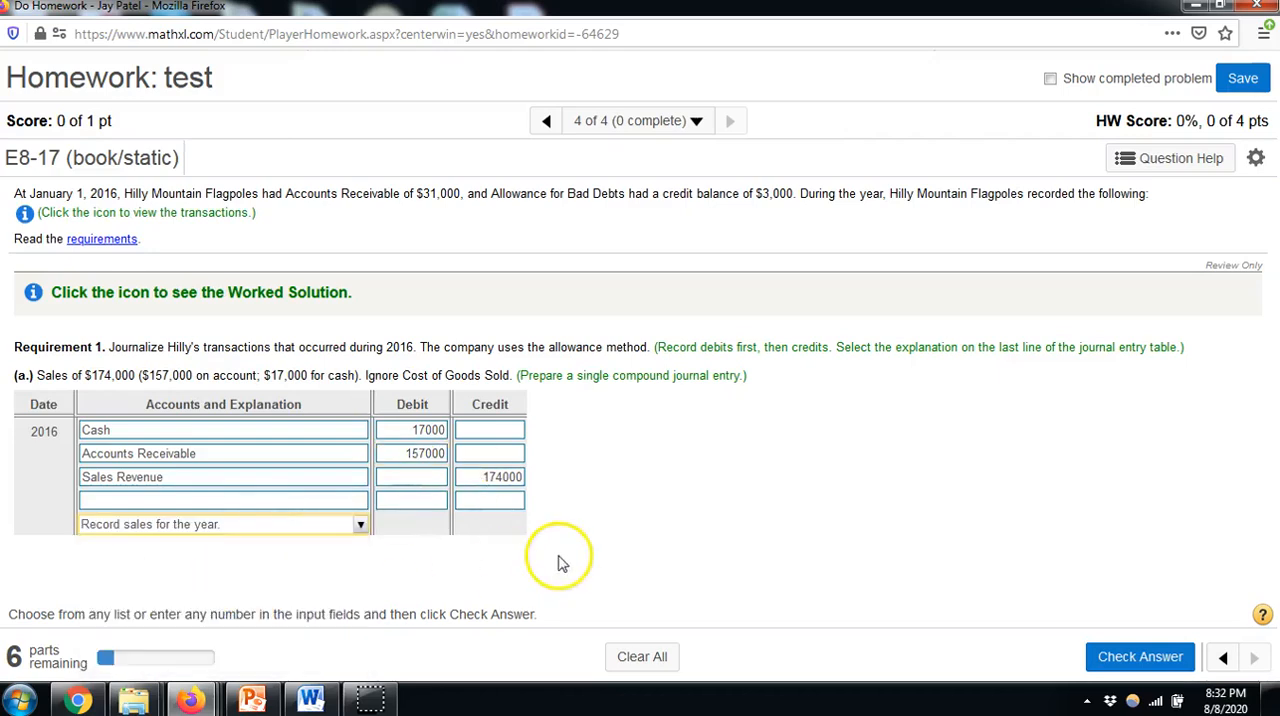
pyautogui.click(1140, 658)
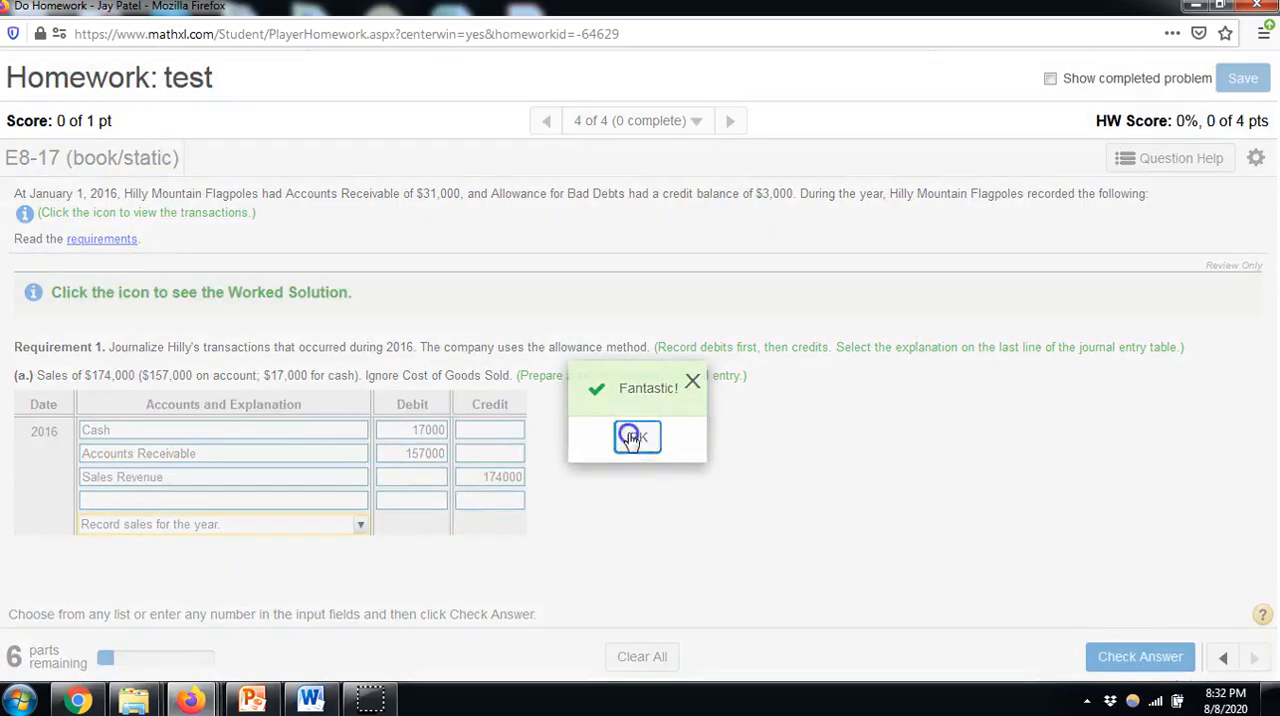
pyautogui.click(632, 437)
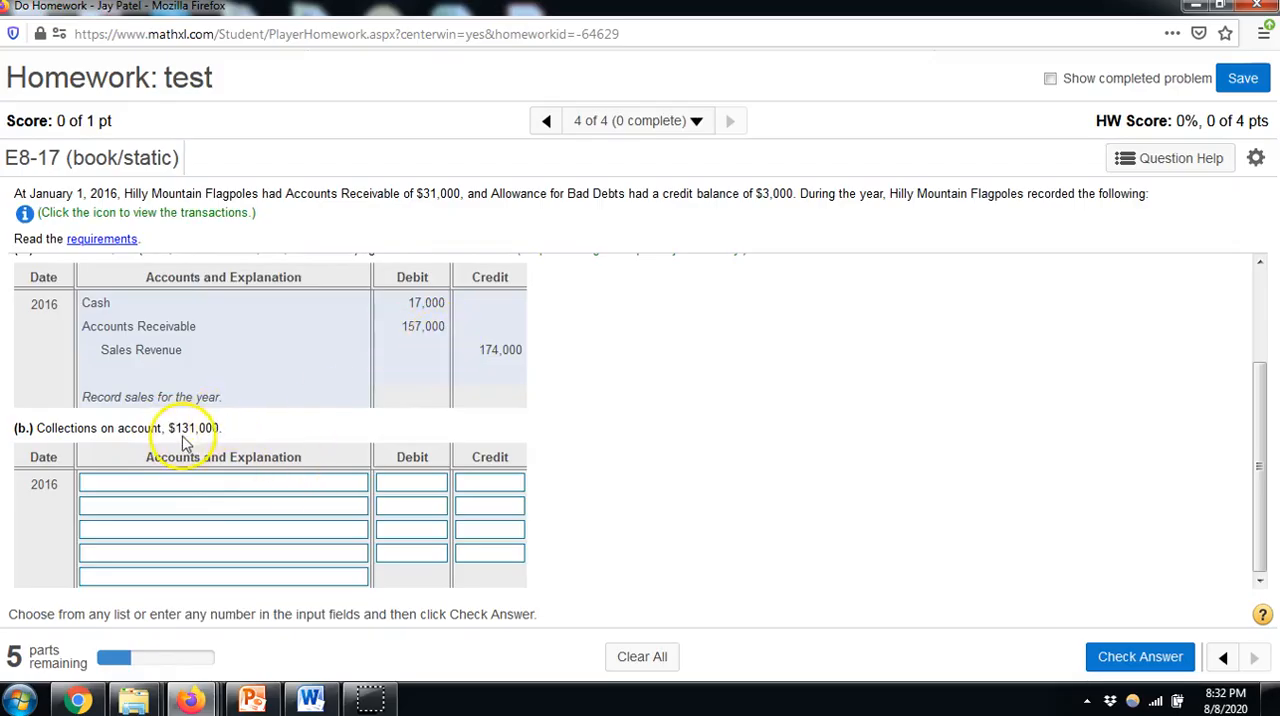
# Journalize entry (b) with a 131000 debit to Cash and a 131000 credit to Accounts Receivable
pyautogui.click(214, 483)
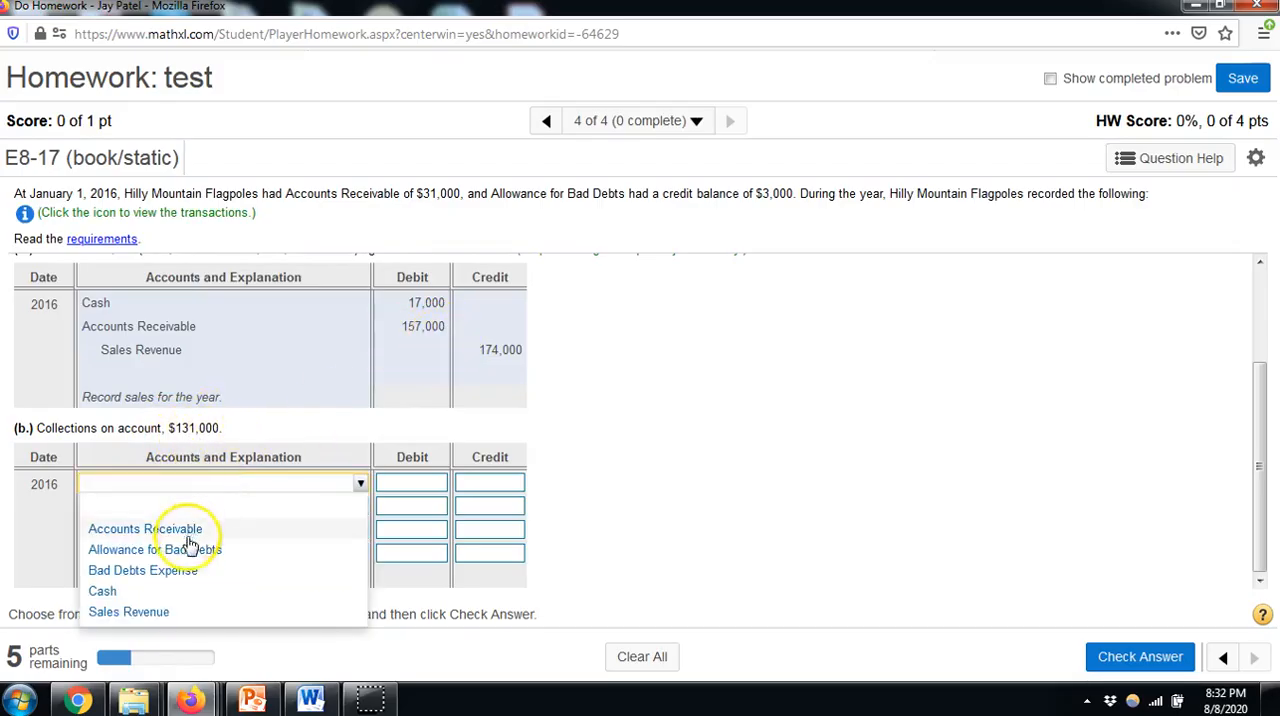
pyautogui.click(165, 593)
pyautogui.click(212, 516)
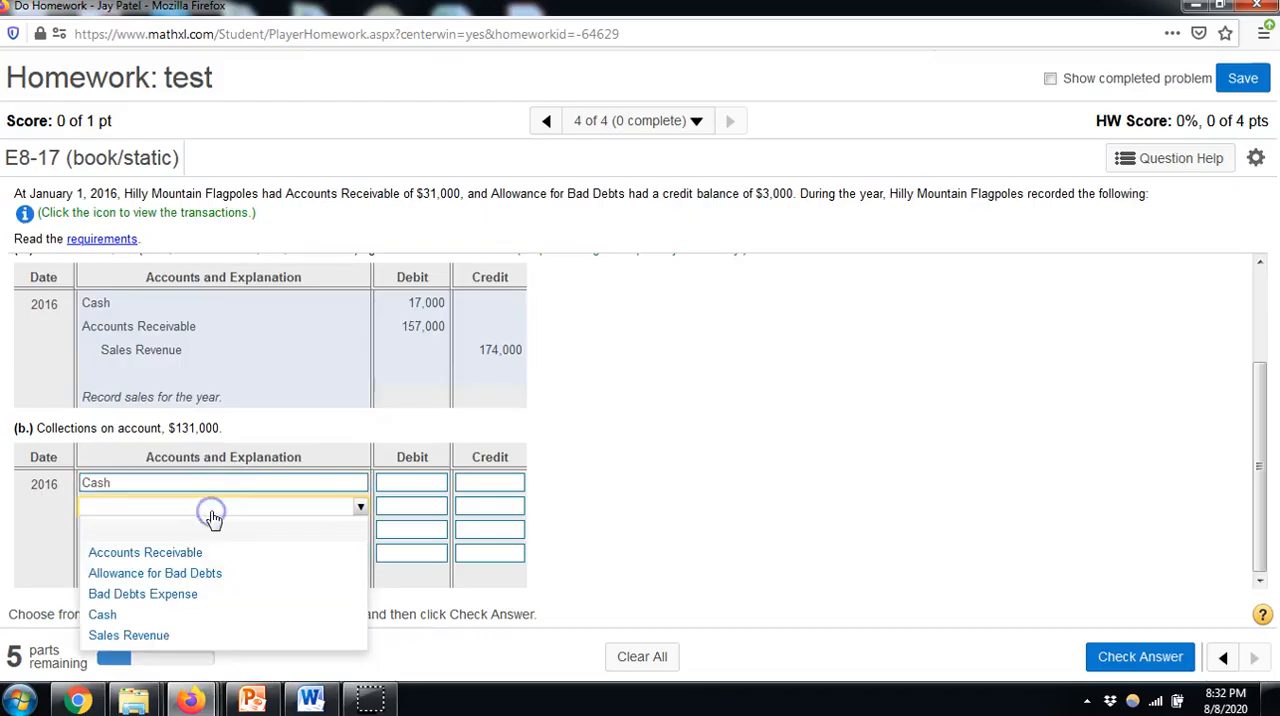
pyautogui.click(195, 552)
pyautogui.click(427, 486)
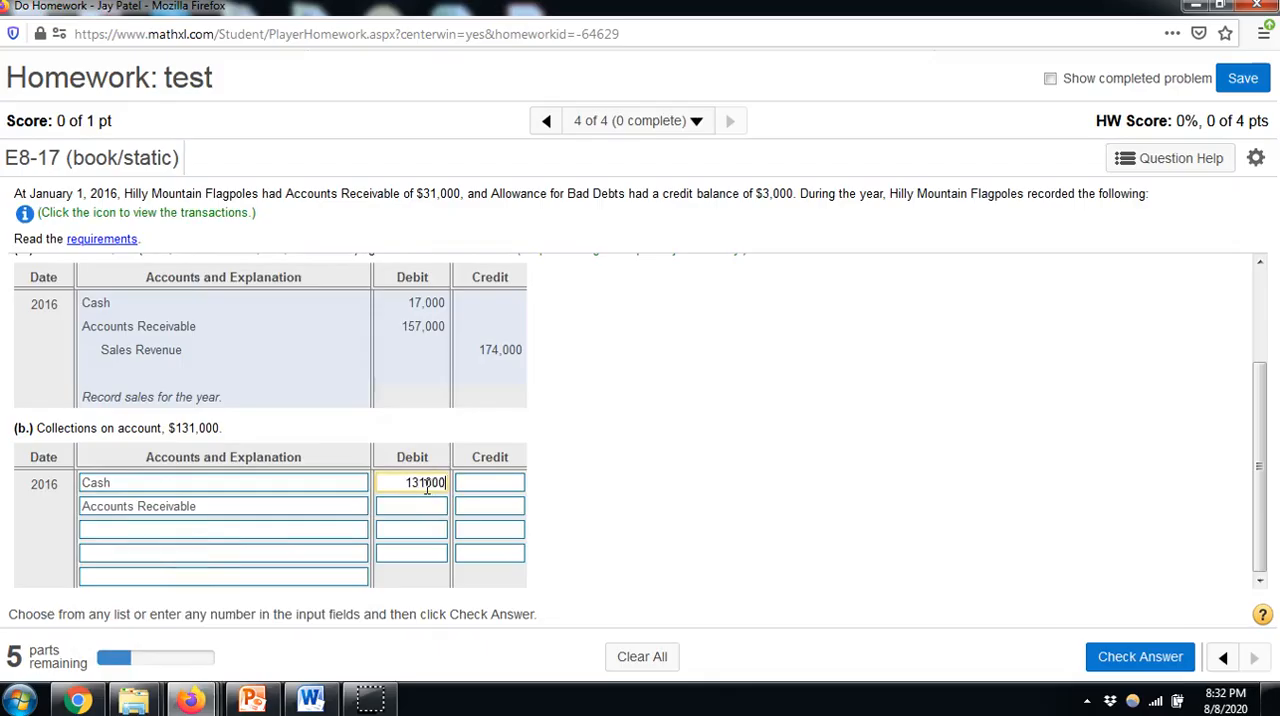
pyautogui.write('131000')
pyautogui.click(482, 505)
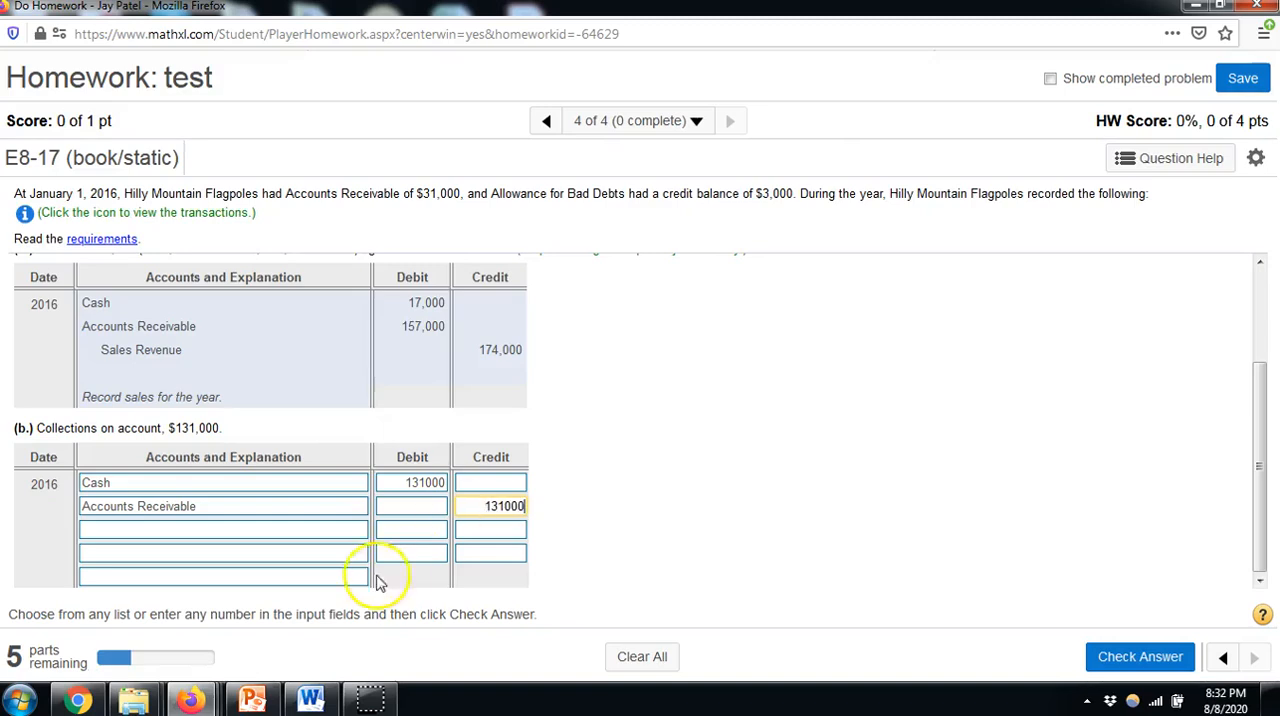
# Set the explanation of entry (b) to "Collected cash on account." and check the answer
pyautogui.click(257, 576)
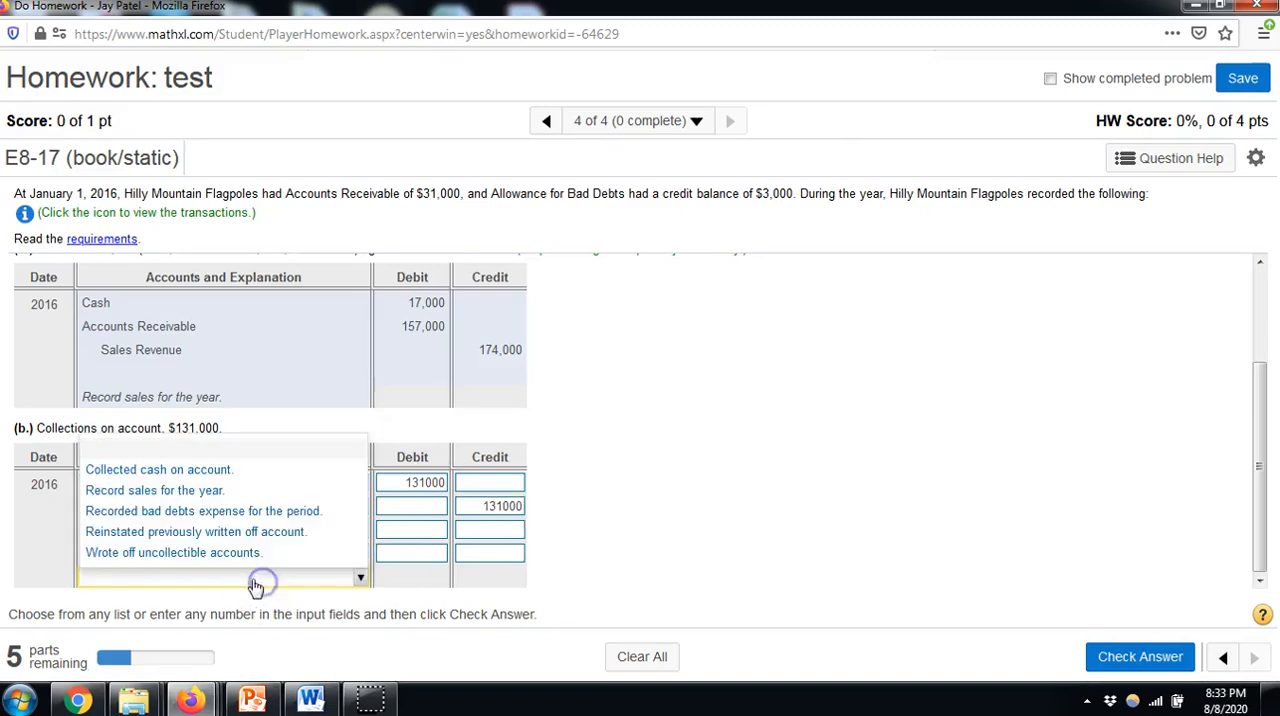
pyautogui.click(138, 470)
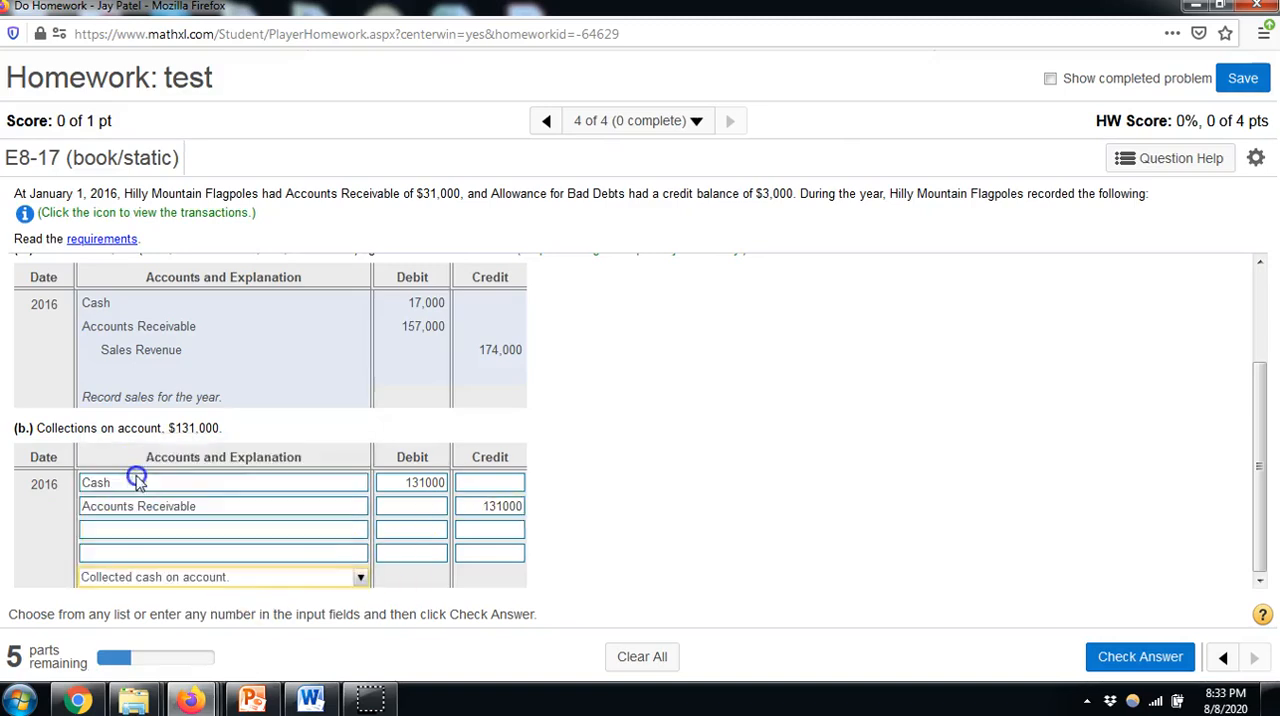
pyautogui.click(1108, 660)
pyautogui.click(648, 441)
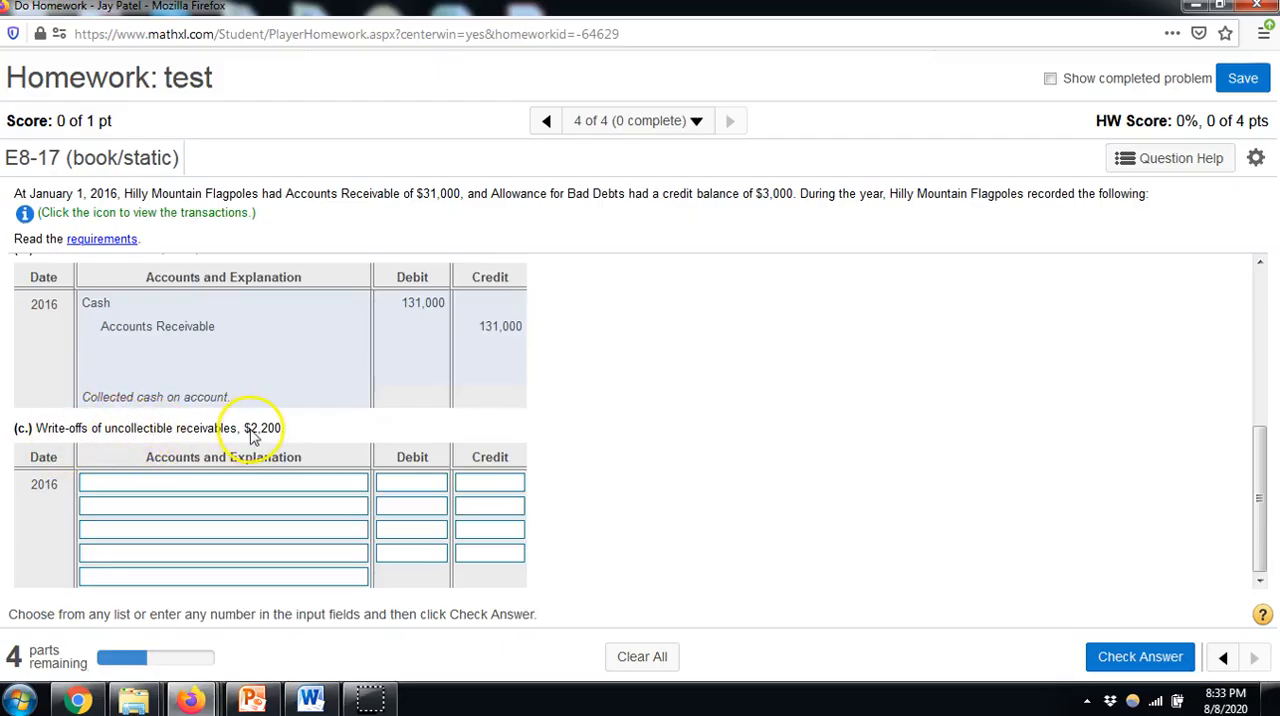
# Fill in write-off entry (c) with a 2200 debit to Bad Debts Expense and a 2200 credit to Accounts Receivable
pyautogui.scroll(1, 308, 436)
pyautogui.scroll(3, 308, 436)
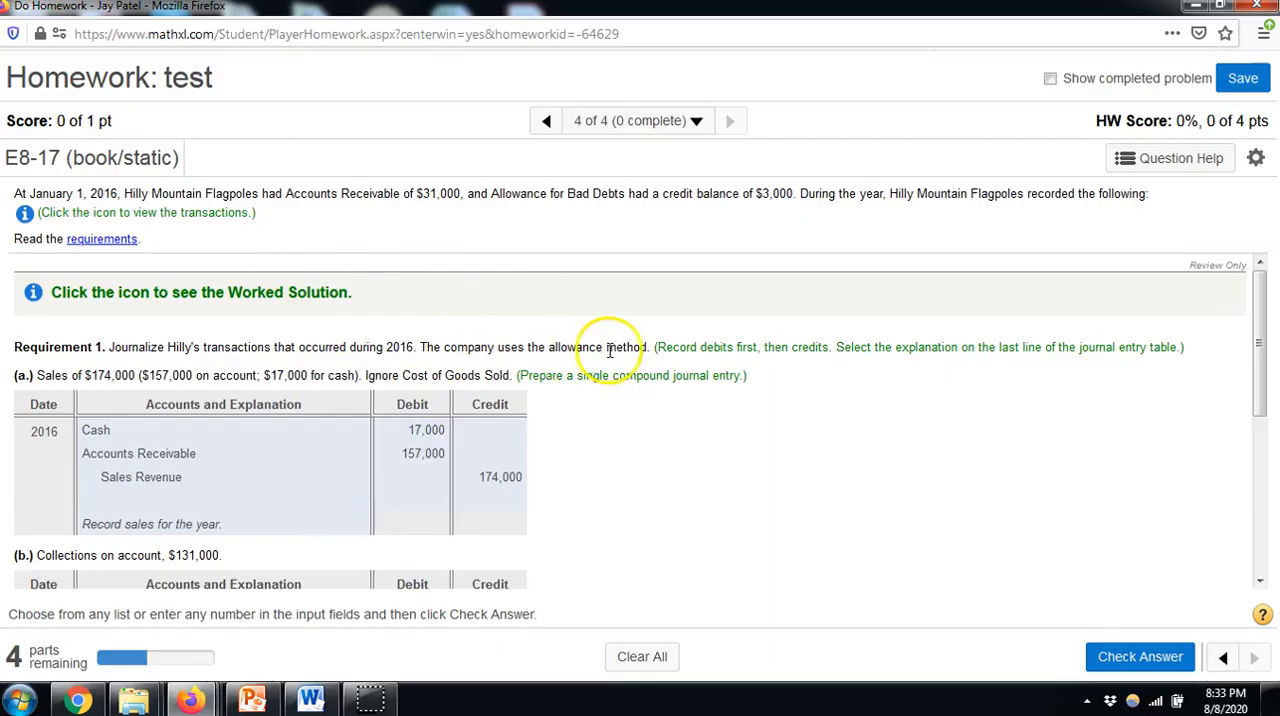
pyautogui.scroll(-5, 590, 461)
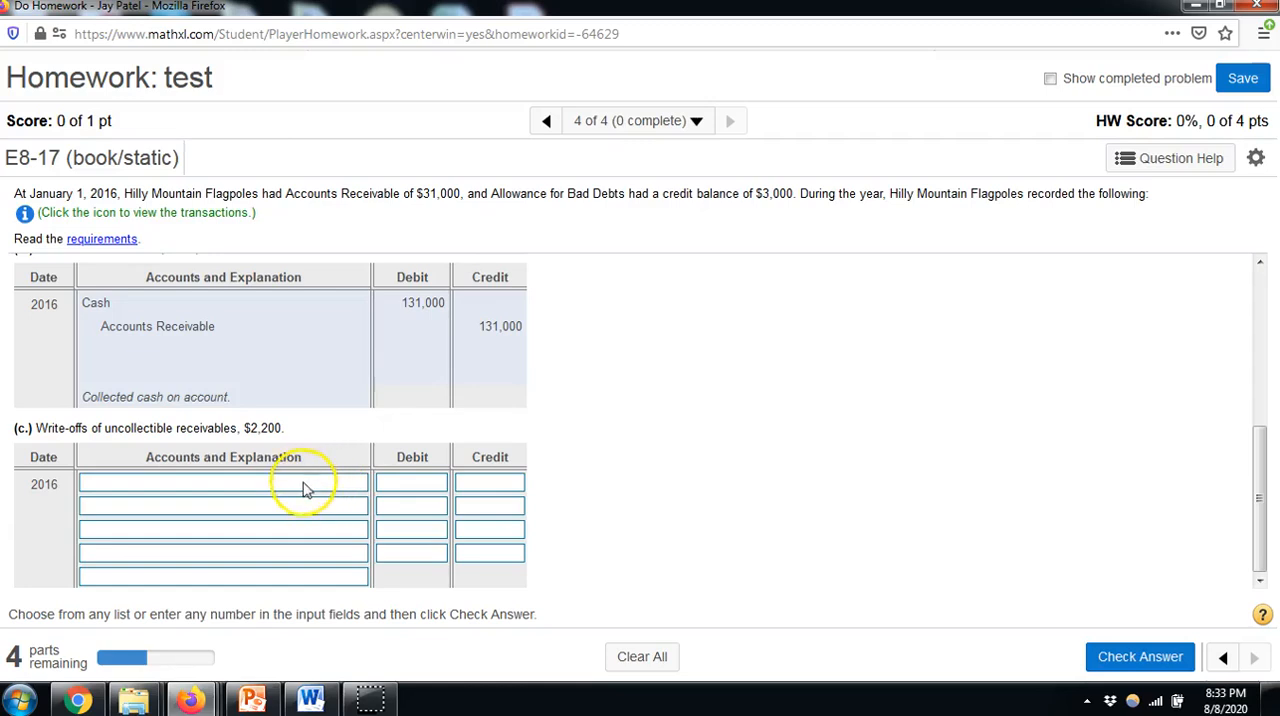
pyautogui.click(304, 484)
pyautogui.click(200, 572)
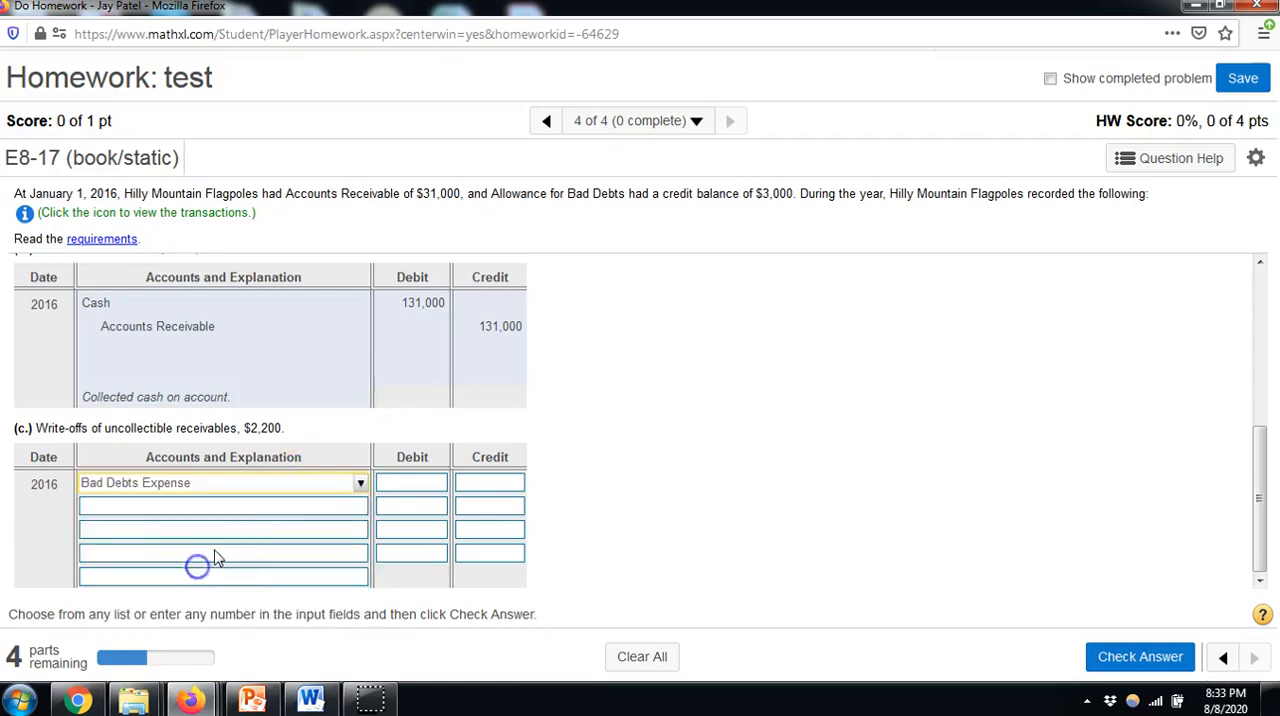
pyautogui.click(395, 487)
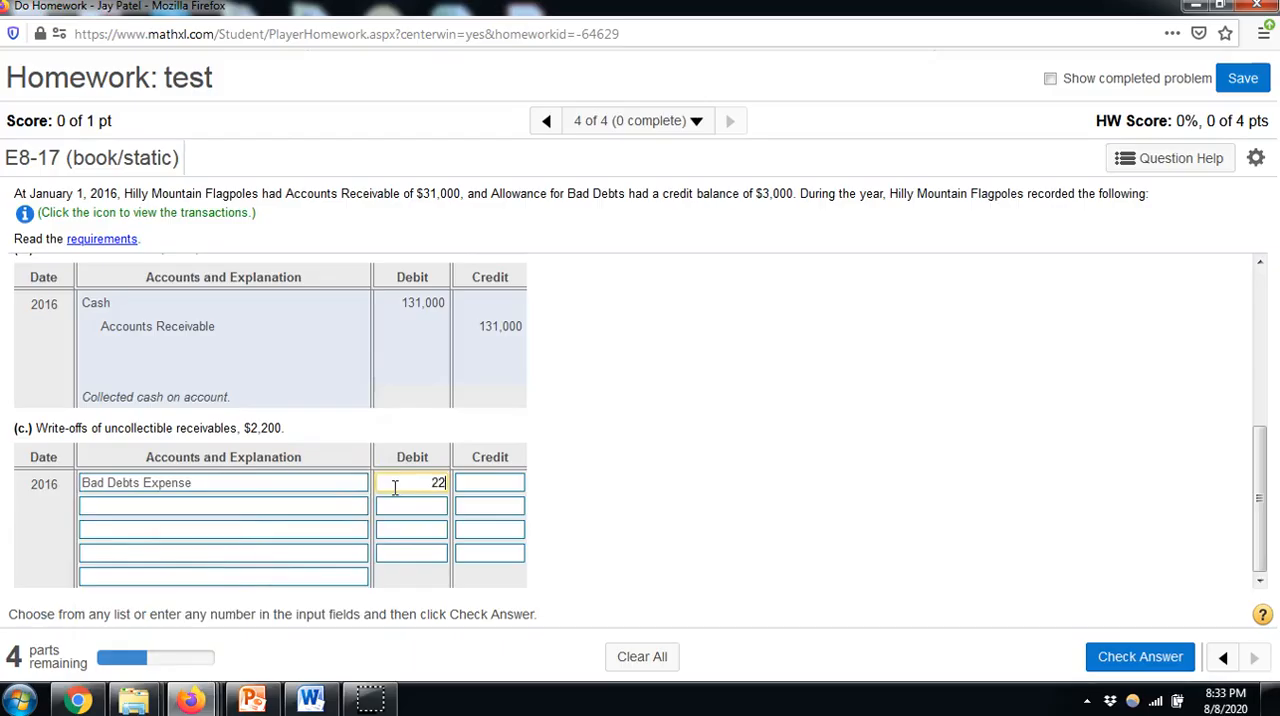
pyautogui.click(300, 507)
pyautogui.click(214, 553)
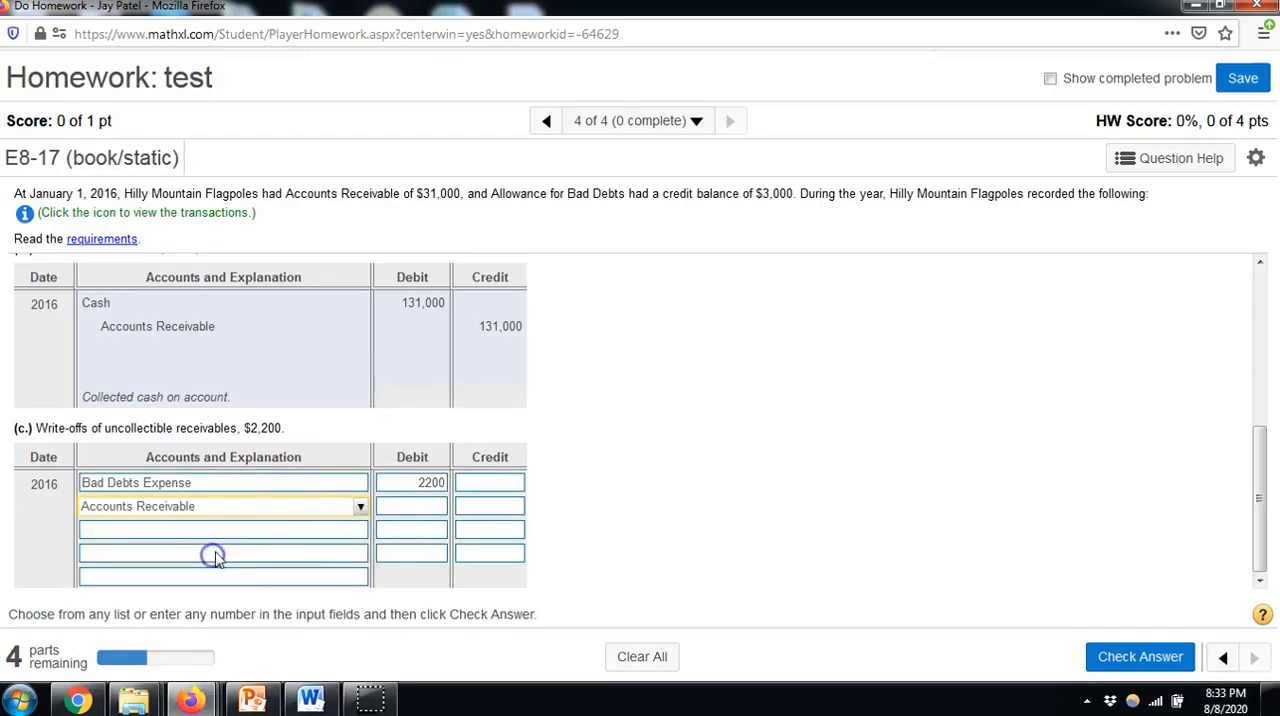
pyautogui.click(480, 507)
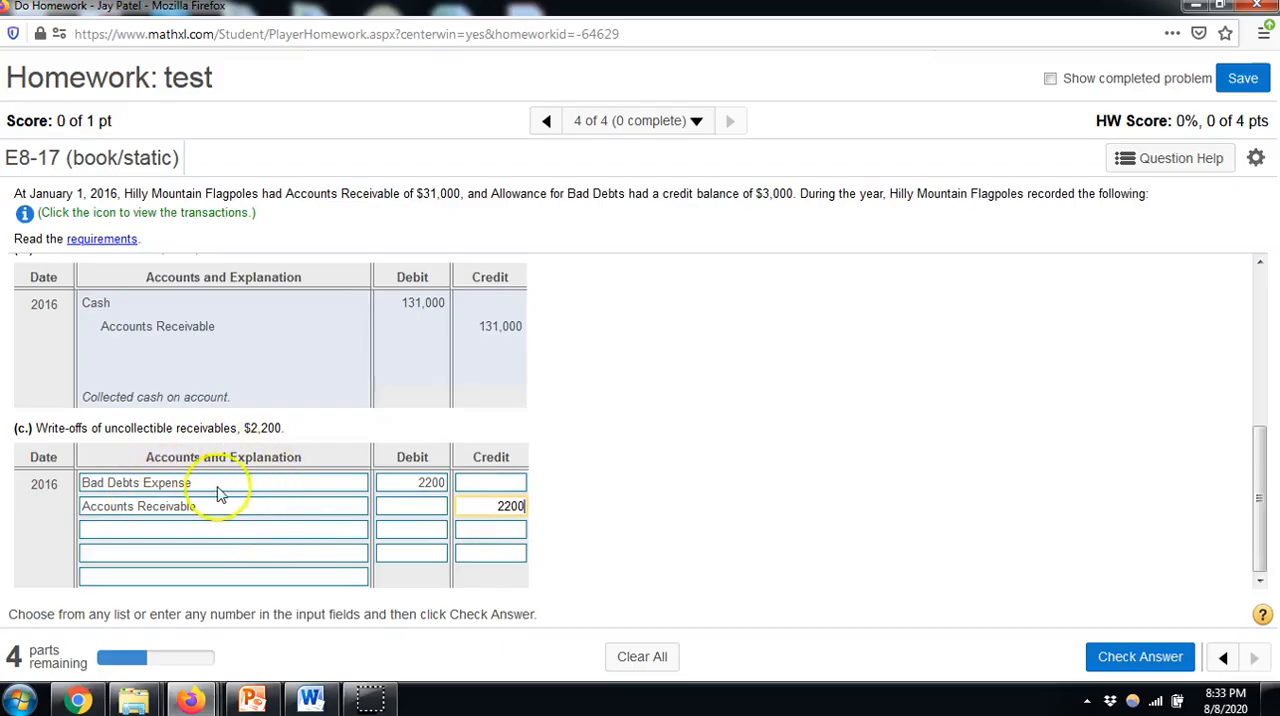
# Change the debited account of entry (c) to Allowance for Bad Debts
pyautogui.click(334, 487)
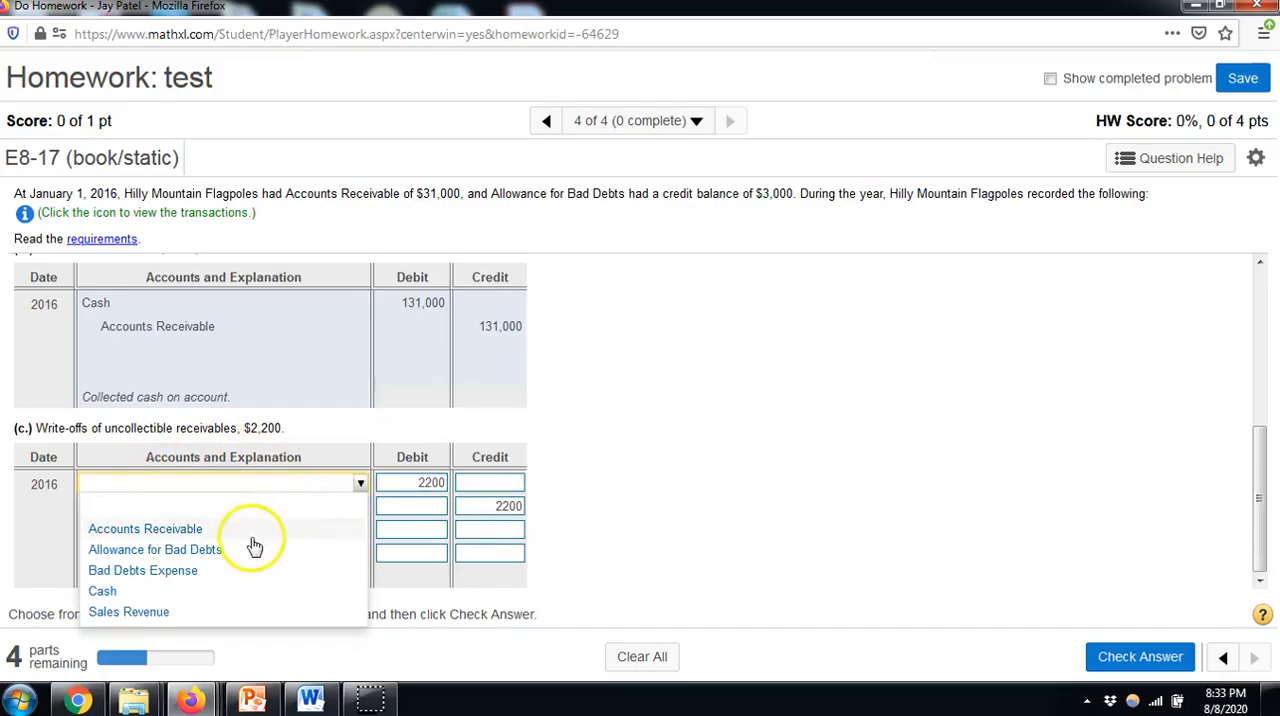
pyautogui.click(222, 556)
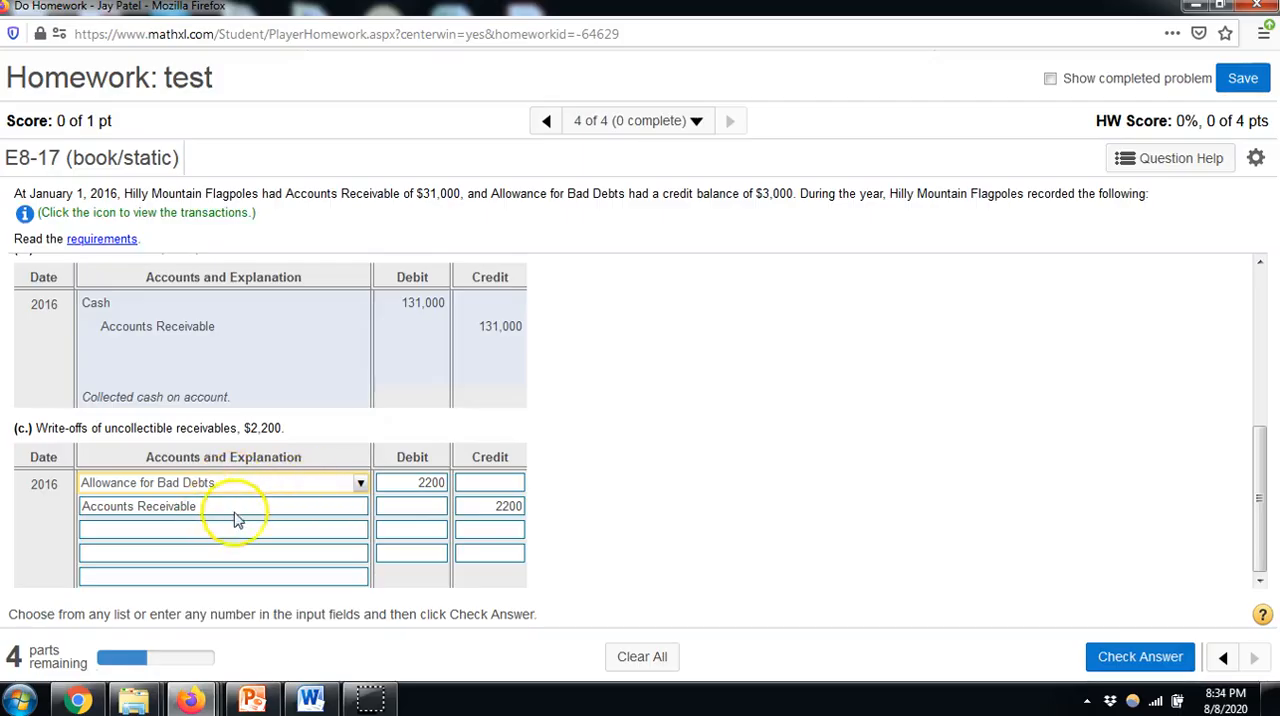
# Set the explanation of entry (c) to "Wrote off uncollectible accounts." and check the answer
pyautogui.click(266, 577)
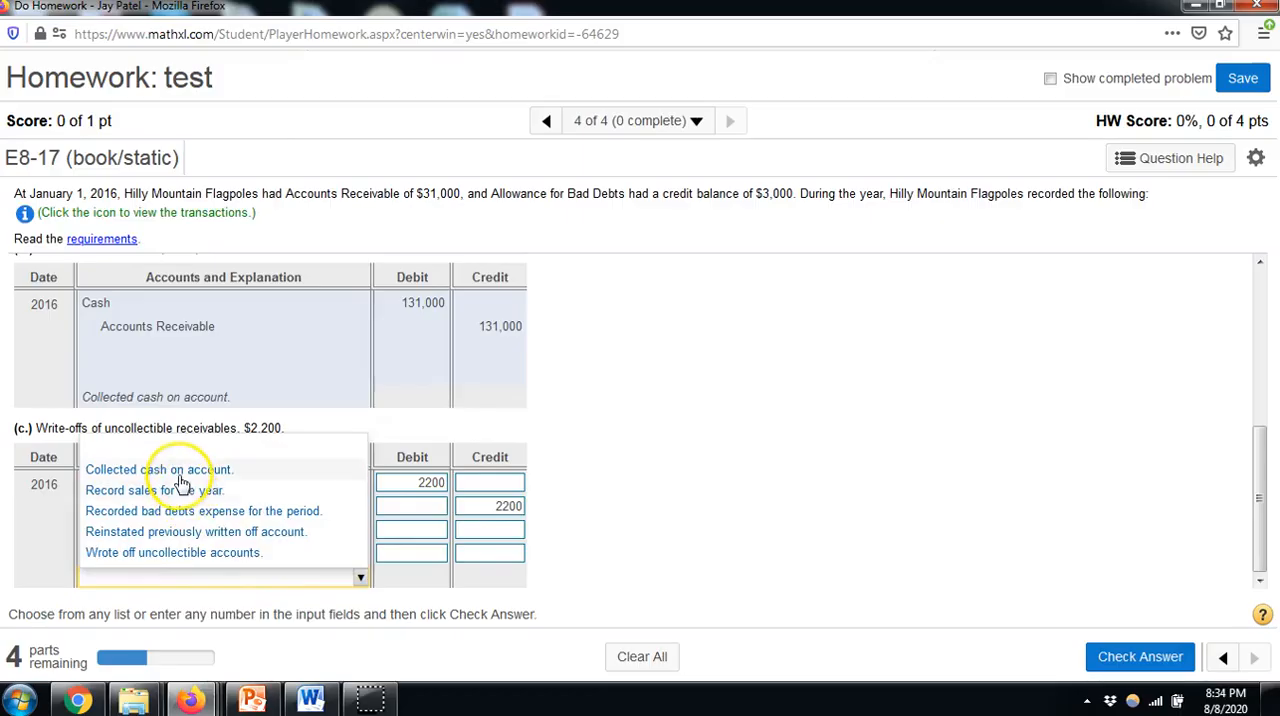
pyautogui.click(170, 553)
pyautogui.click(1105, 655)
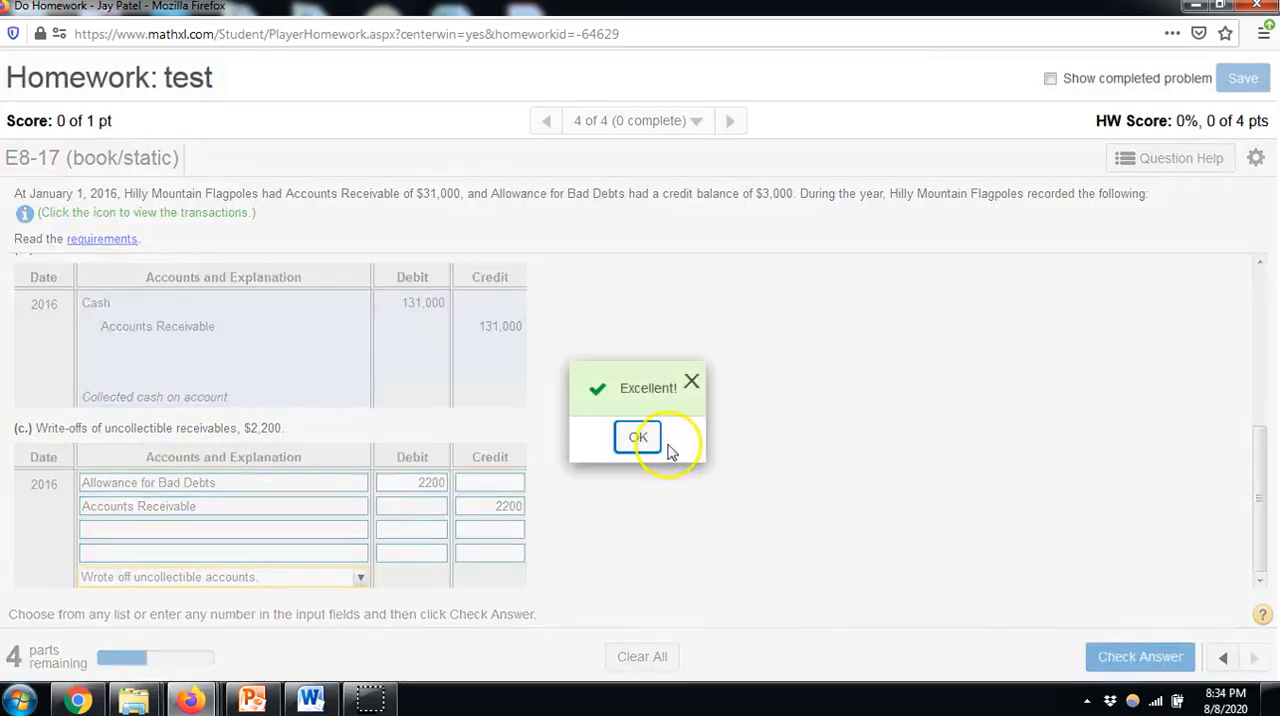
pyautogui.click(640, 440)
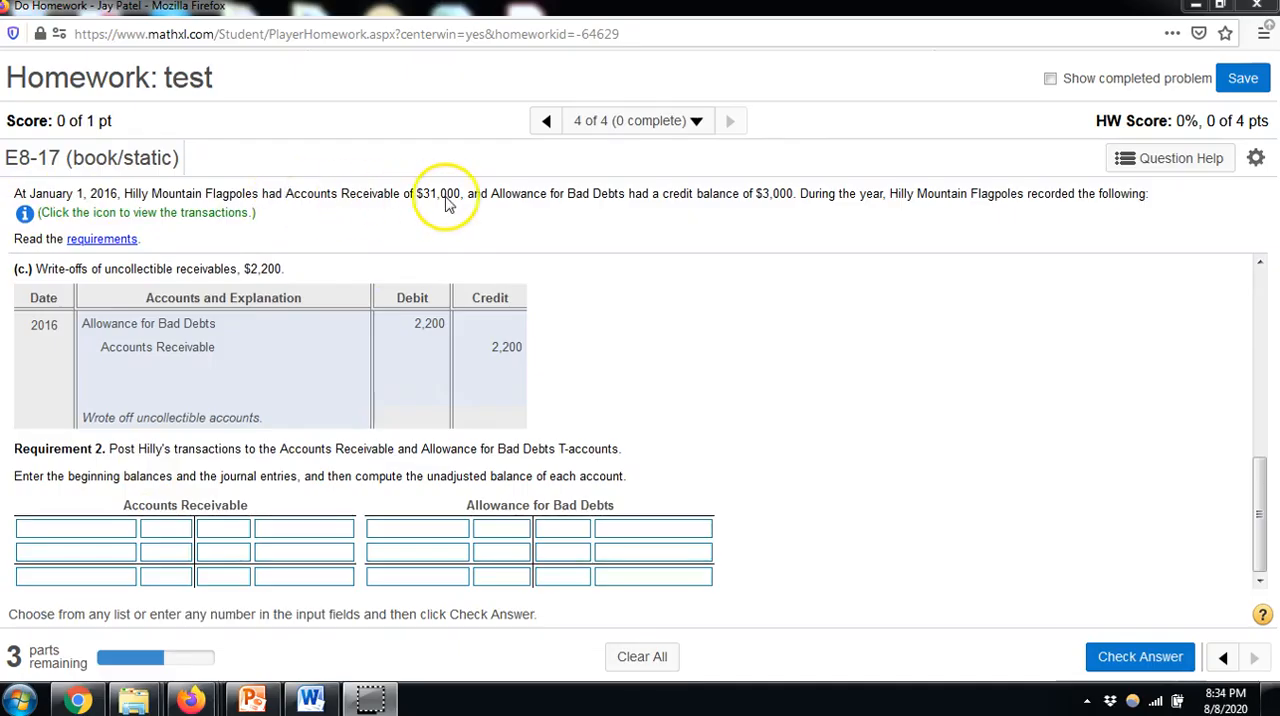
# Enter "Jan. 1, 2016 Bal." of 31000 as the first debit in the Accounts Receivable T-account
pyautogui.click(91, 530)
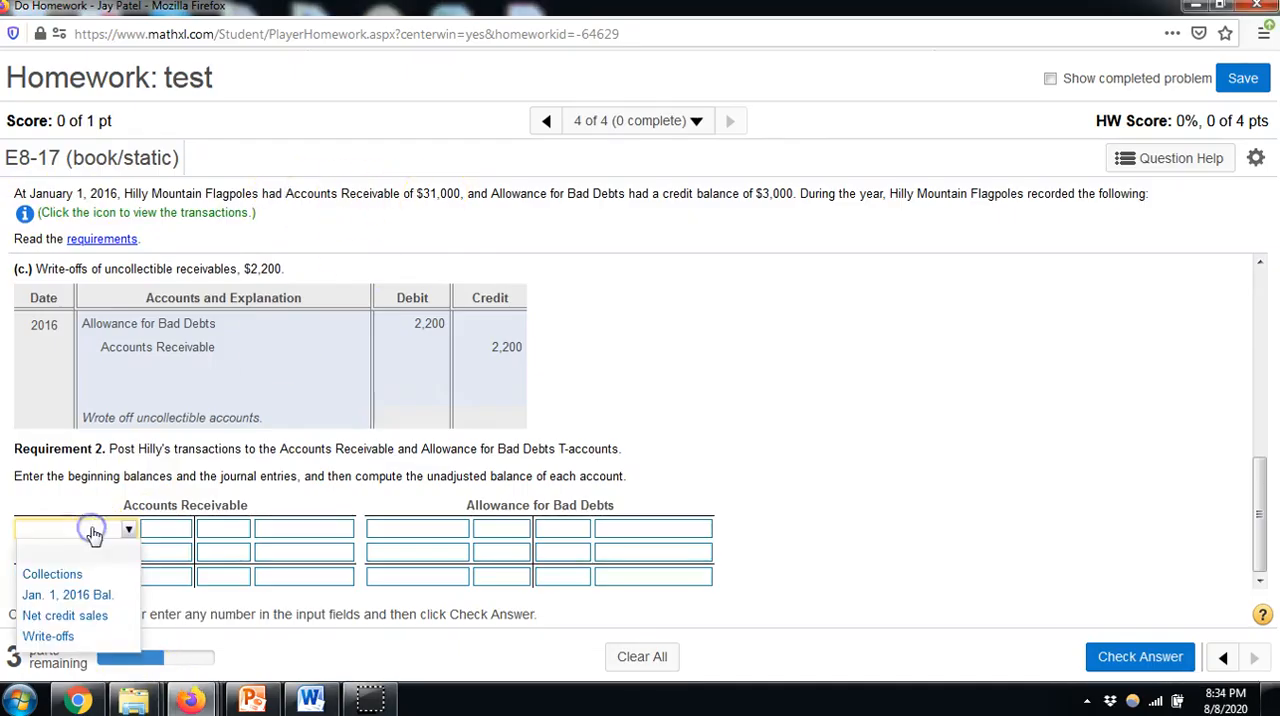
pyautogui.click(86, 593)
pyautogui.click(154, 531)
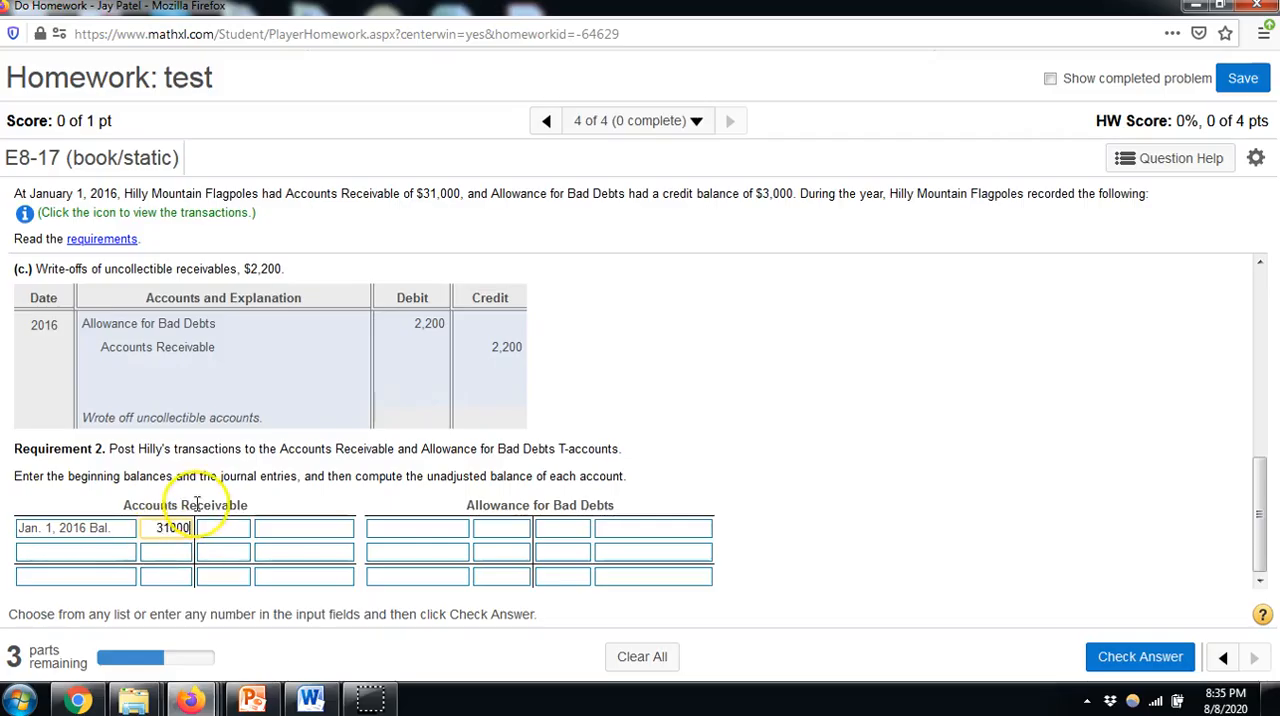
# Post "Net credit sales" of 157000 from entry (a) as the second debit in the Accounts Receivable T-account
pyautogui.scroll(3, 258, 490)
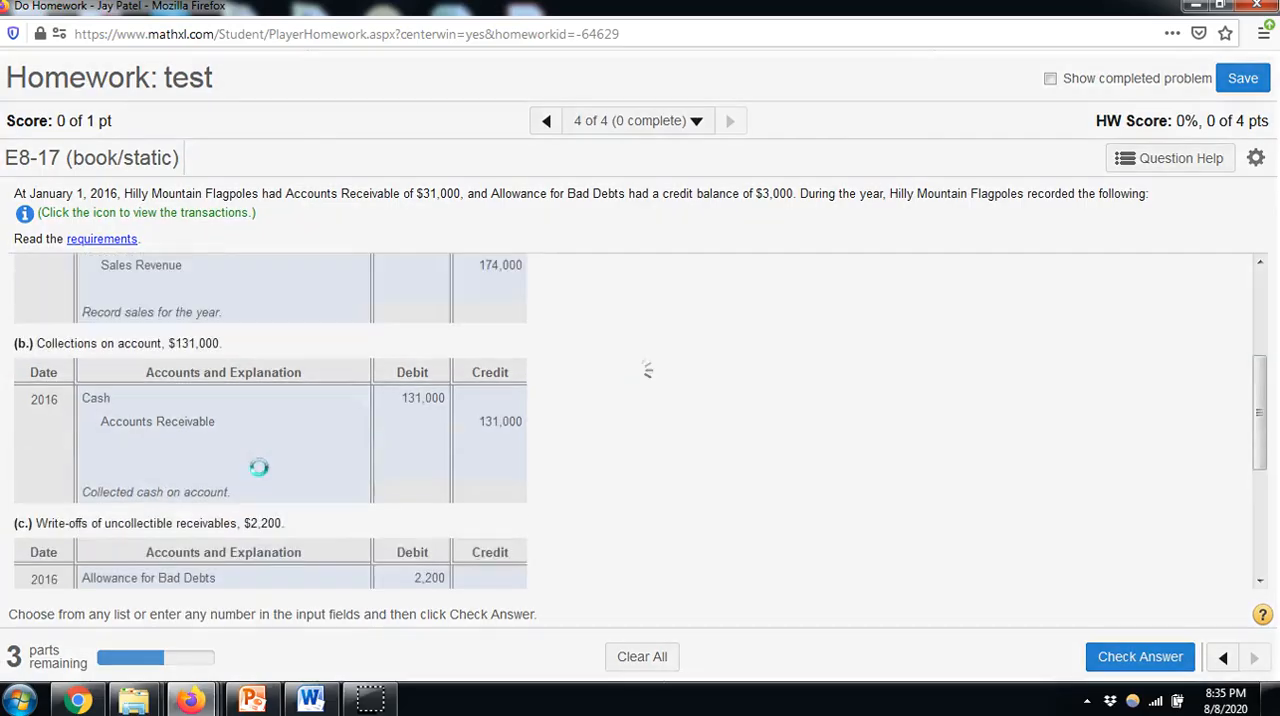
pyautogui.scroll(3, 258, 467)
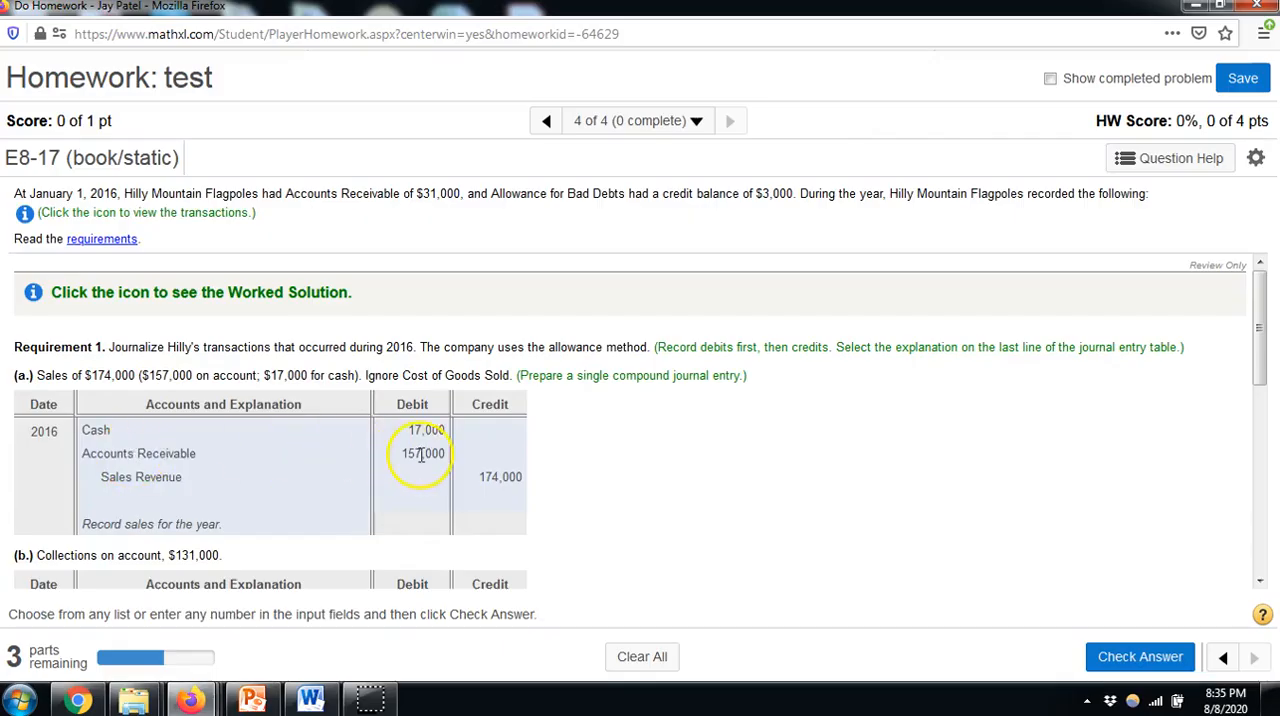
pyautogui.scroll(-6, 421, 455)
pyautogui.click(107, 553)
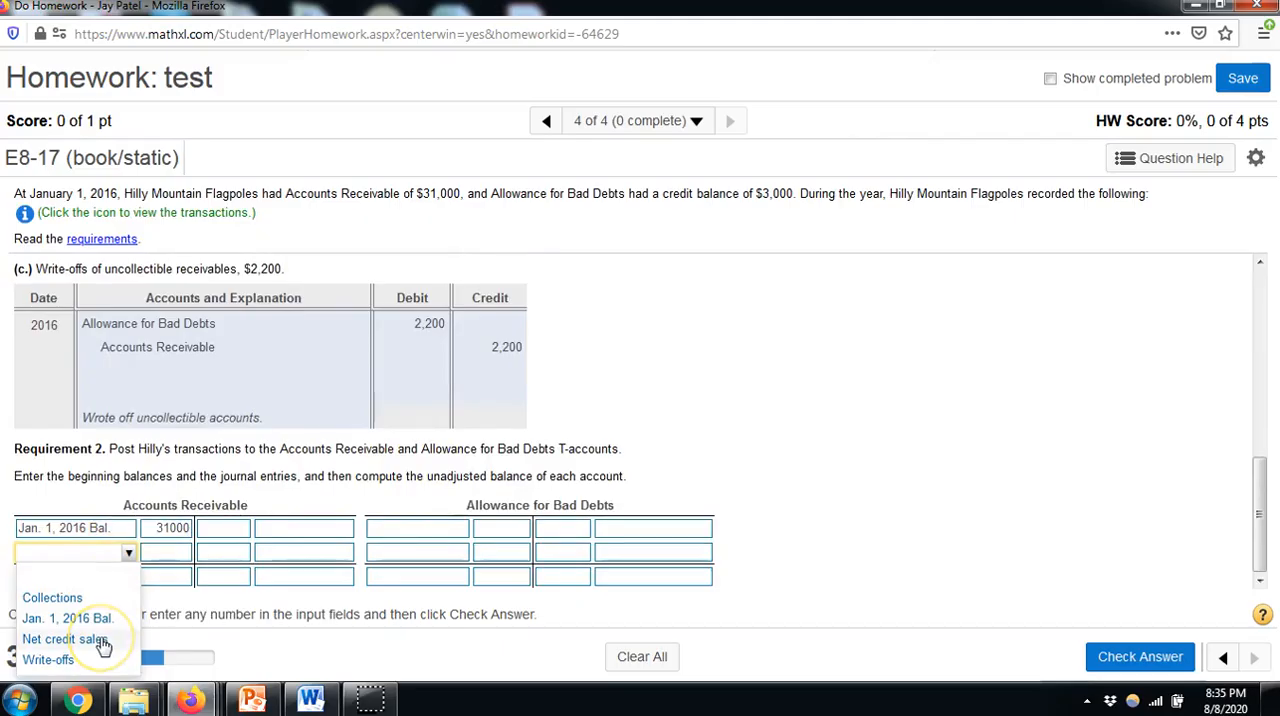
pyautogui.click(104, 640)
pyautogui.click(168, 552)
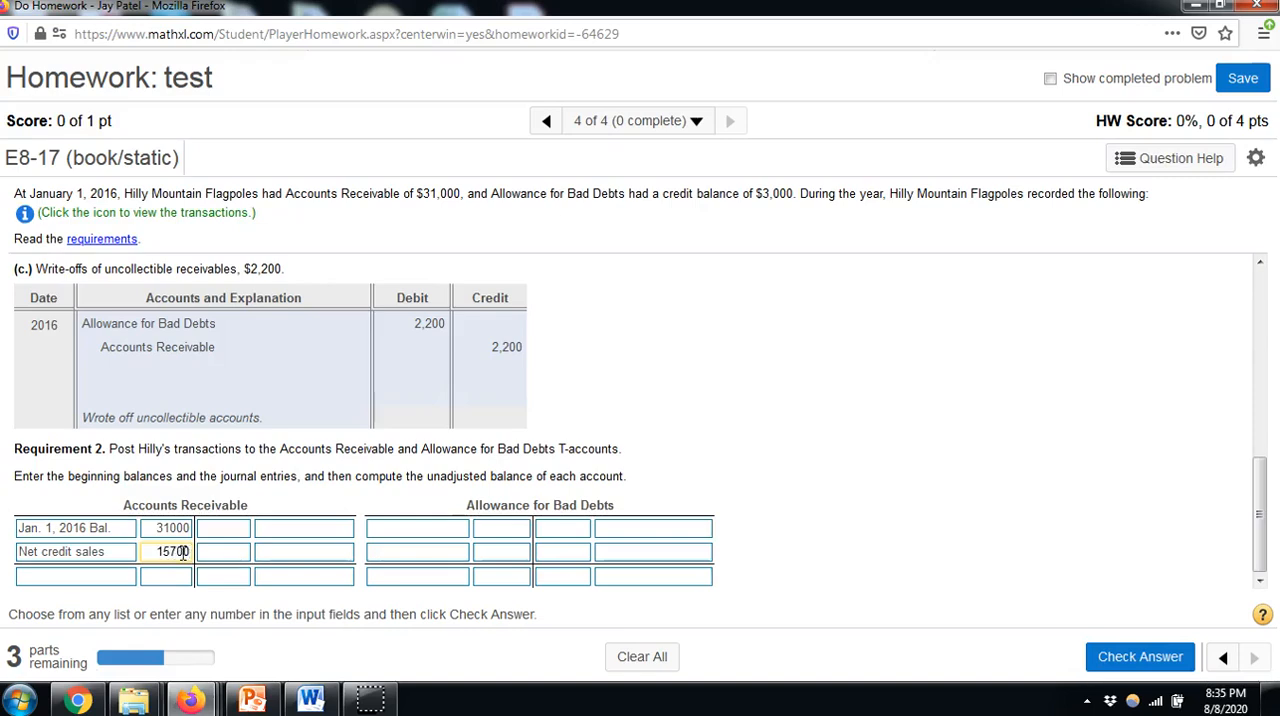
# Post "Collections" of 131000 from entry (b) as the first credit in the Accounts Receivable T-account
pyautogui.click(600, 386)
pyautogui.scroll(5, 585, 392)
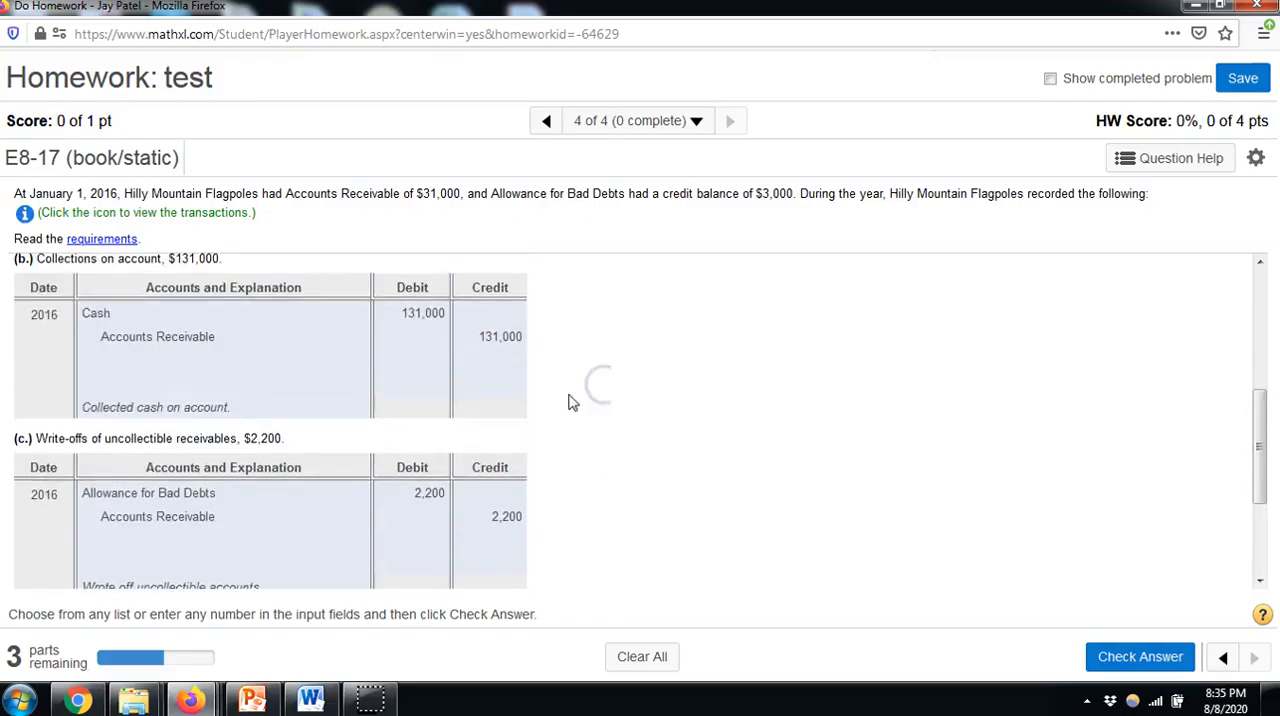
pyautogui.click(401, 403)
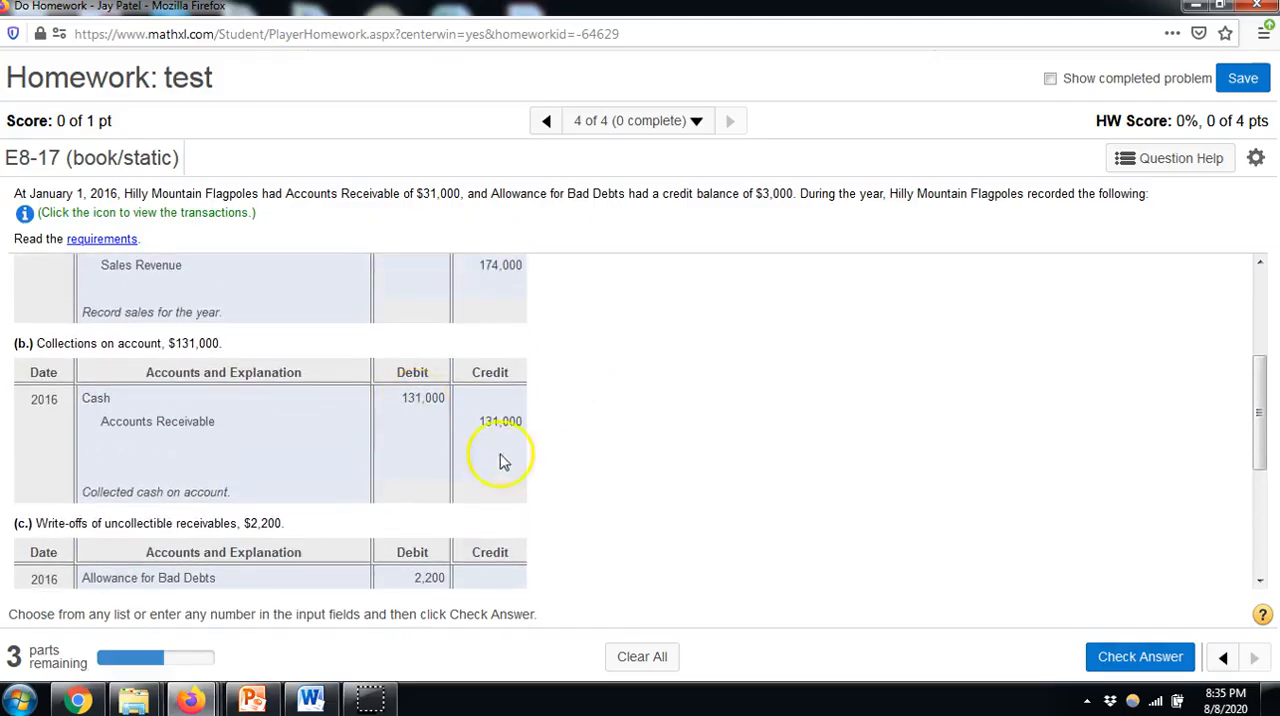
pyautogui.scroll(-5, 503, 461)
pyautogui.click(244, 528)
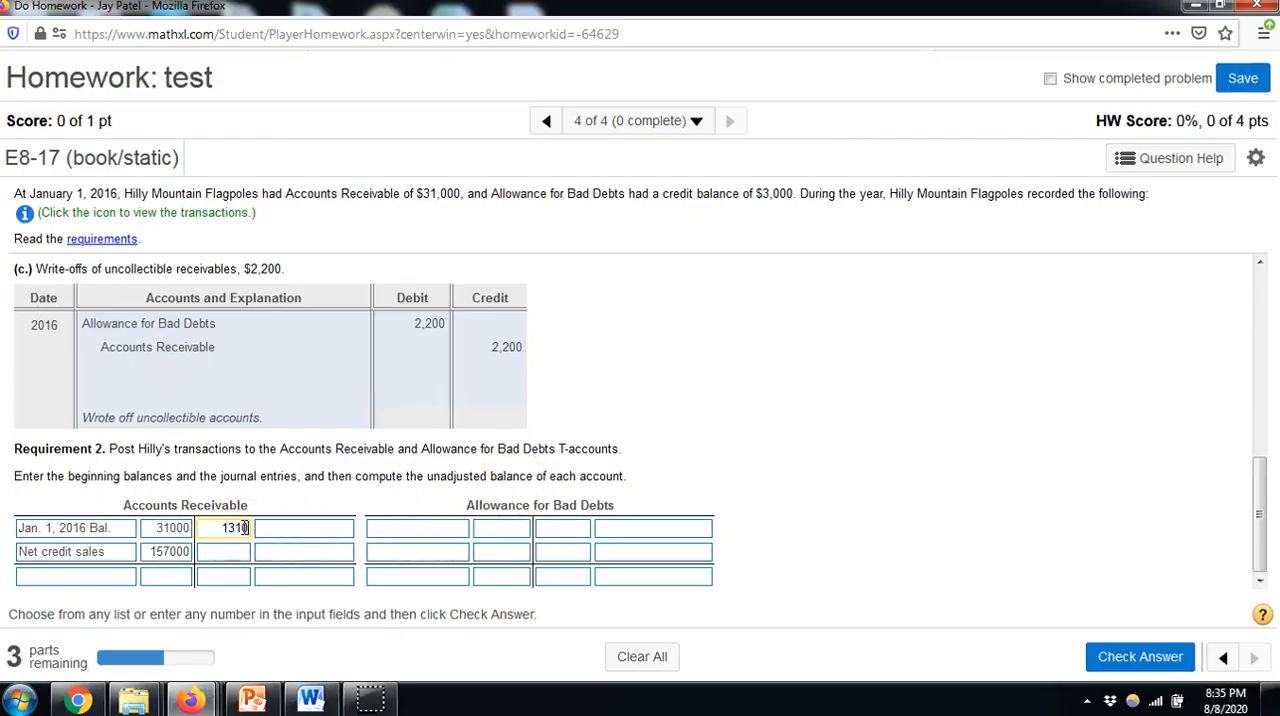
pyautogui.scroll(5, 652, 366)
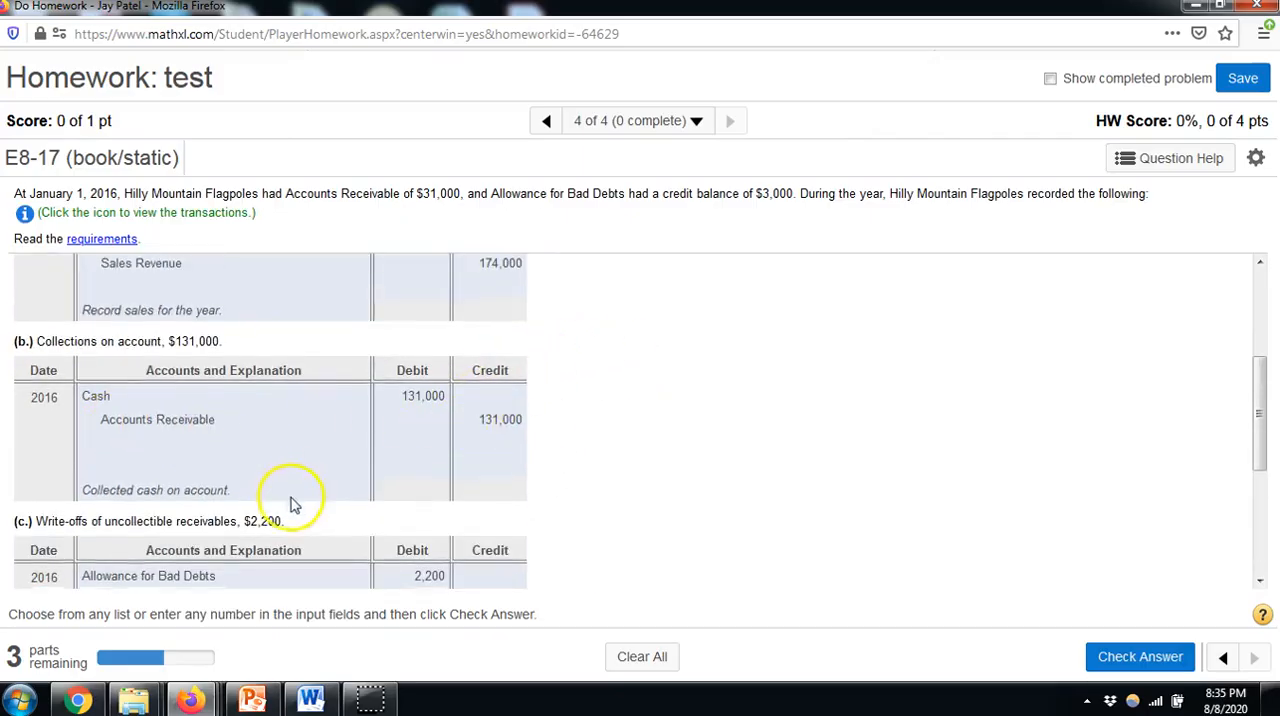
pyautogui.scroll(-3, 289, 503)
pyautogui.click(306, 528)
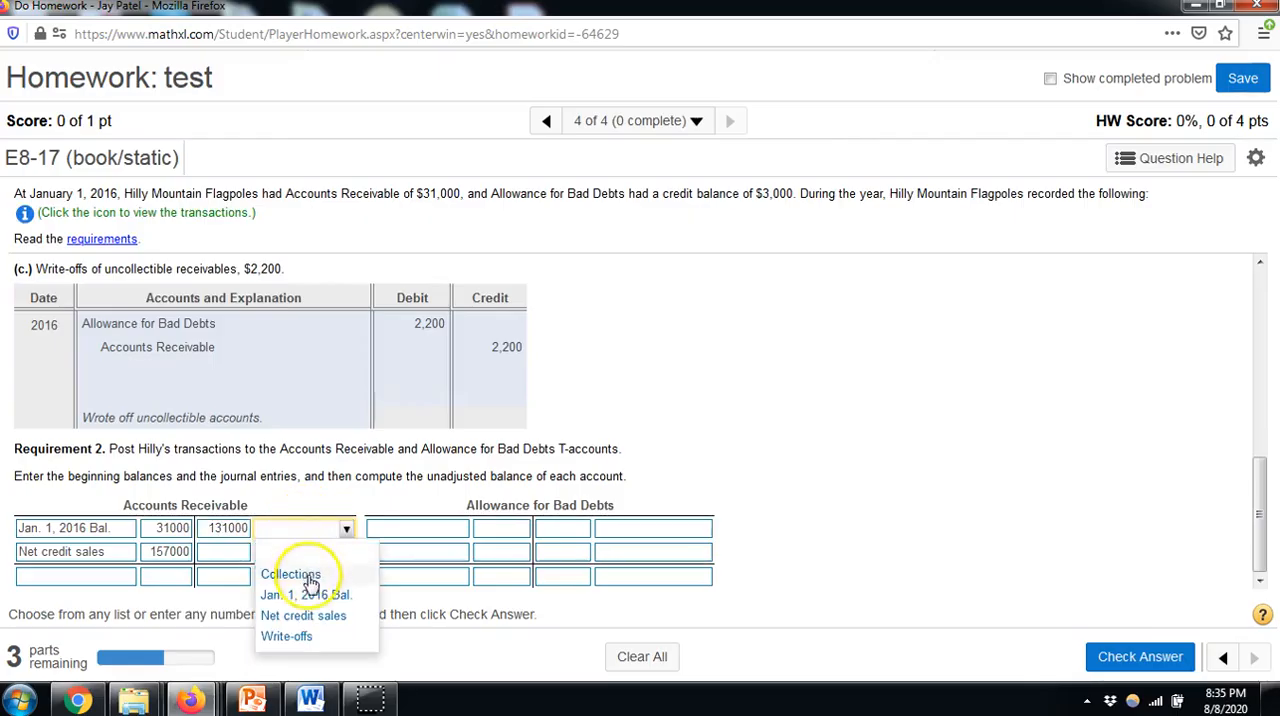
pyautogui.click(306, 573)
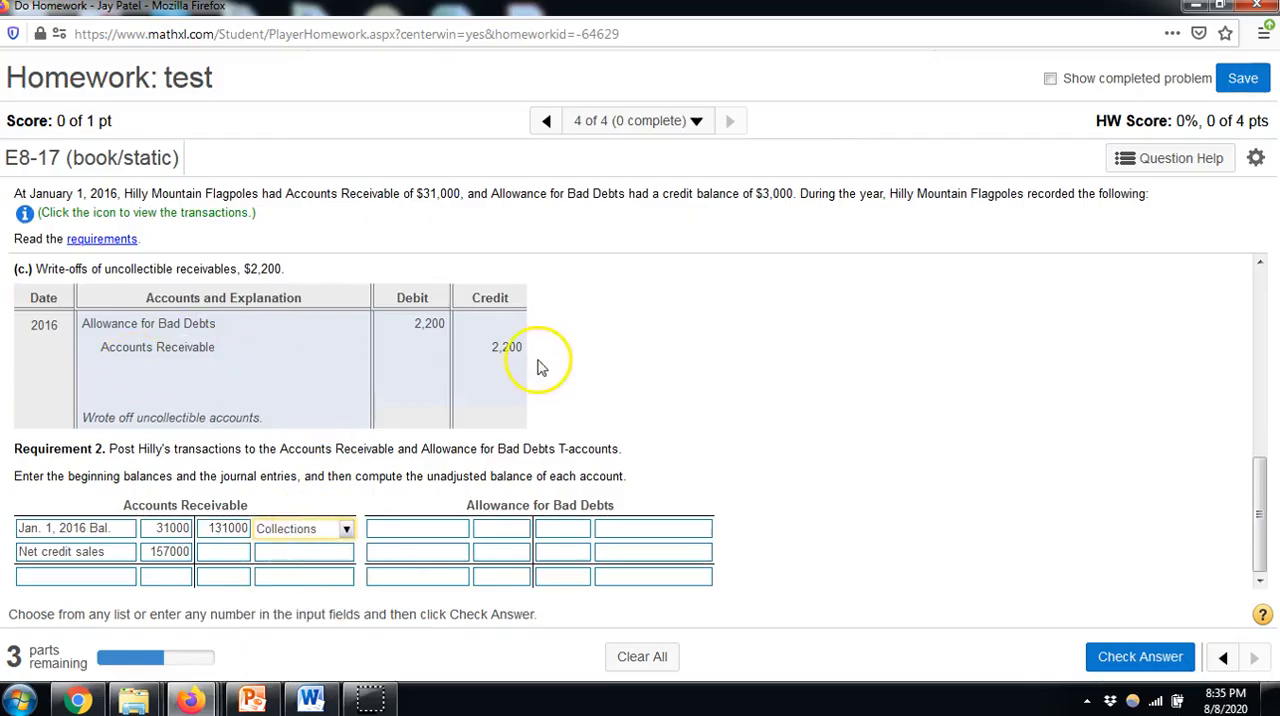
# Post "Write-offs" of 2200 from entry (c) as the second credit in the Accounts Receivable T-account
pyautogui.click(240, 551)
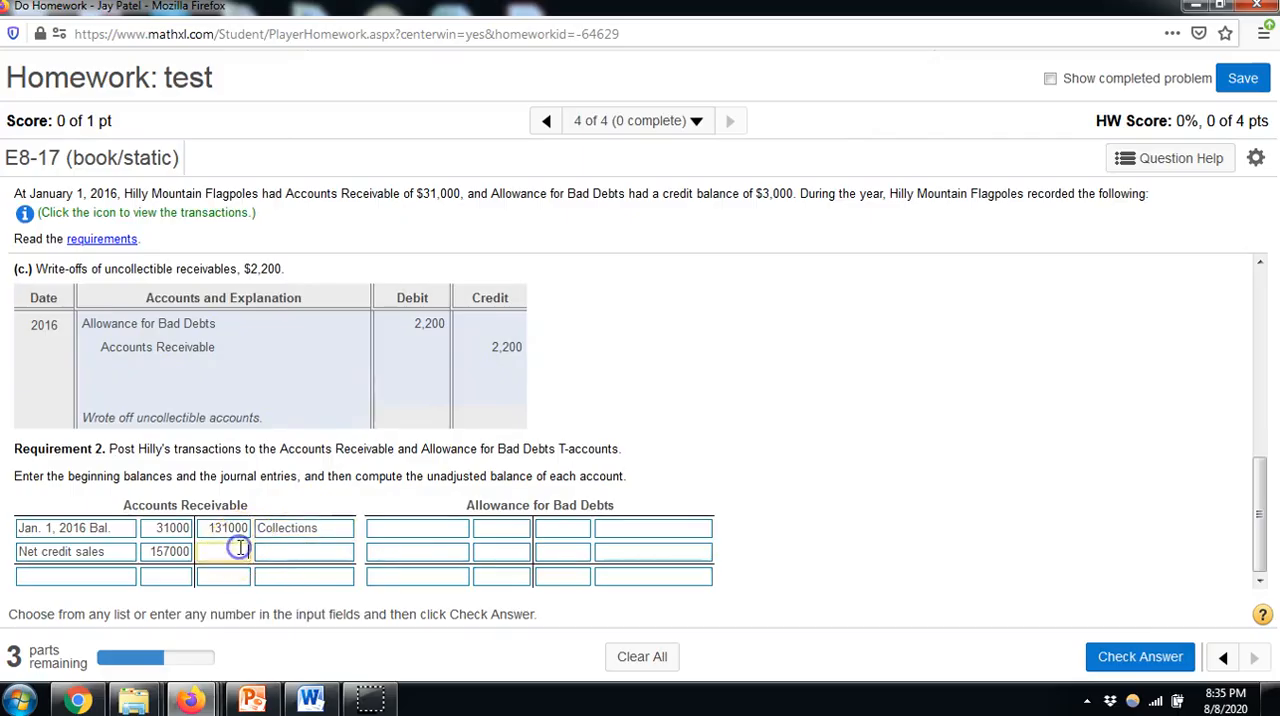
pyautogui.write('2200')
pyautogui.click(264, 556)
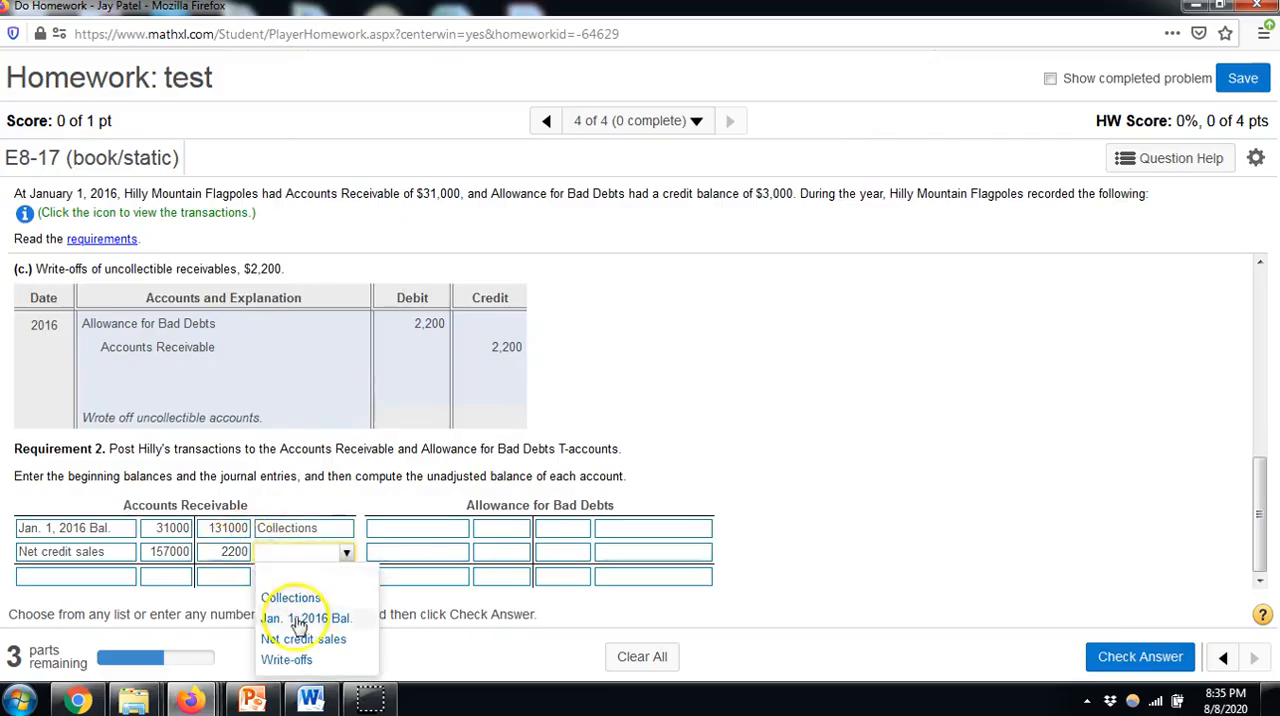
pyautogui.click(290, 660)
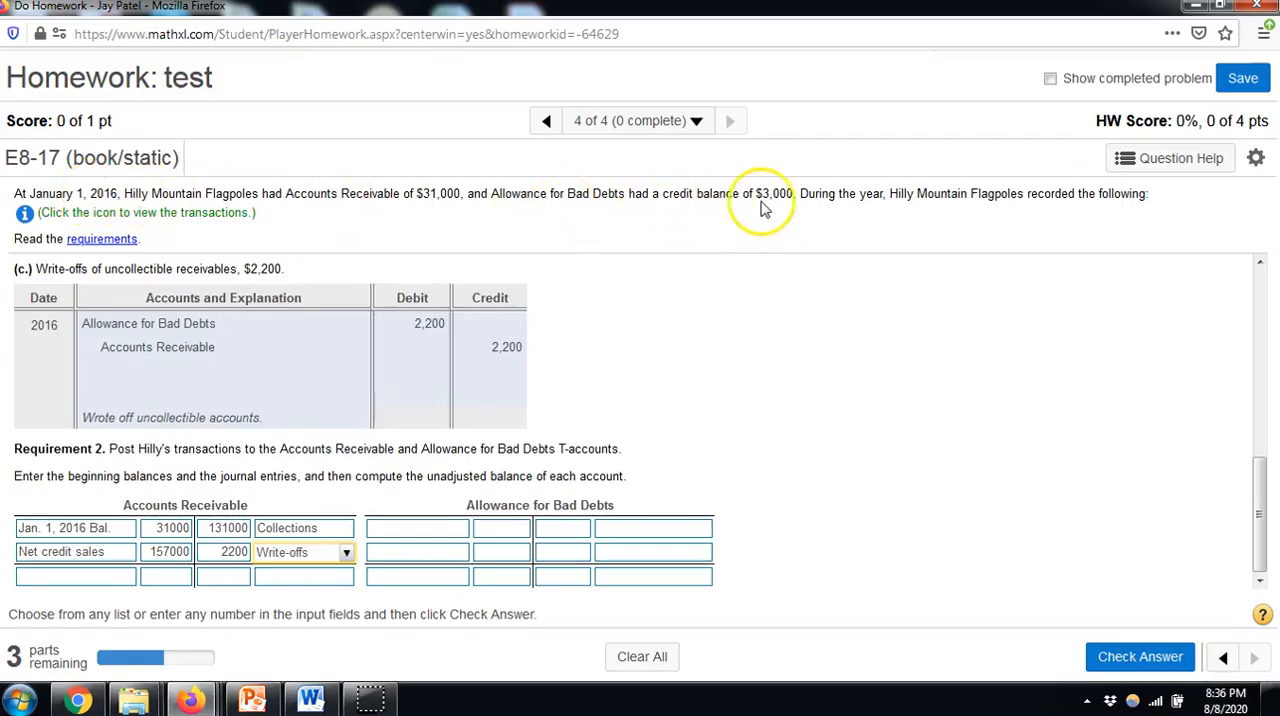
# In the Allowance for Bad Debts T-account, enter "Jan. 1, 2016 Bal." of 3000 as first-row credit and "Write-offs" of 2200 as second-row debit
pyautogui.click(568, 530)
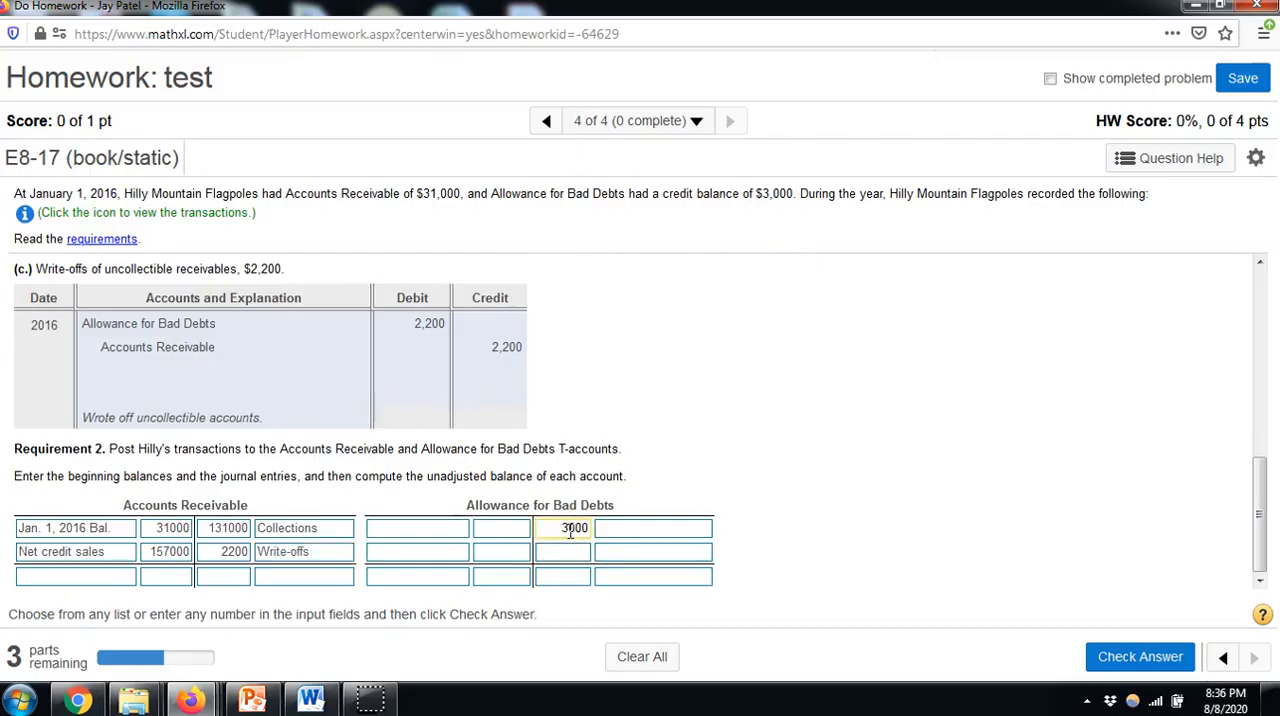
pyautogui.click(620, 528)
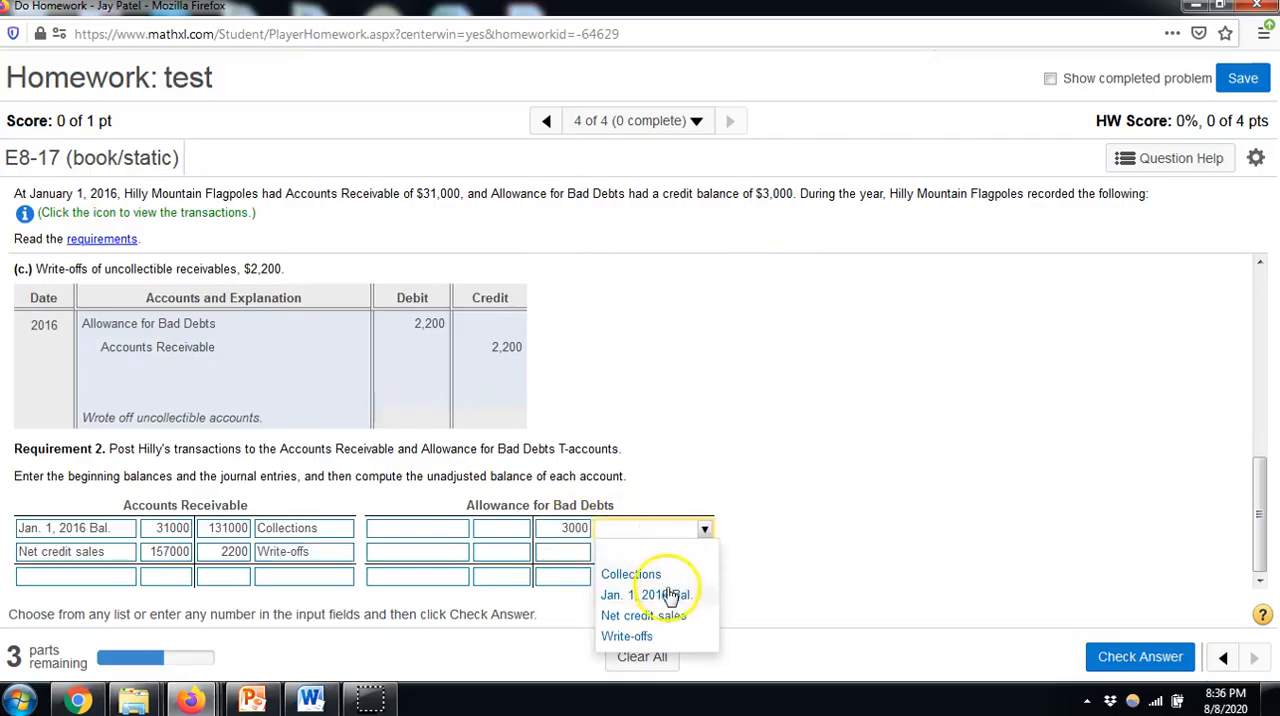
pyautogui.click(645, 595)
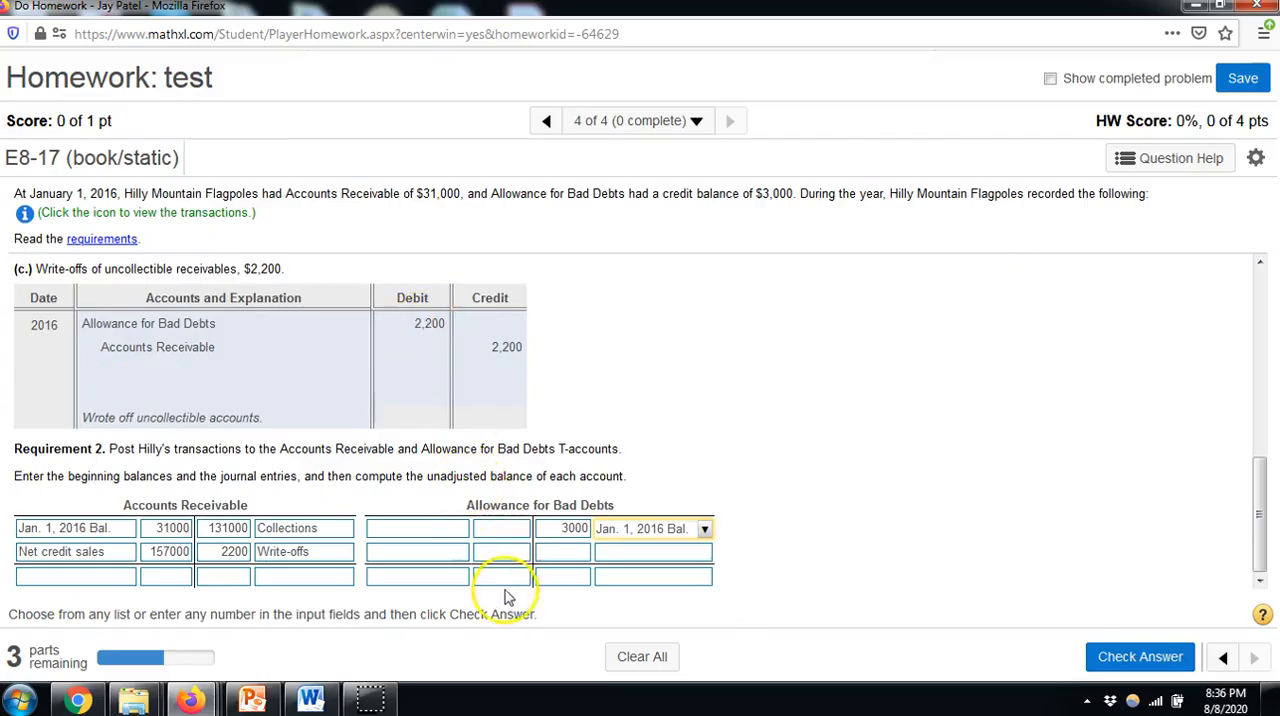
pyautogui.click(503, 549)
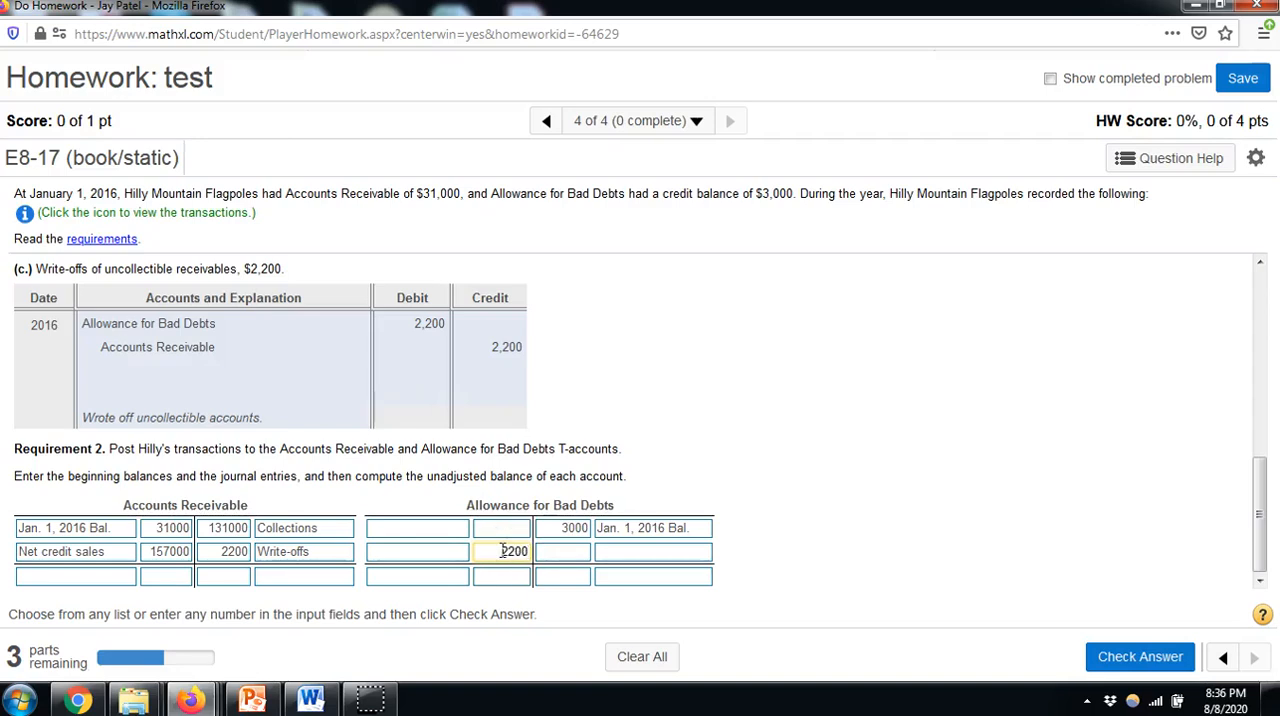
pyautogui.click(430, 555)
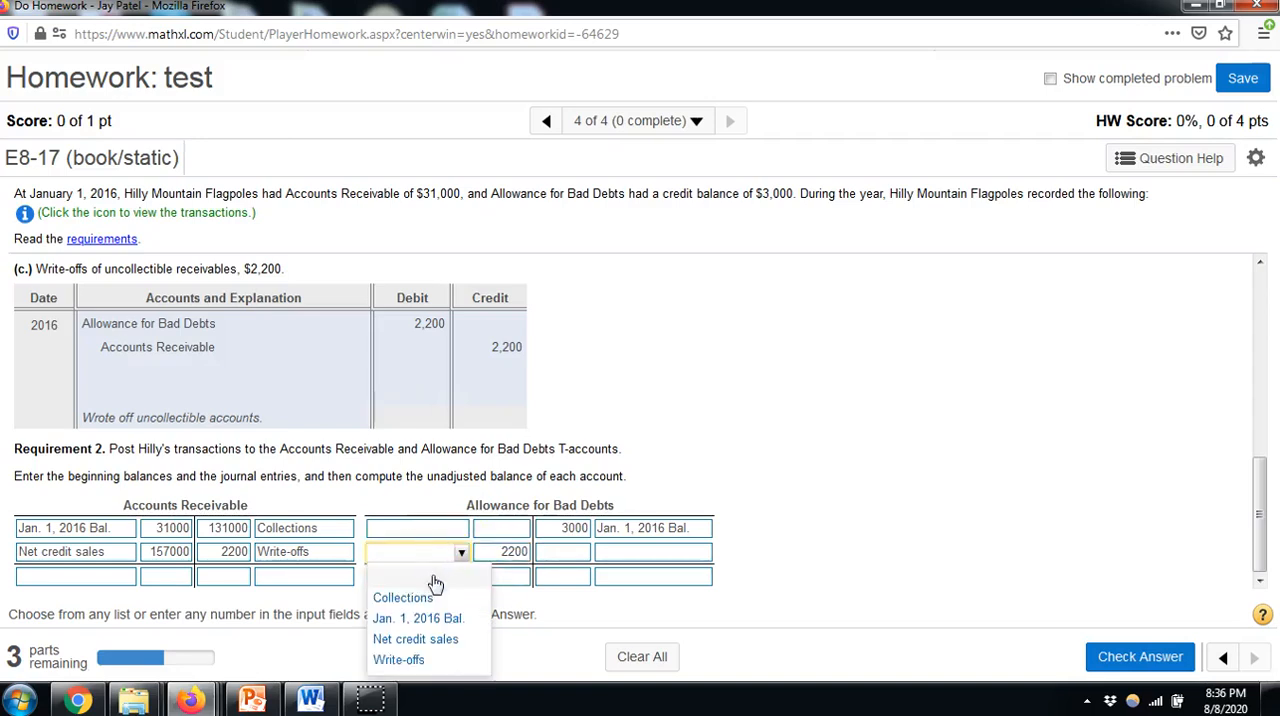
pyautogui.click(400, 659)
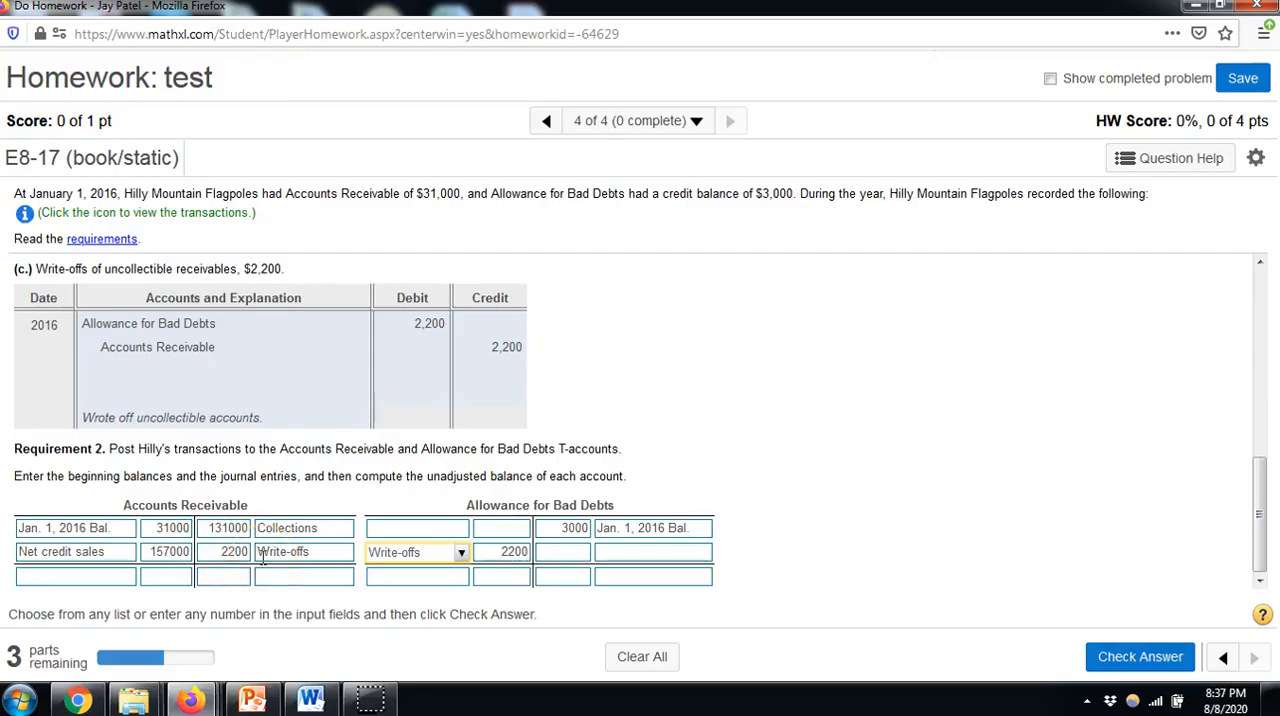
# Enter "Unadj. Bal." of 54800 on the debit side of the Accounts Receivable T-account's balance row
pyautogui.click(178, 585)
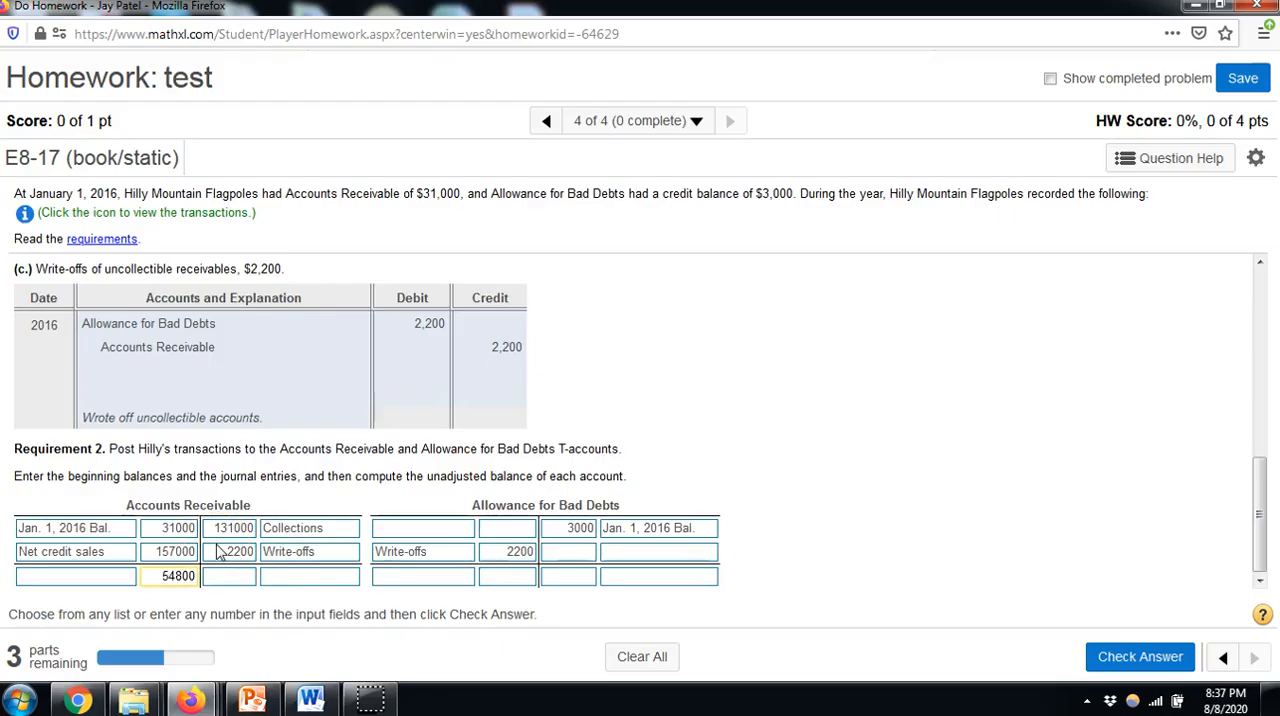
pyautogui.click(42, 577)
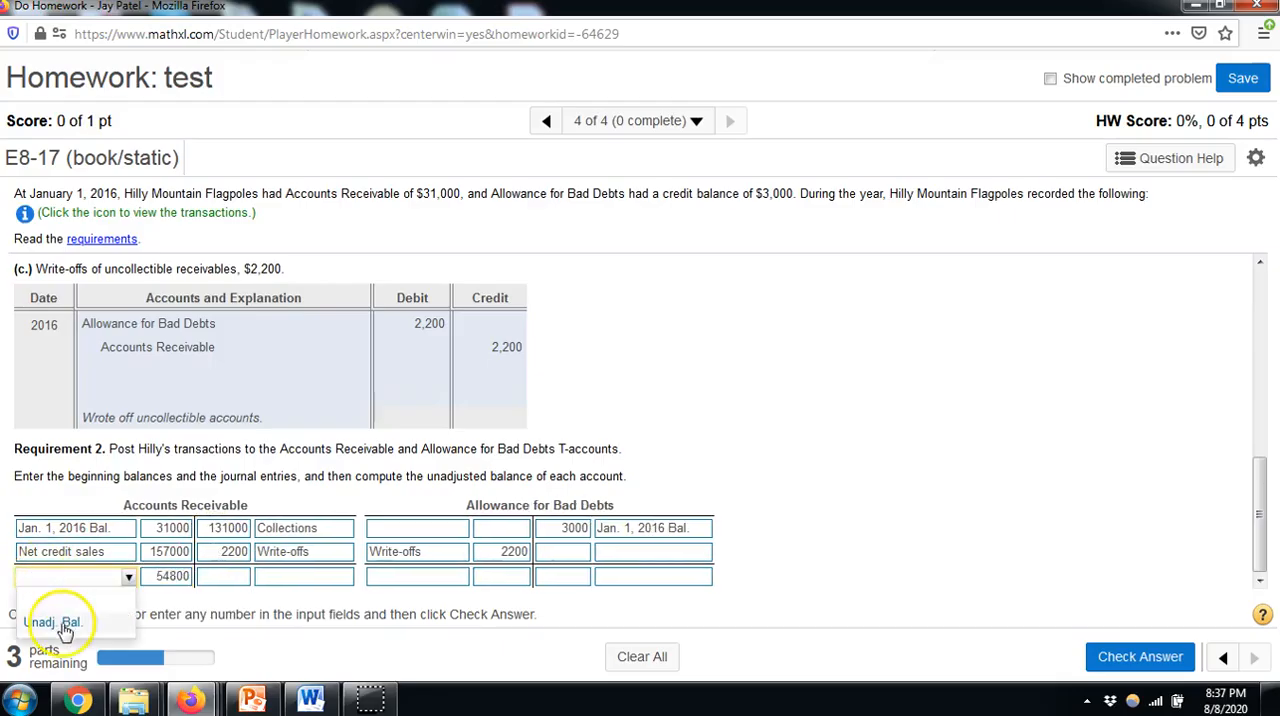
pyautogui.click(60, 623)
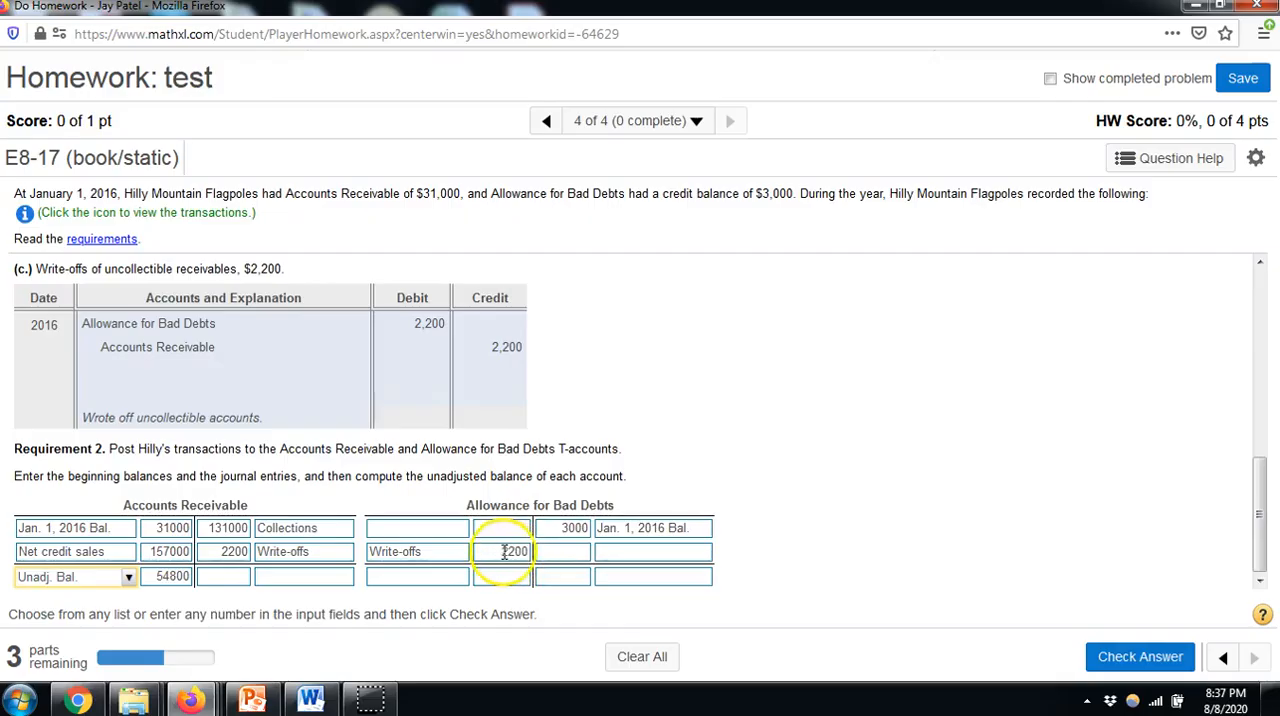
# Enter "Unadj. Bal." of 800 on the credit side of the Allowance for Bad Debts balance row and check the answer
pyautogui.click(566, 577)
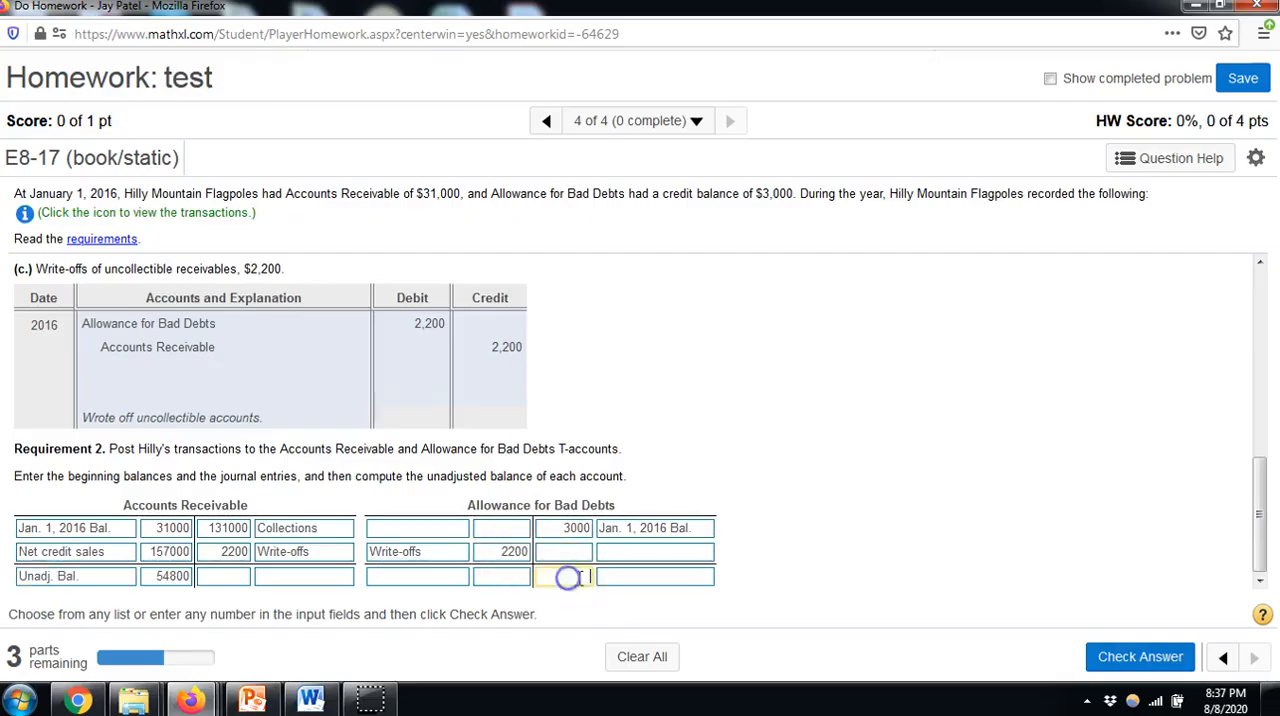
pyautogui.click(670, 578)
pyautogui.click(650, 604)
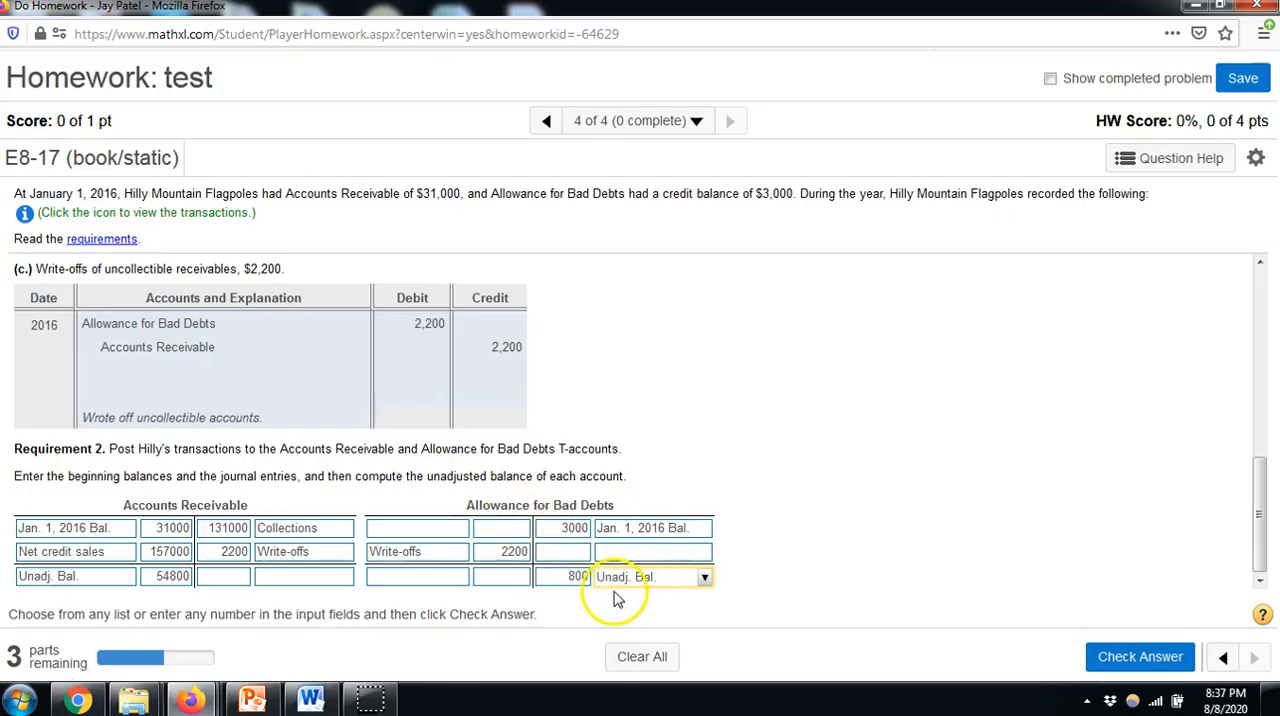
pyautogui.click(1130, 657)
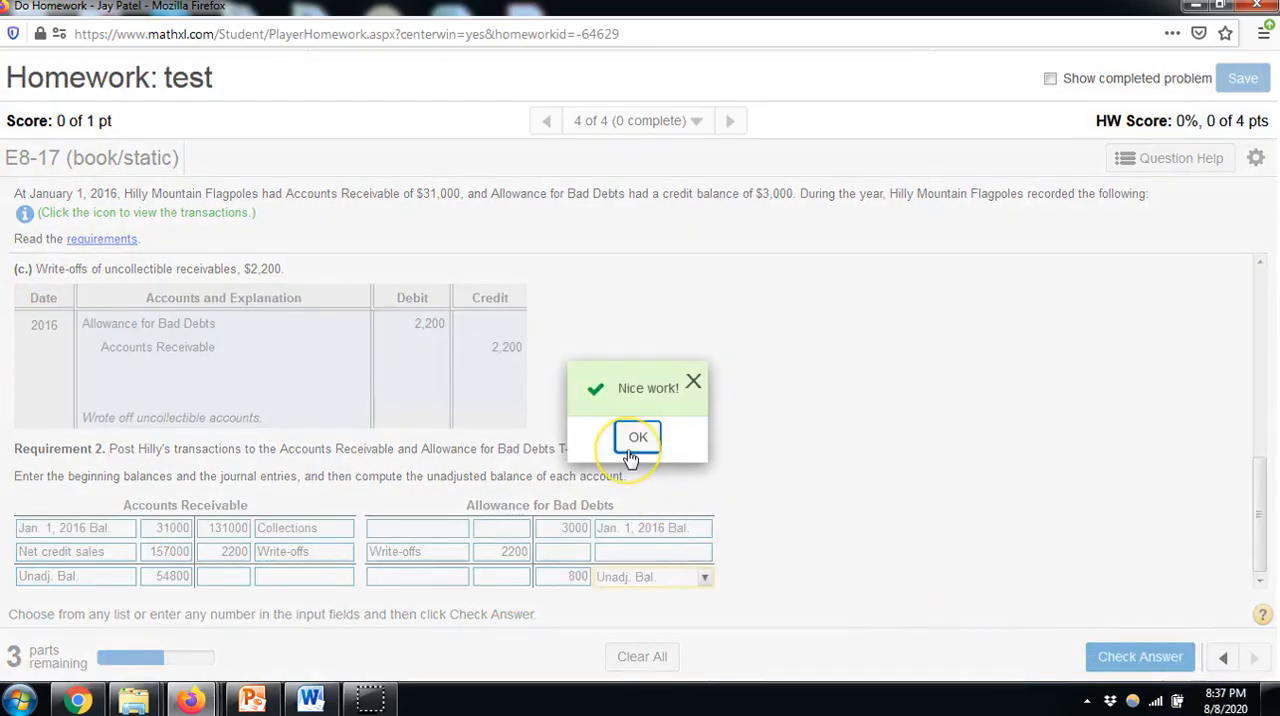
pyautogui.click(631, 452)
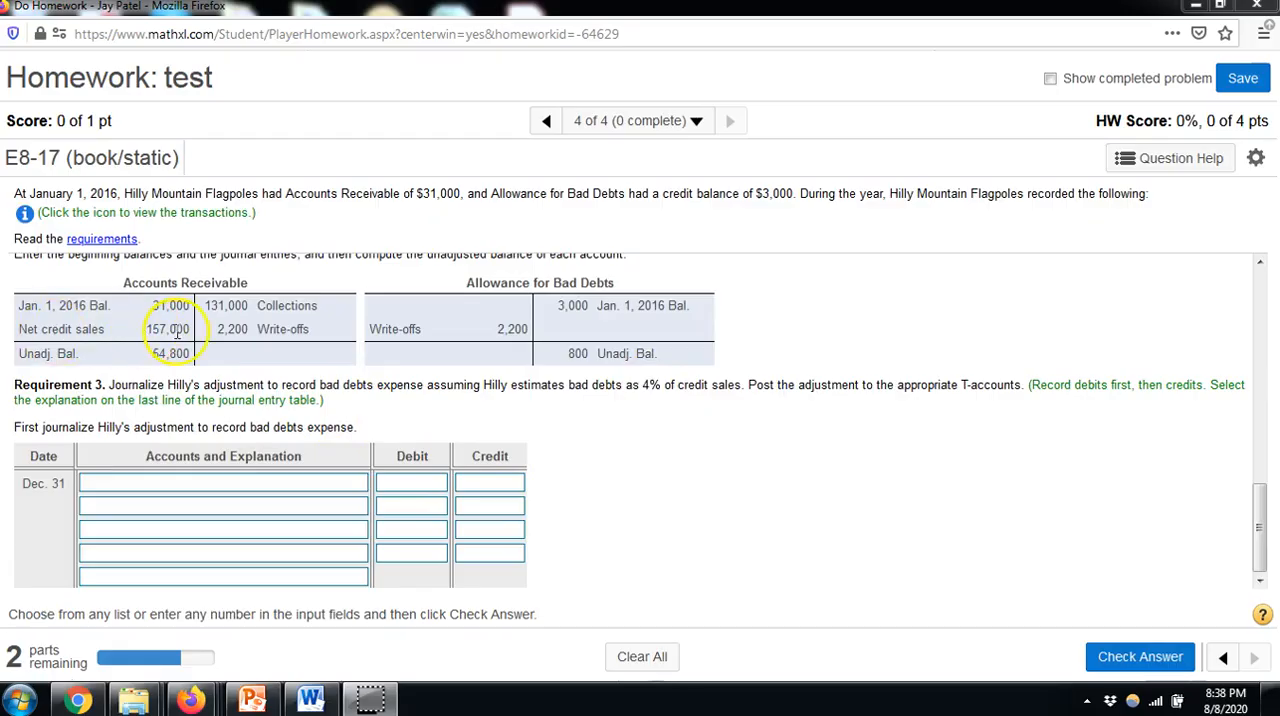
# In the Dec. 31 adjusting entry, enter 6280 as the first-line debit and 6280 as the second-line credit
pyautogui.moveTo(148, 330); pyautogui.dragTo(183, 329)
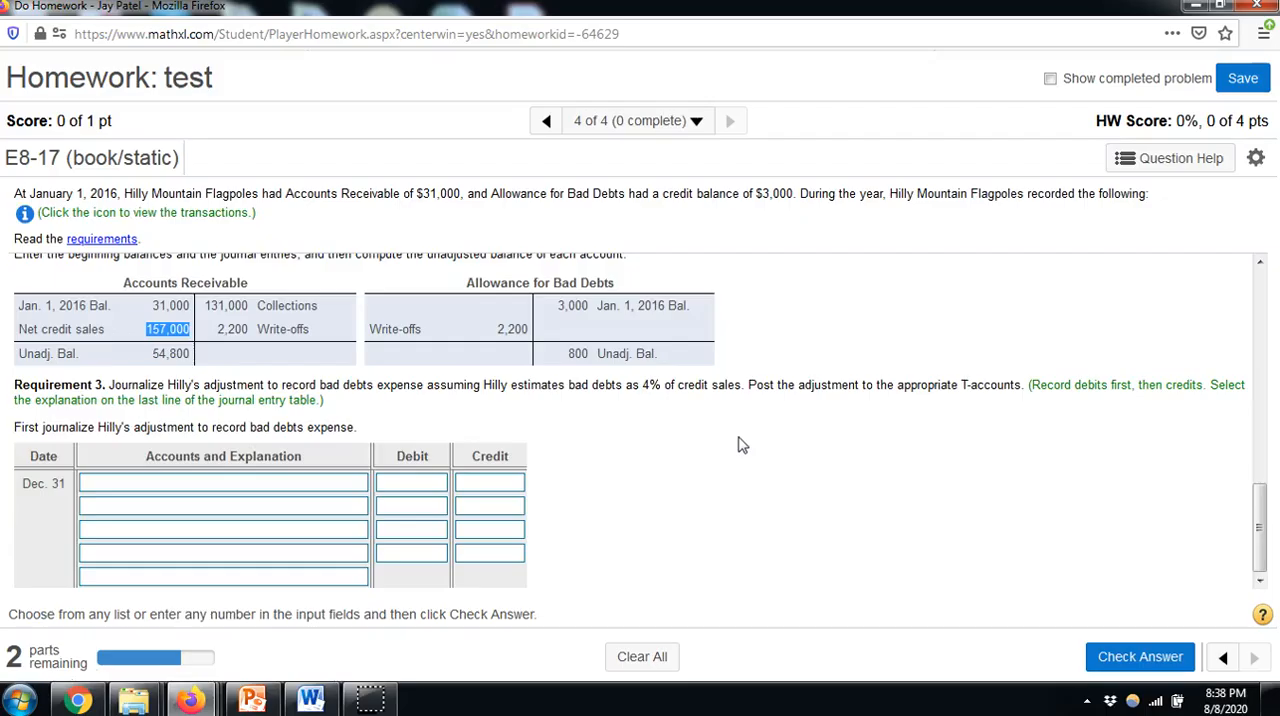
pyautogui.click(425, 482)
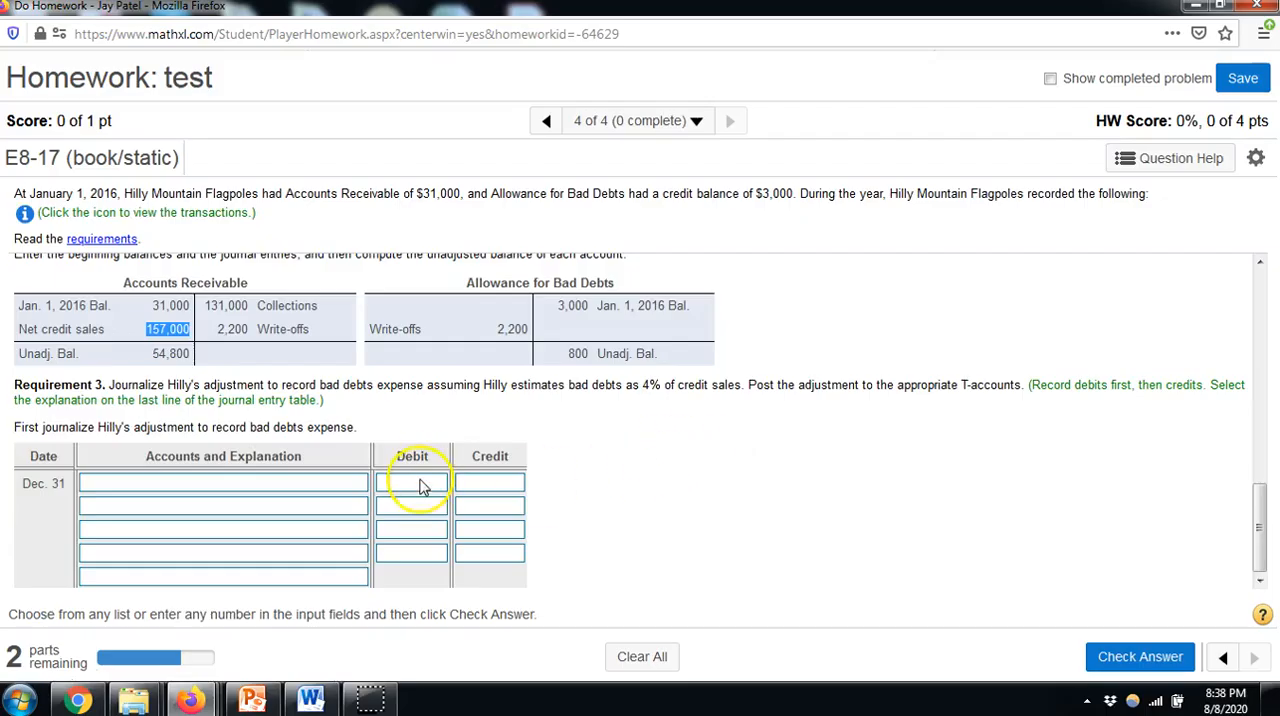
pyautogui.click(420, 484)
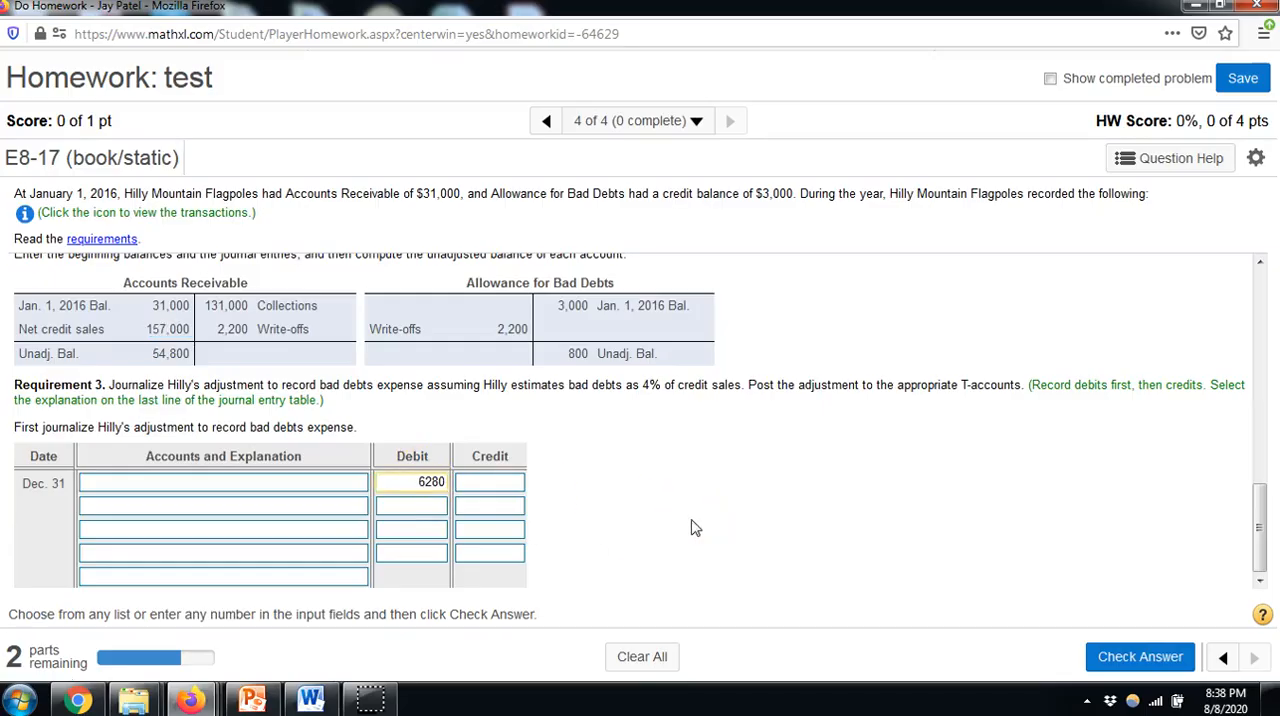
pyautogui.click(487, 508)
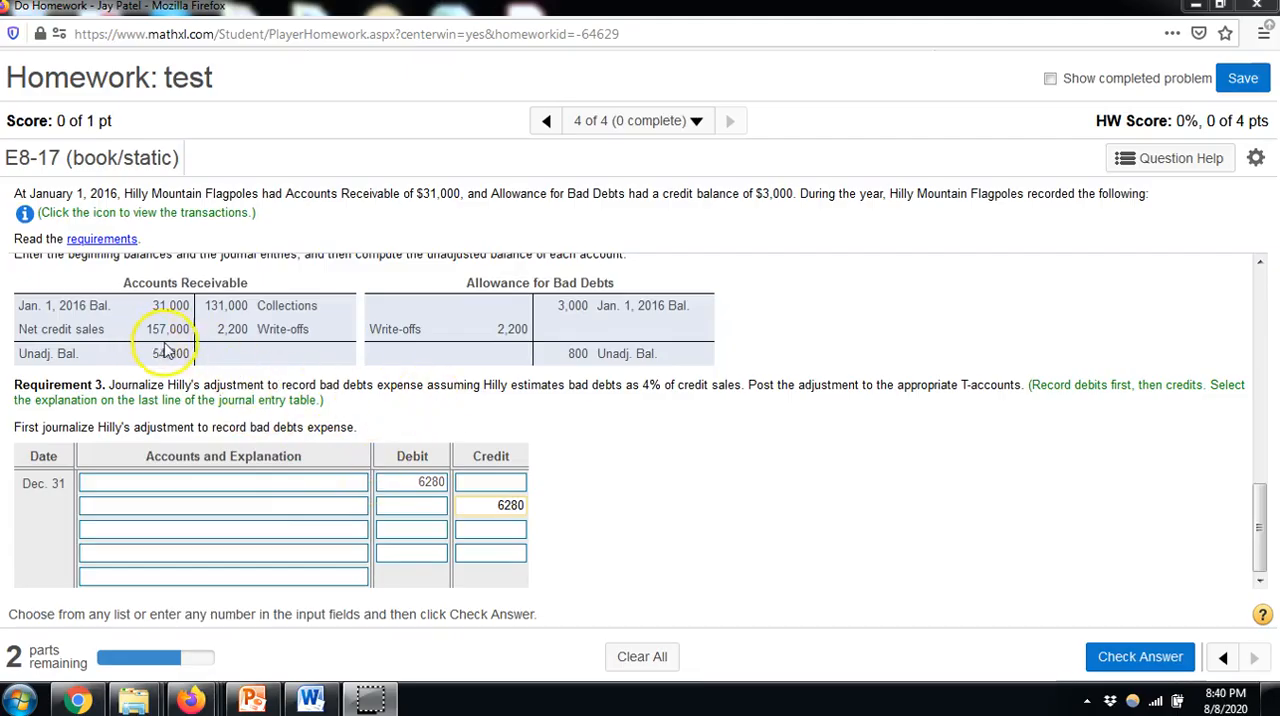
# Set the Dec. 31 entry's debited account to Bad Debts Expense and its credited account to Allowance for Bad Debts
pyautogui.click(219, 483)
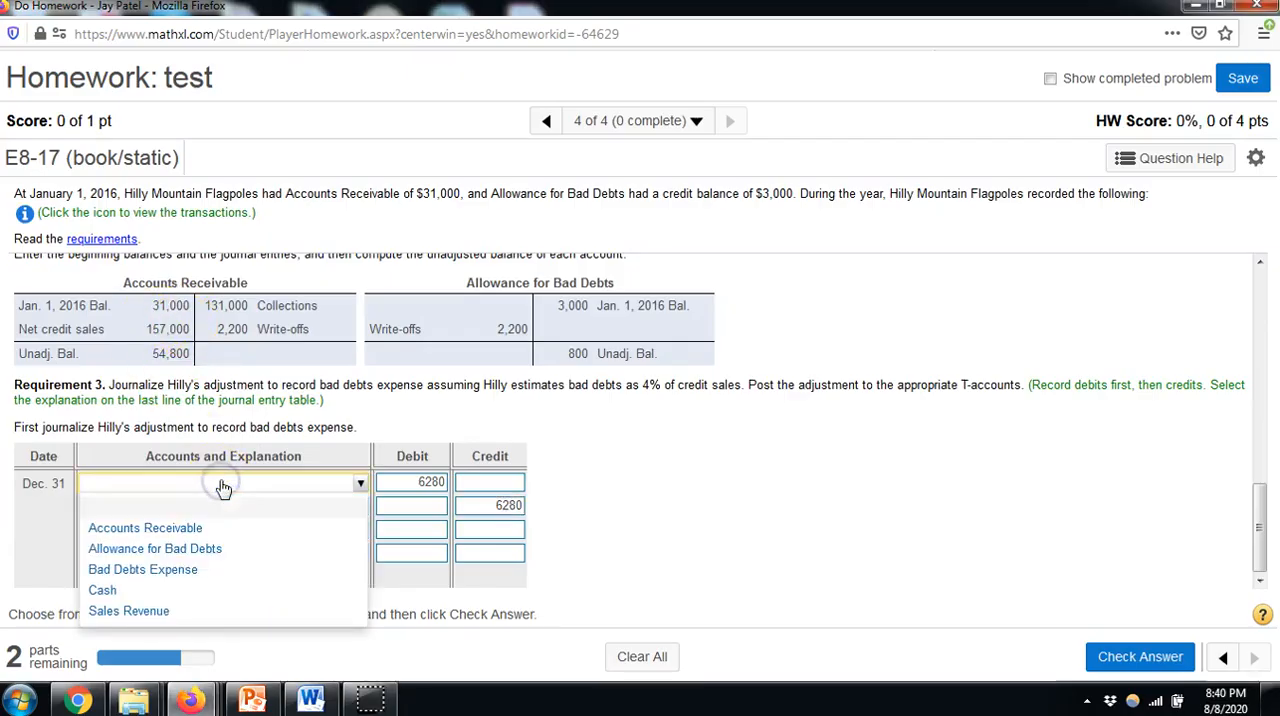
pyautogui.click(200, 569)
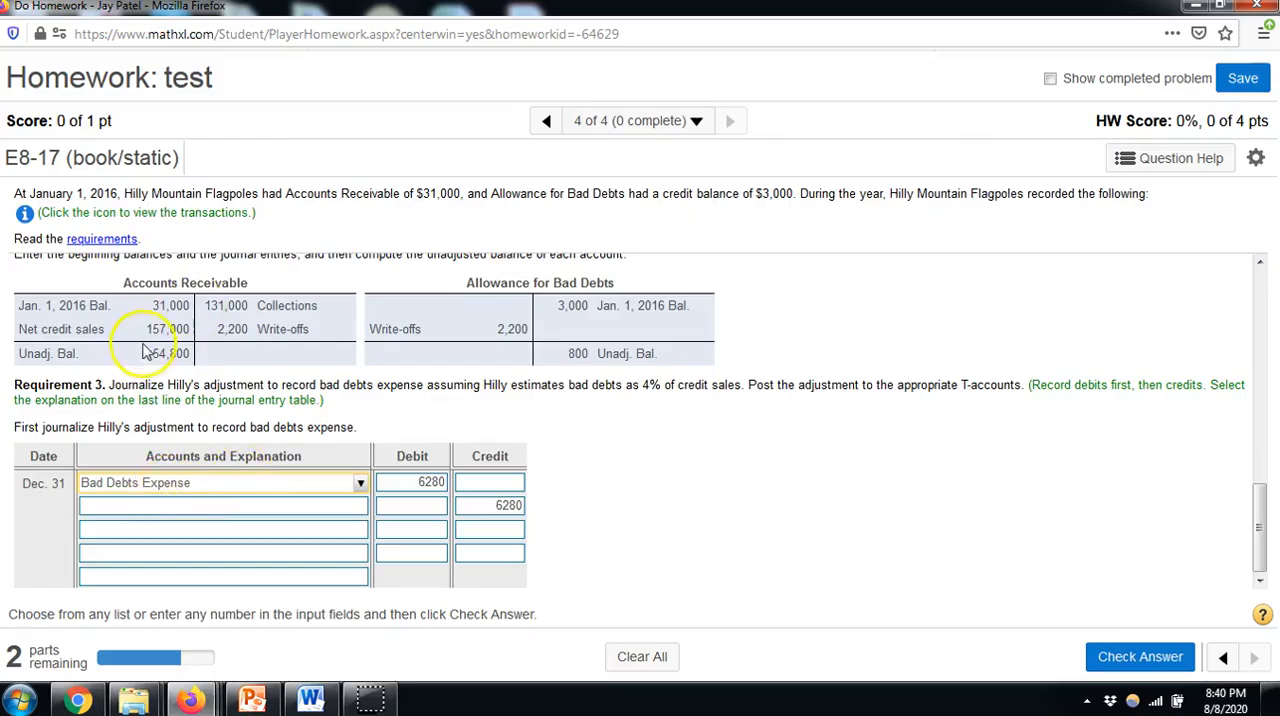
pyautogui.click(281, 512)
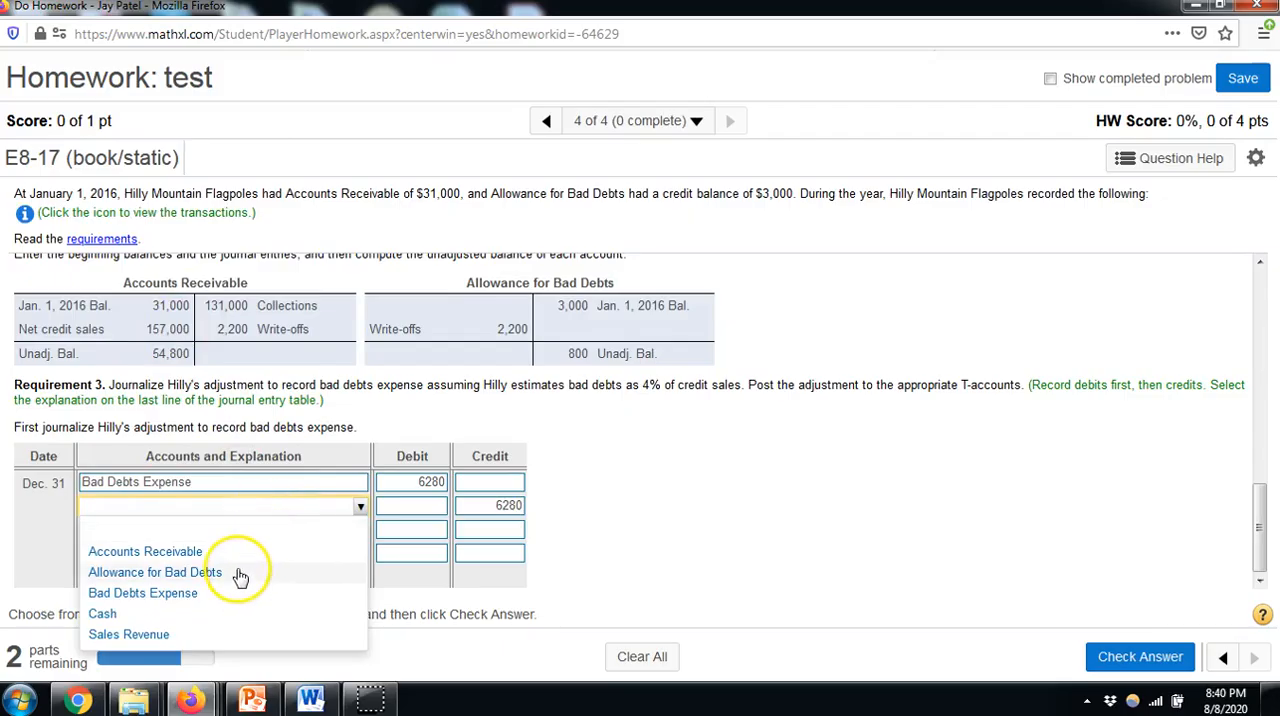
pyautogui.click(183, 575)
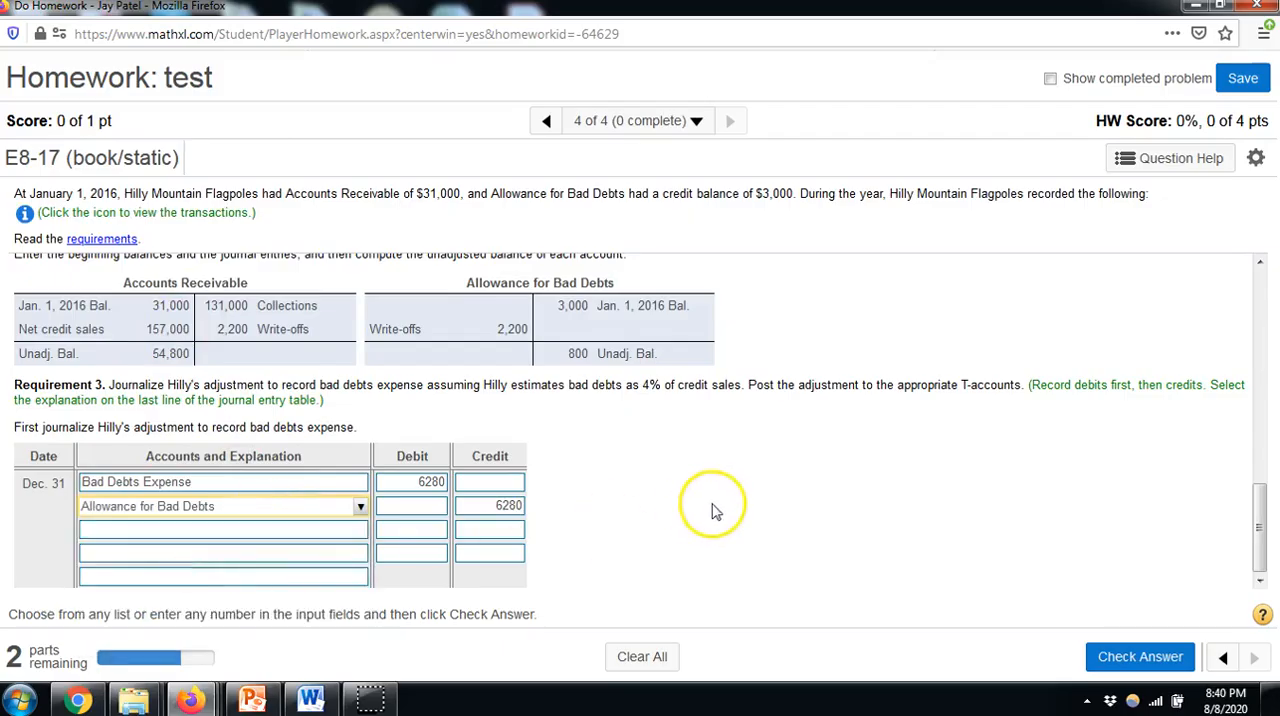
# Set the Dec. 31 entry's explanation to "Recorded bad debts expense for the period." and check the answer
pyautogui.click(97, 585)
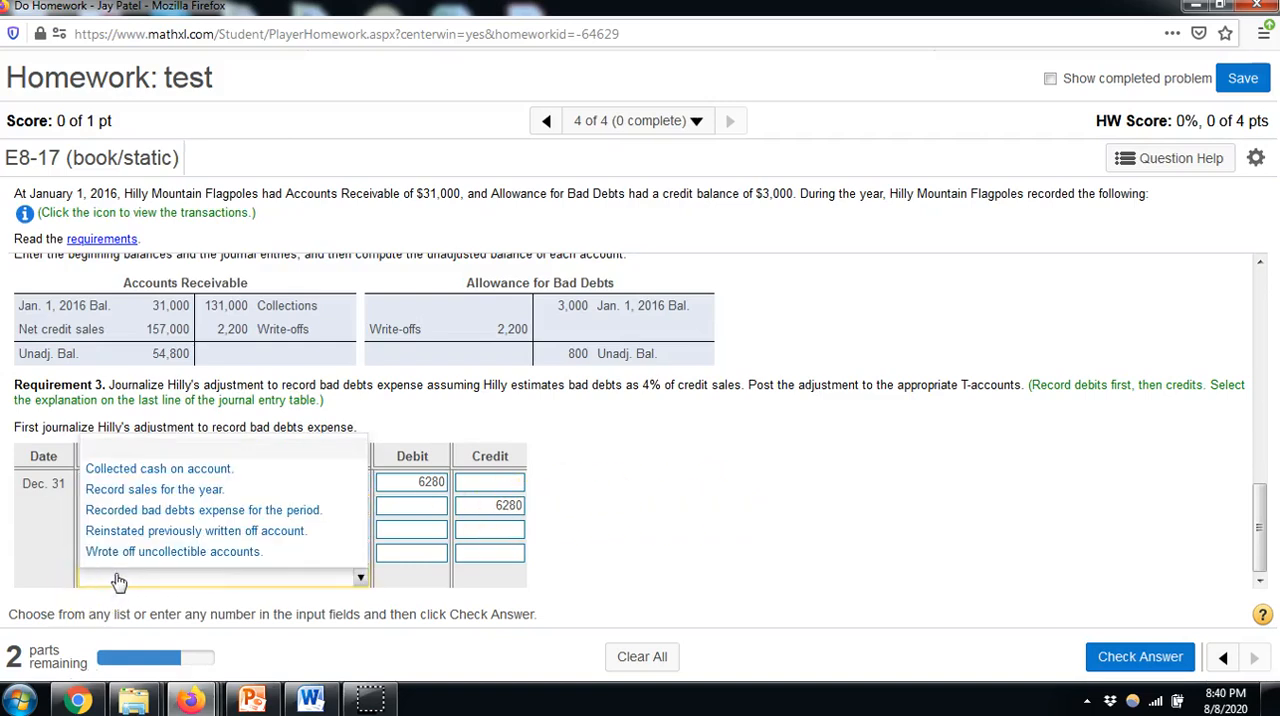
pyautogui.click(175, 512)
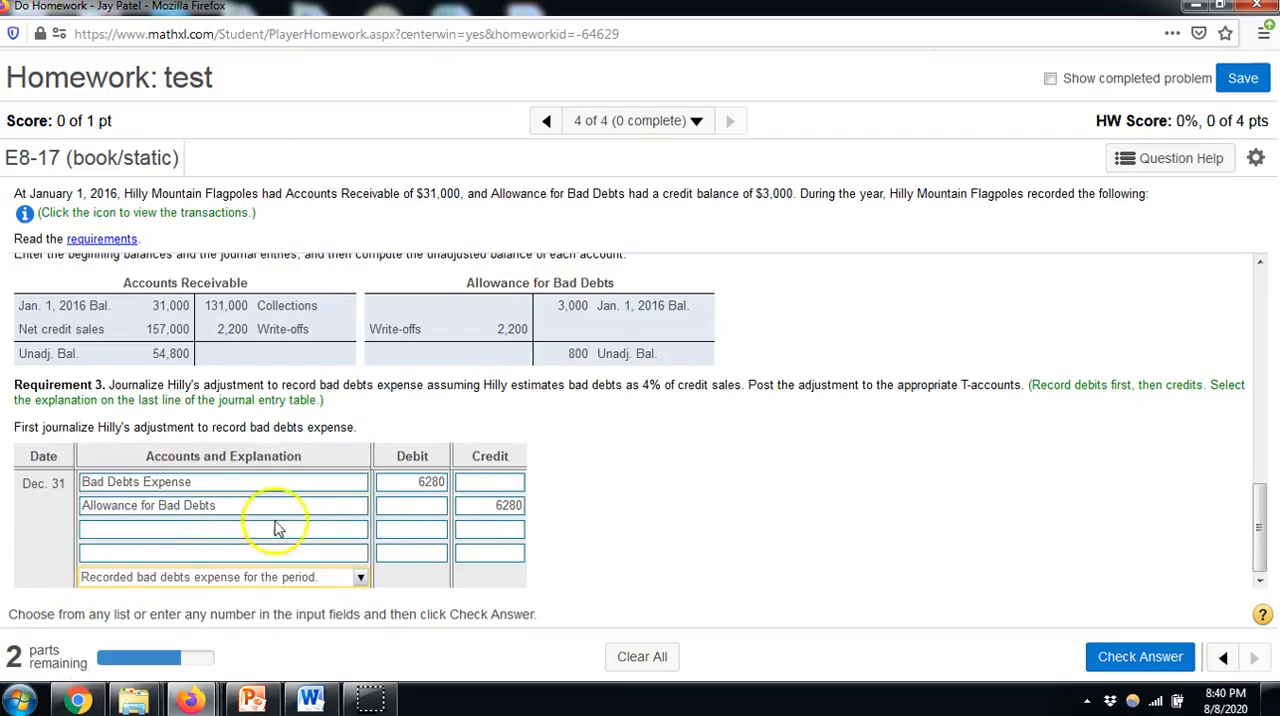
pyautogui.click(1120, 656)
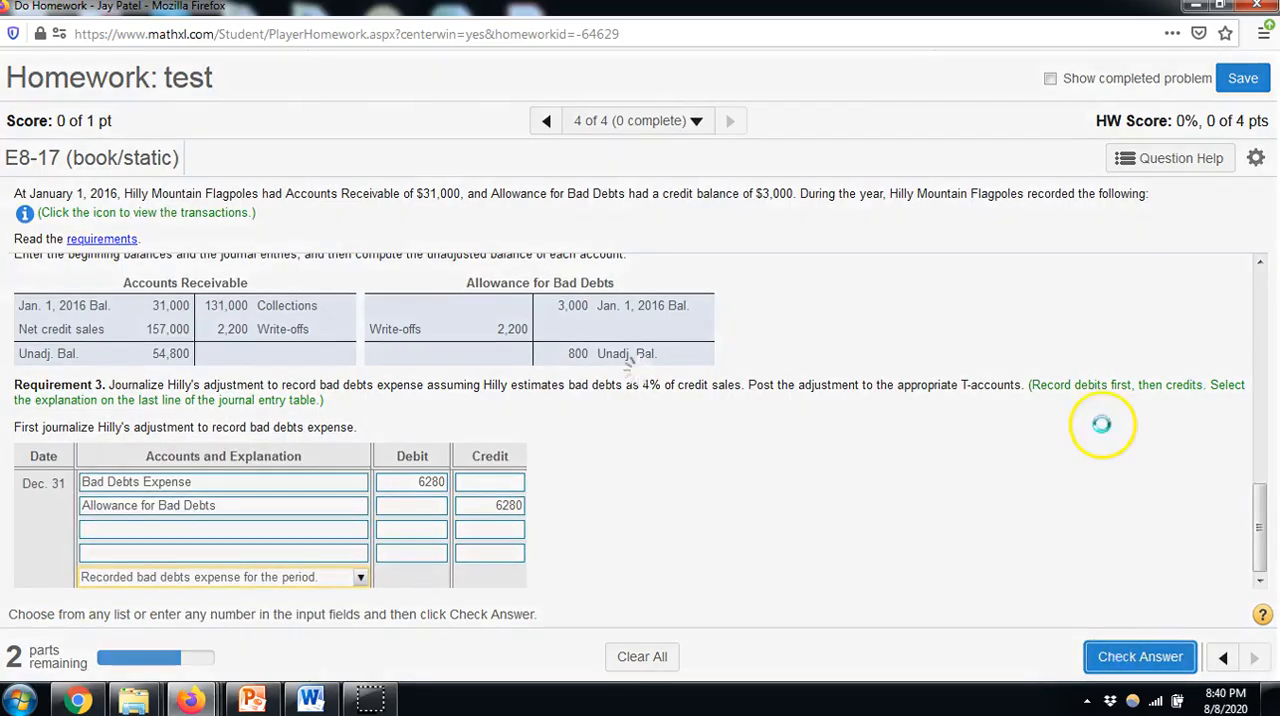
pyautogui.click(636, 437)
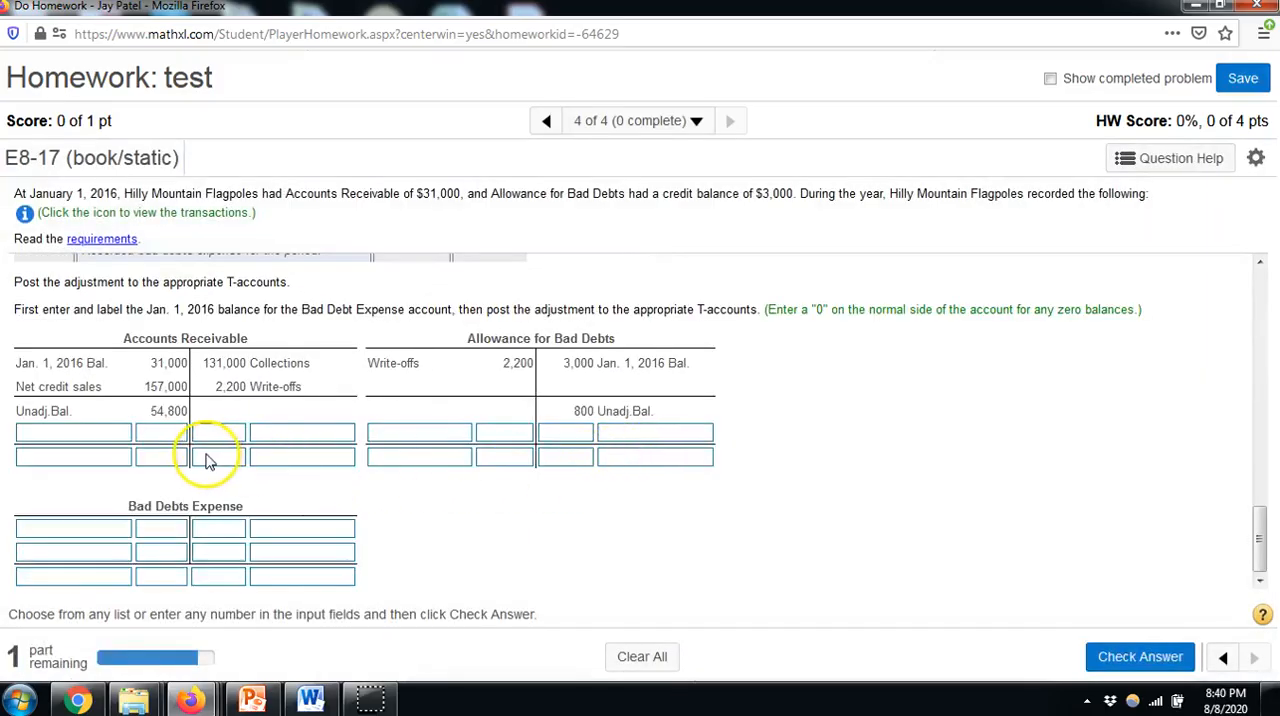
# In the Bad Debts Expense T-account, label the first debit row "Jan. 1, 2016 Bal." and enter 0 as its amount
pyautogui.scroll(2, 298, 468)
pyautogui.scroll(2, 298, 468)
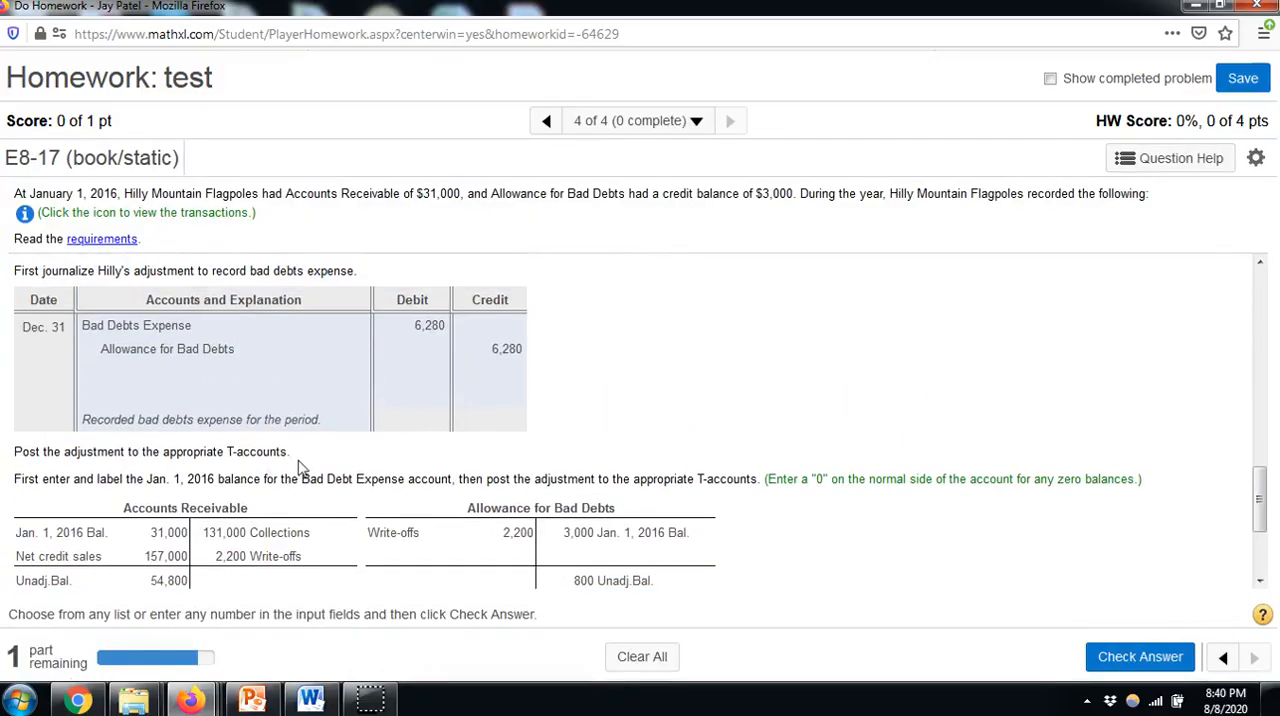
pyautogui.scroll(-4, 238, 440)
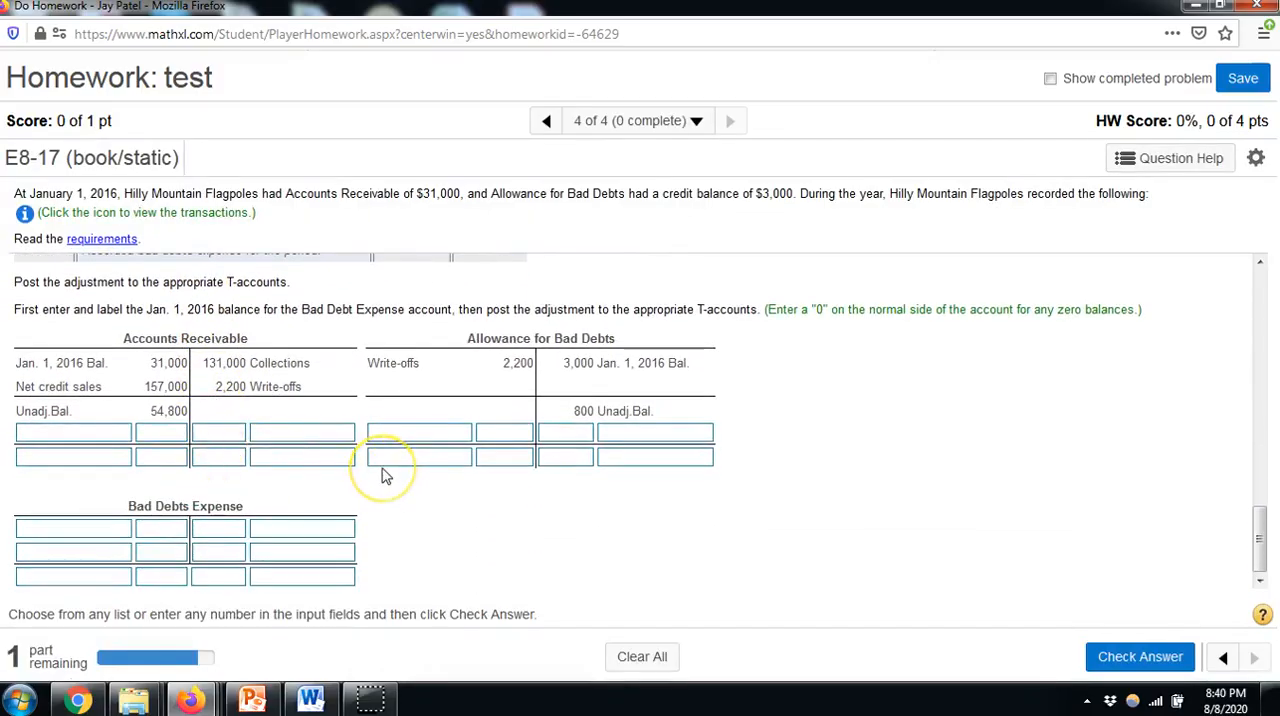
pyautogui.scroll(4, 386, 476)
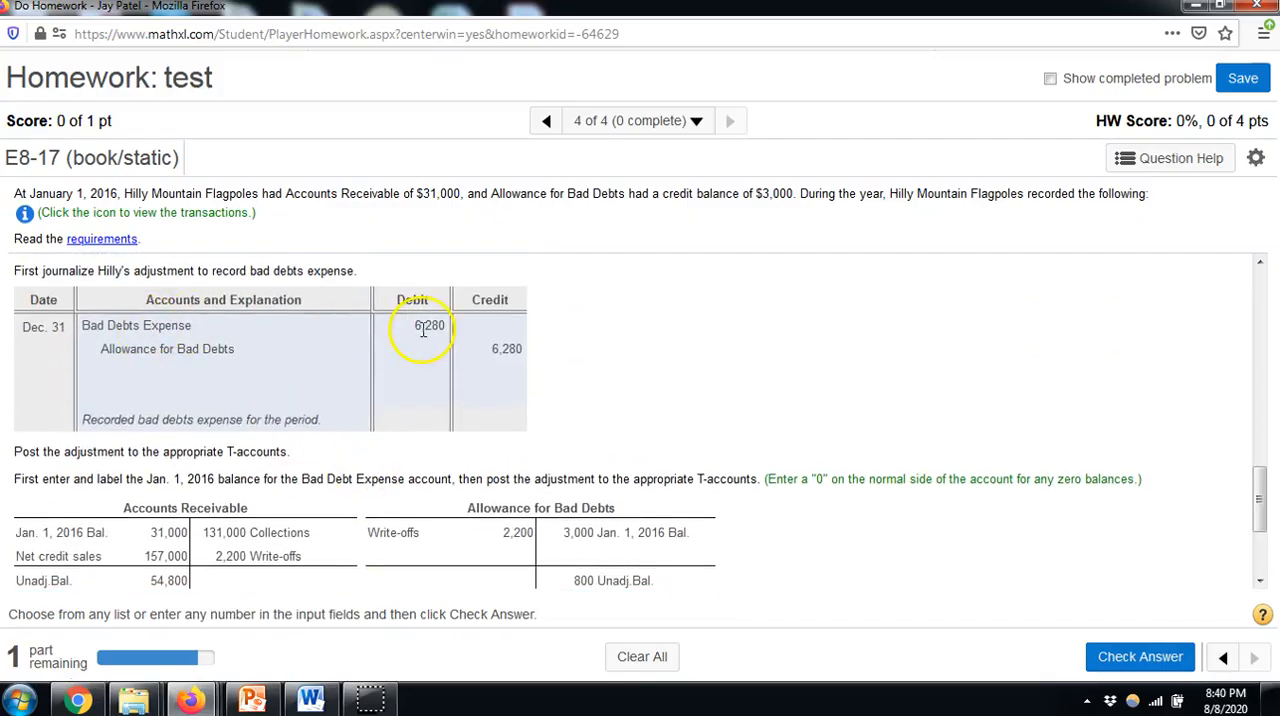
pyautogui.scroll(-4, 423, 330)
pyautogui.click(158, 528)
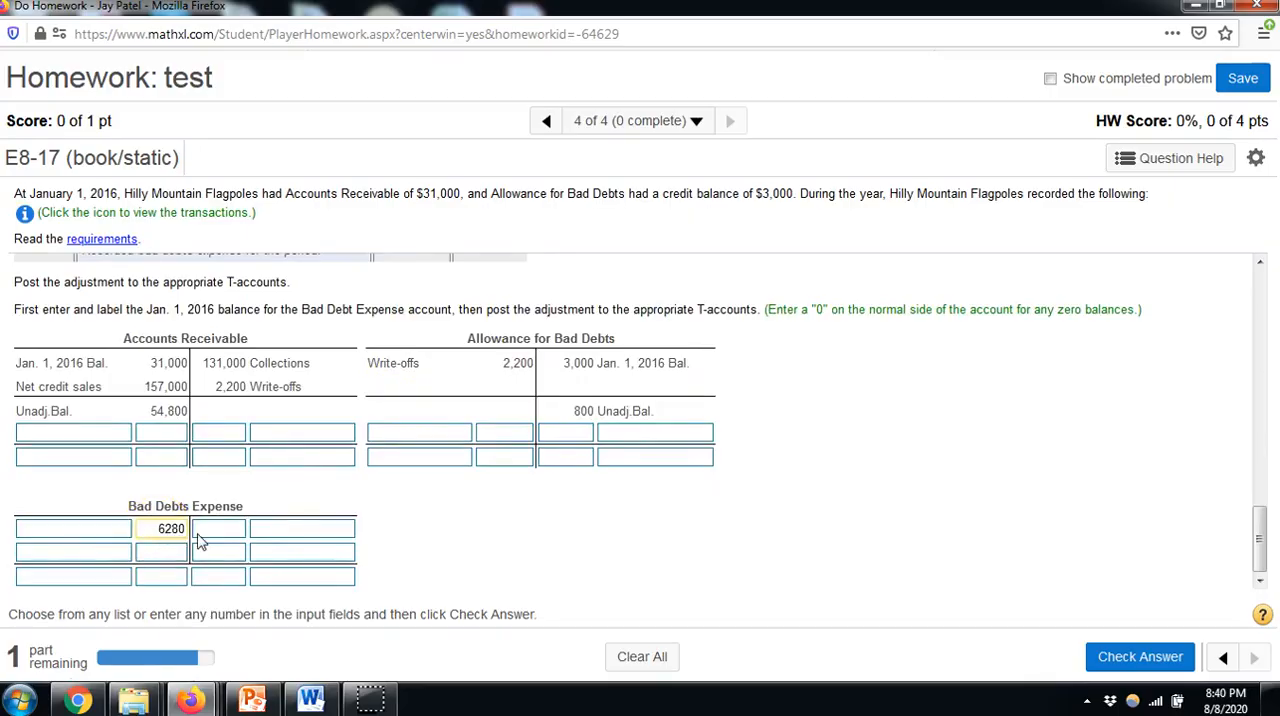
pyautogui.click(120, 530)
pyautogui.click(120, 531)
pyautogui.click(124, 529)
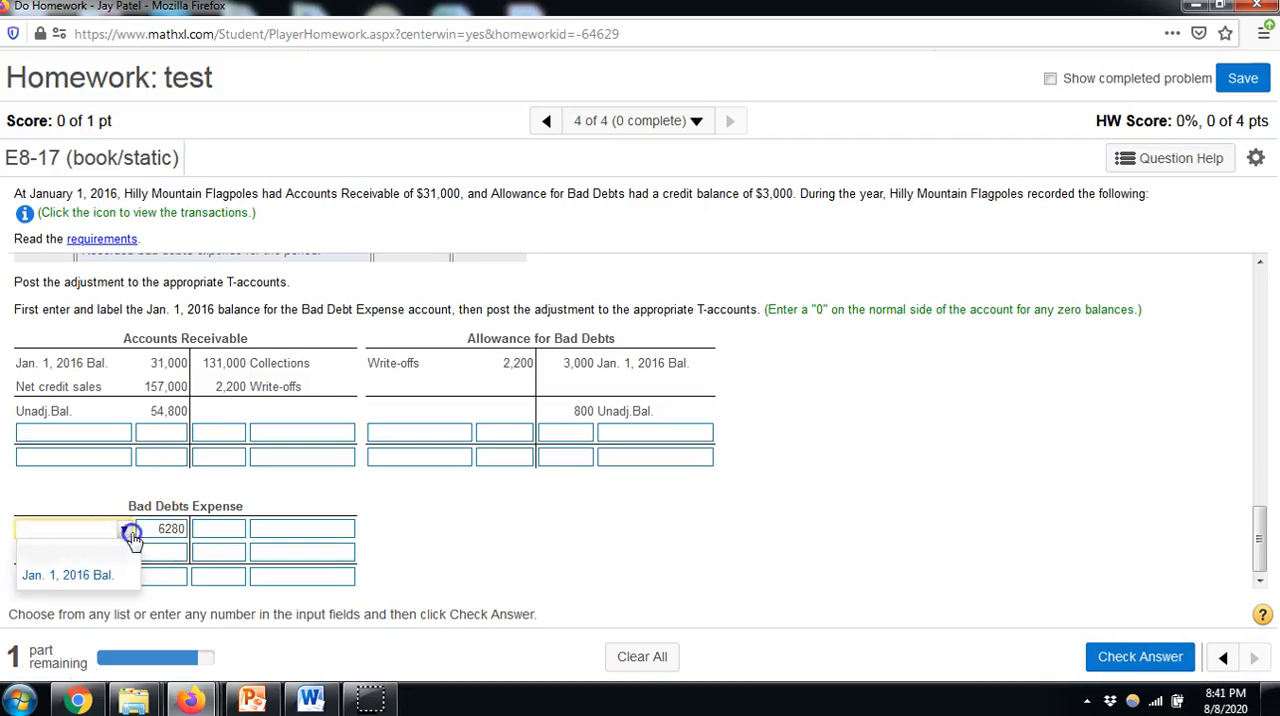
pyautogui.click(98, 573)
pyautogui.doubleClick(153, 530)
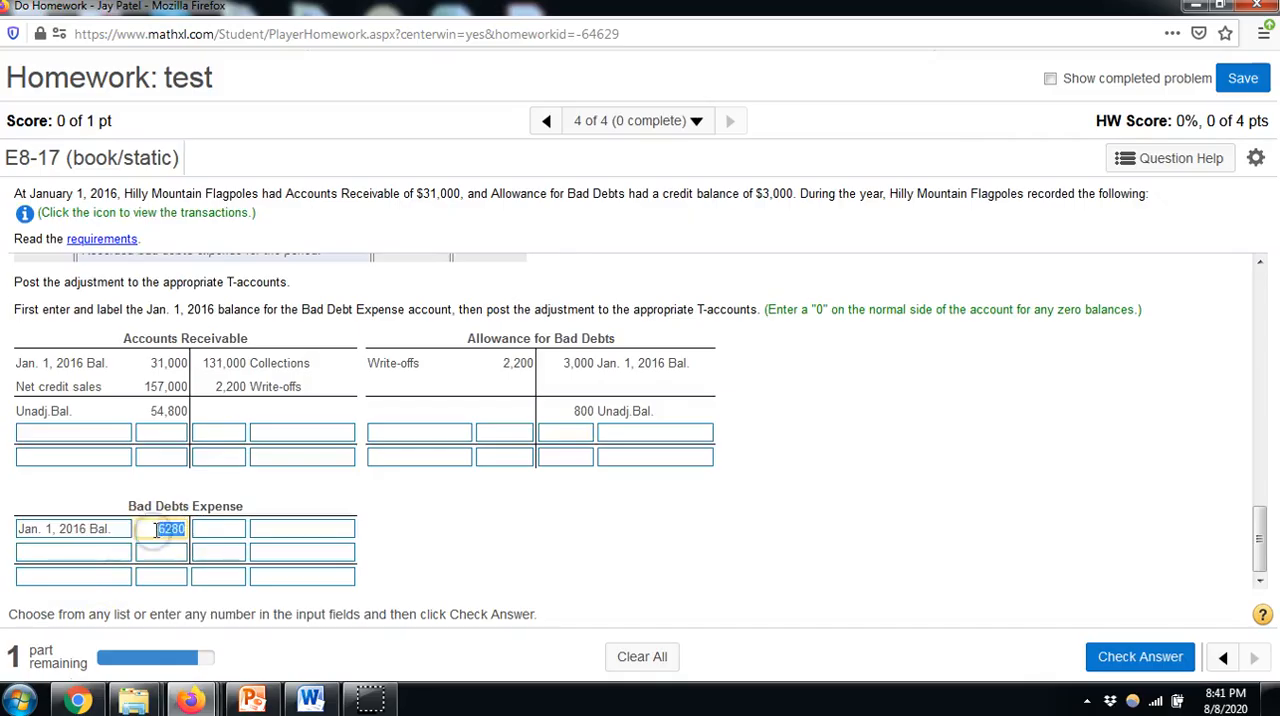
# On the debit side of Bad Debts Expense, post "Adj." of 6280 and enter "Dec. 31 2016 Bal." of 6280
pyautogui.click(121, 555)
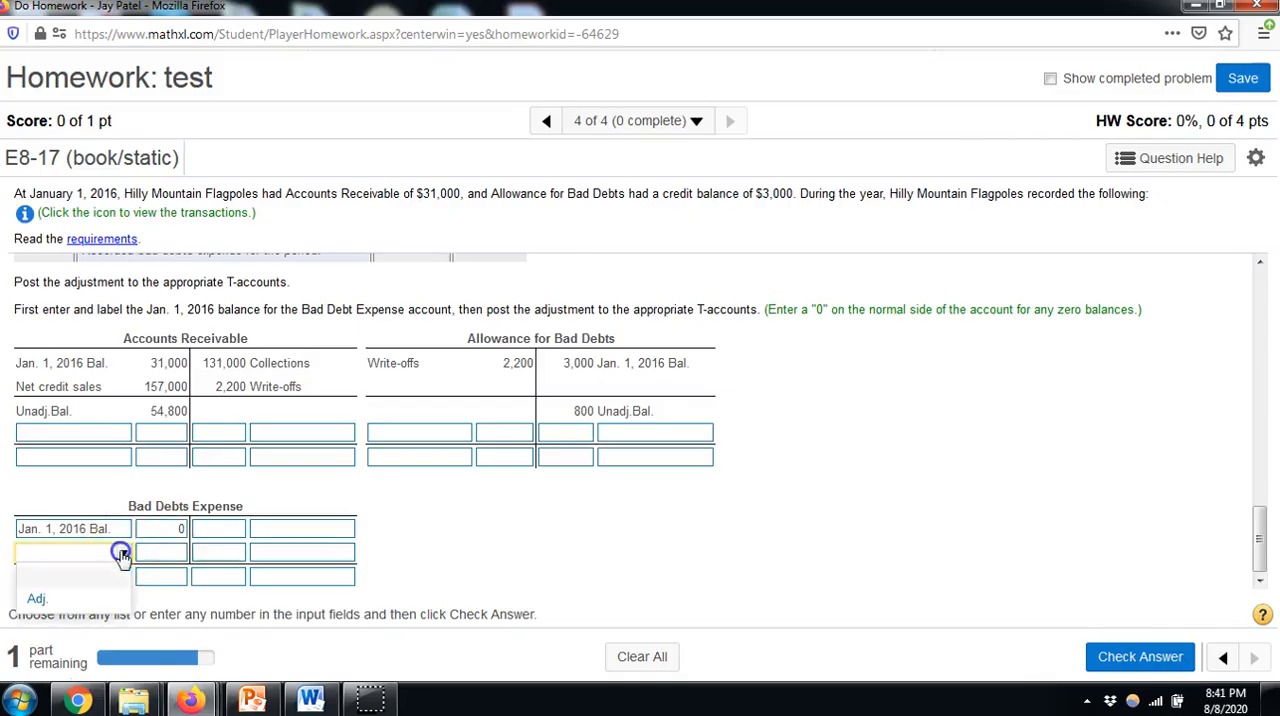
pyautogui.click(88, 600)
pyautogui.click(176, 553)
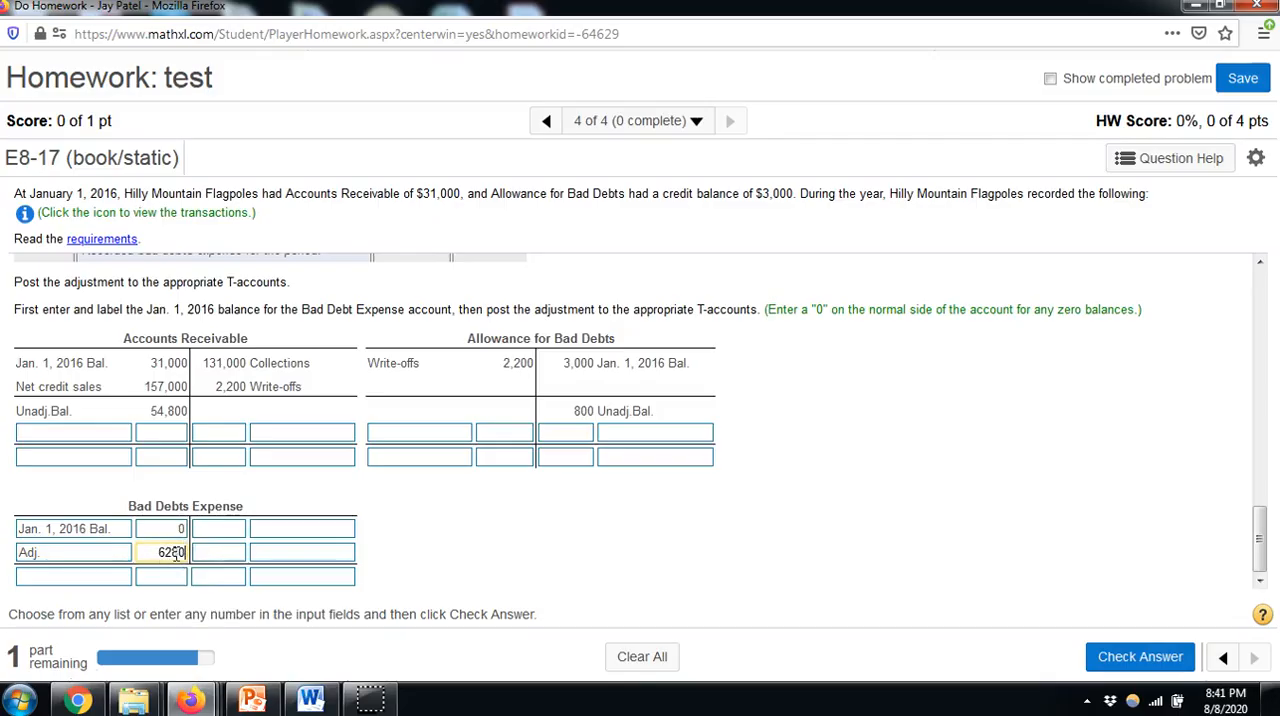
pyautogui.click(70, 577)
pyautogui.click(66, 628)
pyautogui.click(170, 580)
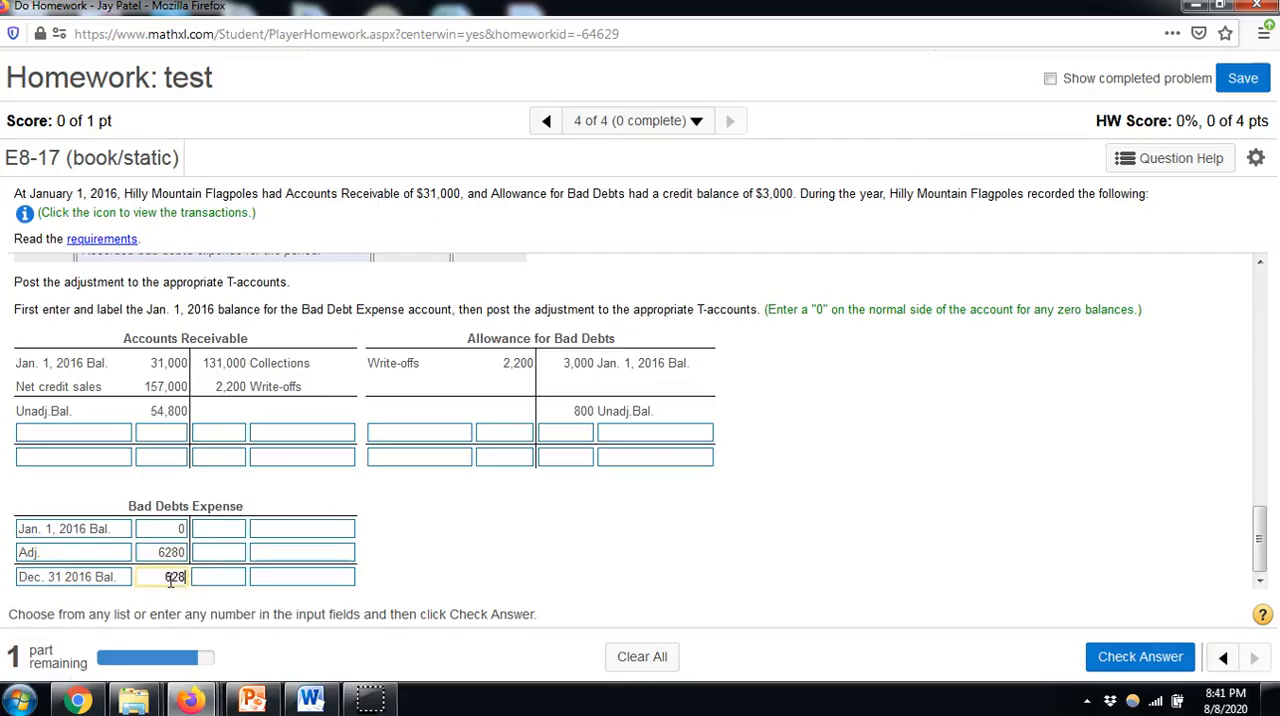
pyautogui.write('6280')
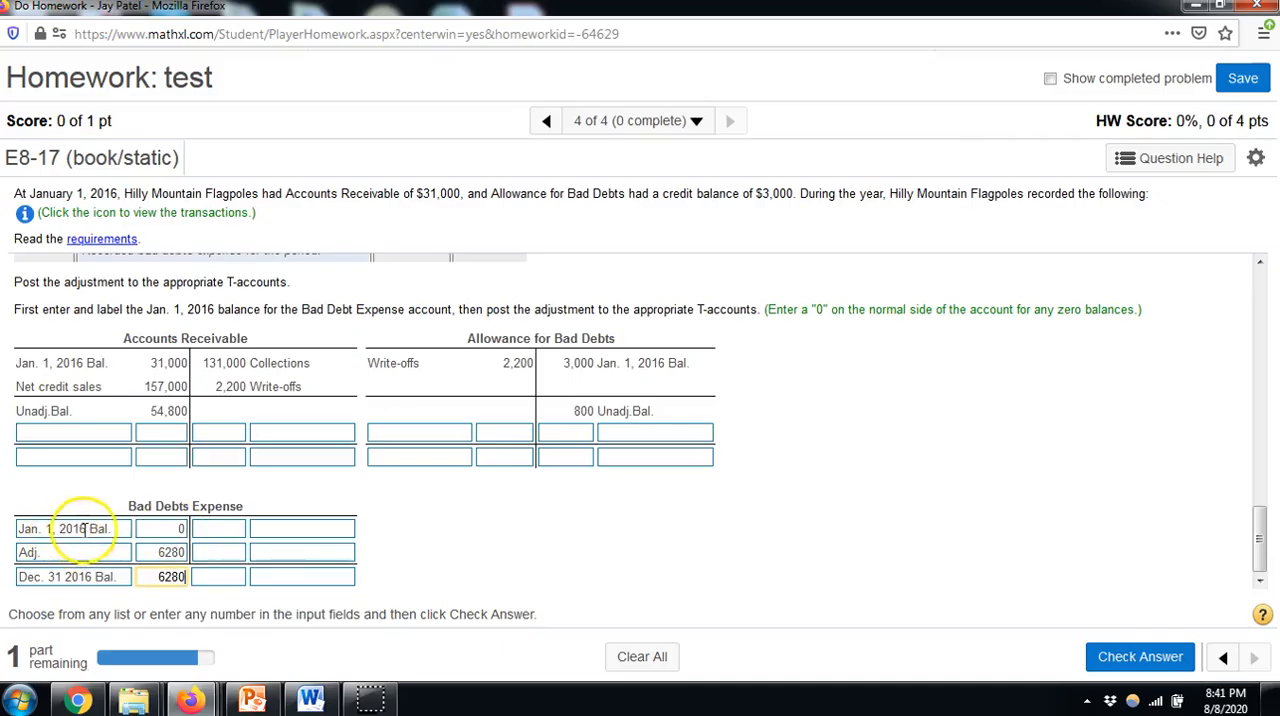
pyautogui.click(440, 482)
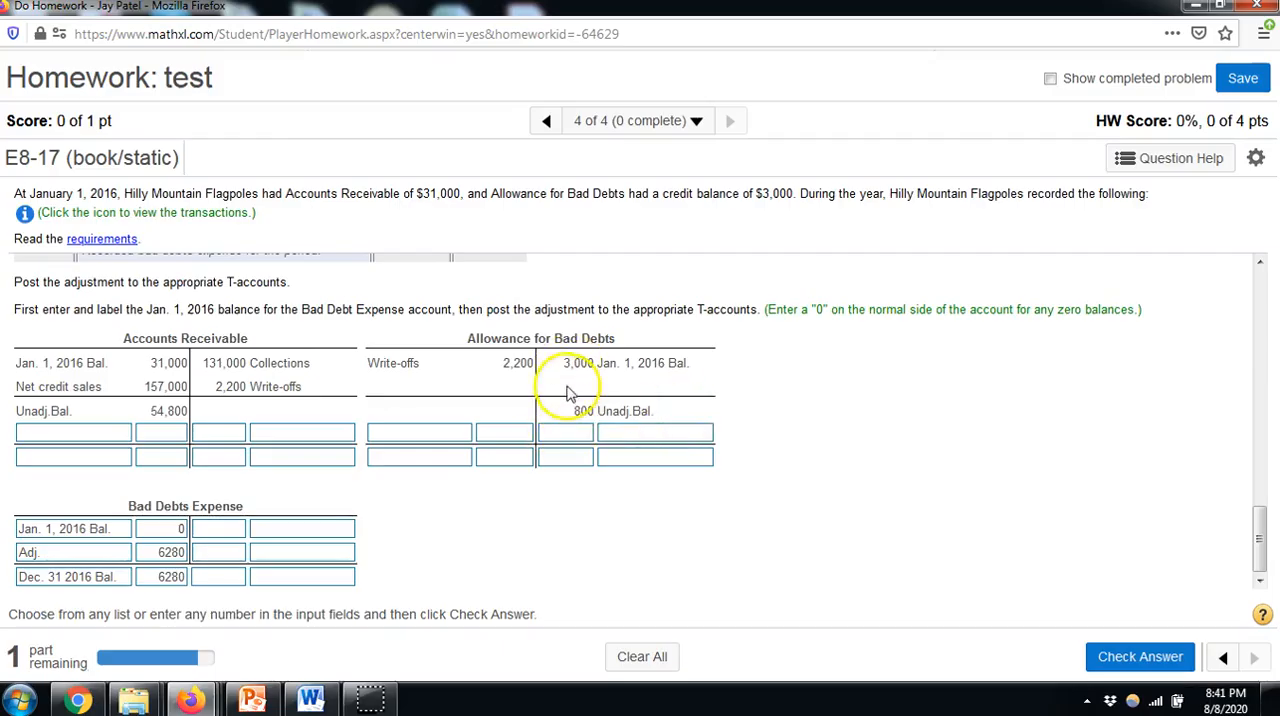
# Post the adjustment of 6280, labelled "Adj.", on the credit side of Allowance for Bad Debts
pyautogui.scroll(3, 517, 417)
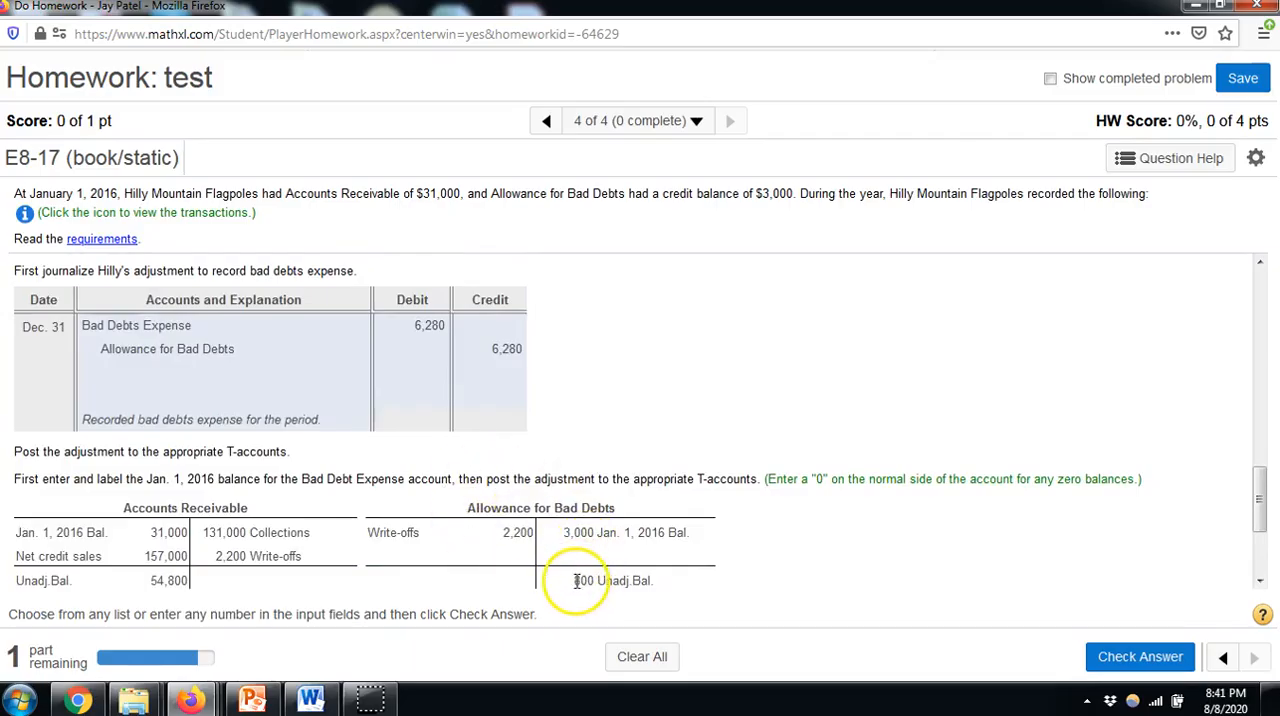
pyautogui.moveTo(576, 581); pyautogui.dragTo(641, 575)
pyautogui.scroll(-3, 643, 561)
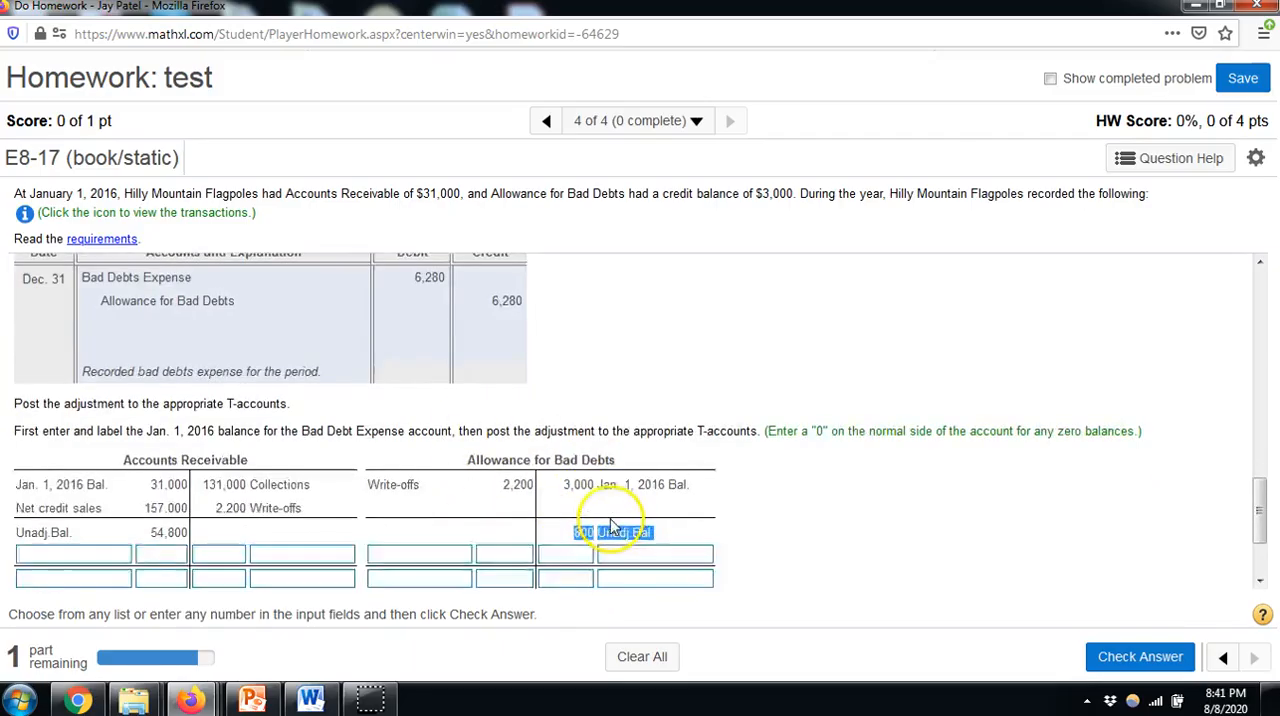
pyautogui.scroll(3, 480, 390)
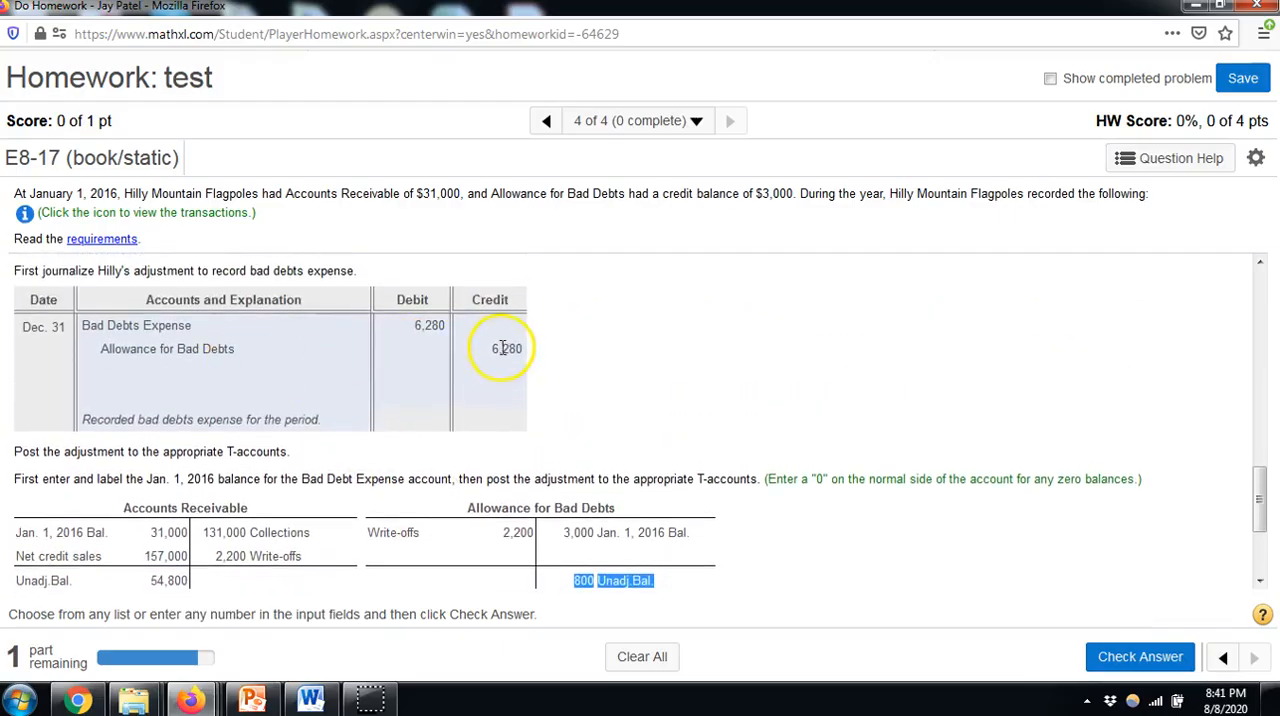
pyautogui.scroll(-3, 560, 451)
pyautogui.click(578, 434)
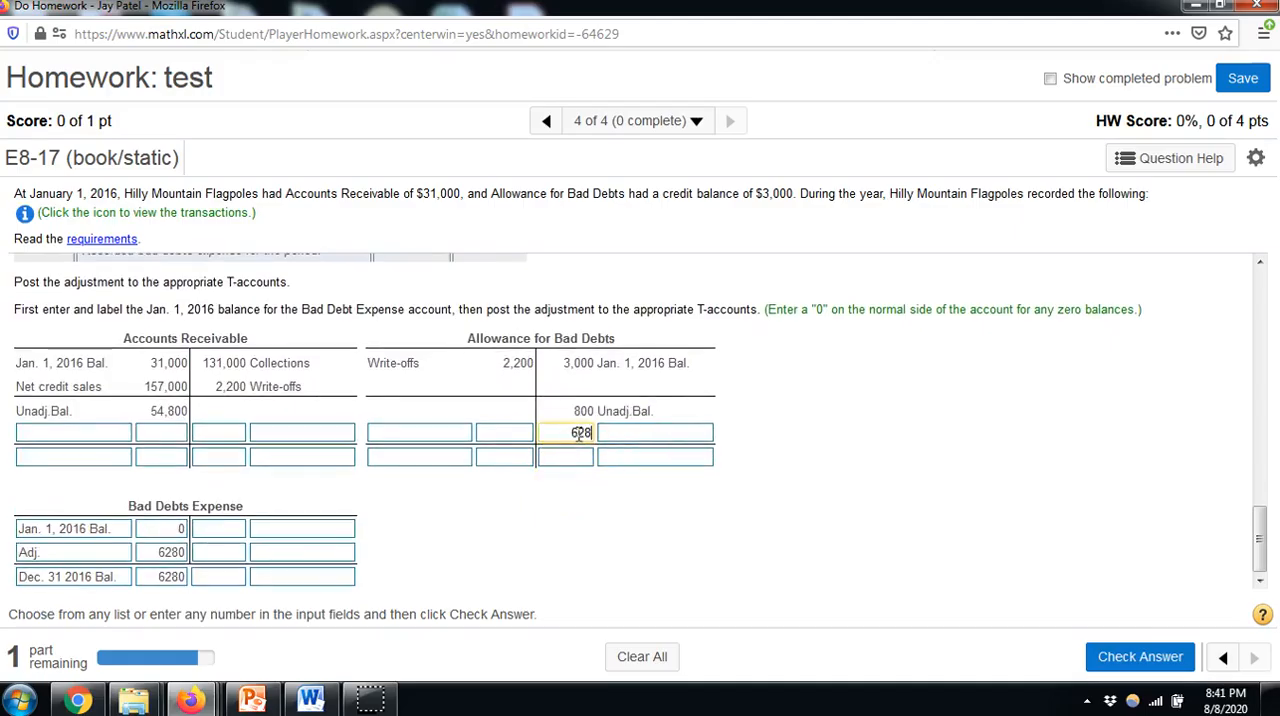
pyautogui.click(626, 436)
pyautogui.click(620, 478)
# Enter "Dec. 31 2016 Bal." of 7080 on the credit side of Allowance for Bad Debts and check the answer
pyautogui.click(567, 457)
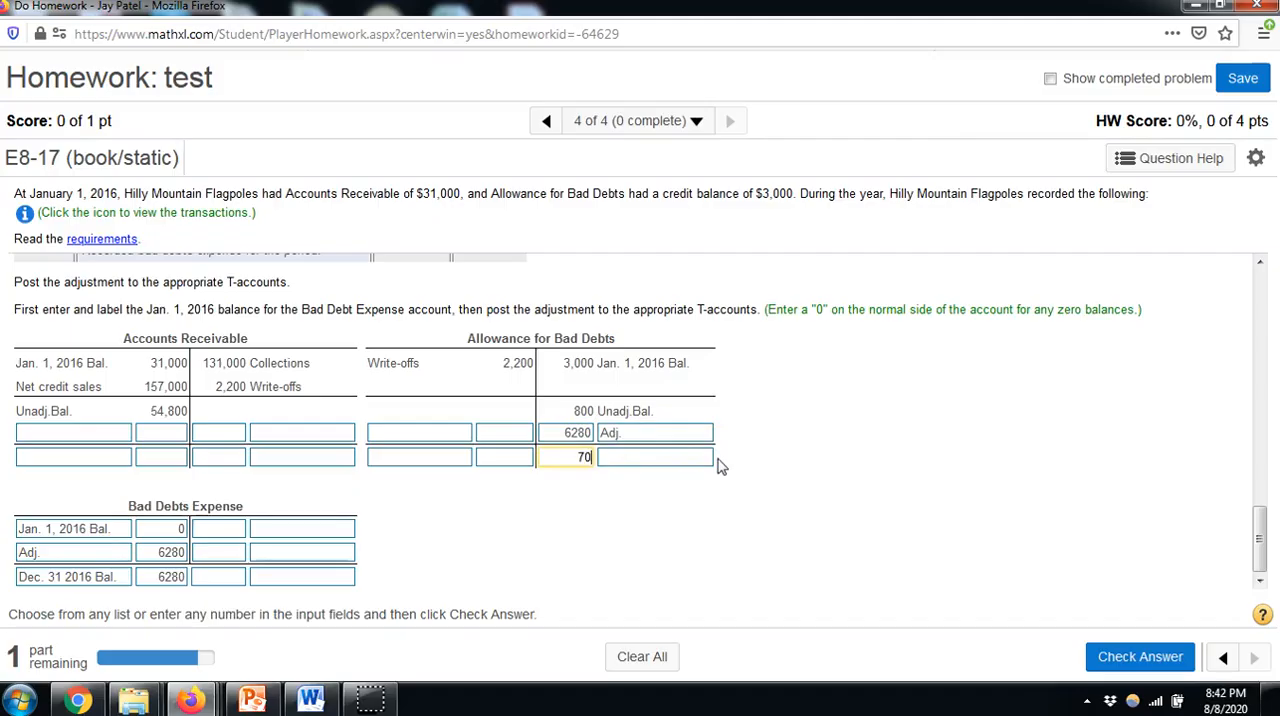
pyautogui.click(705, 457)
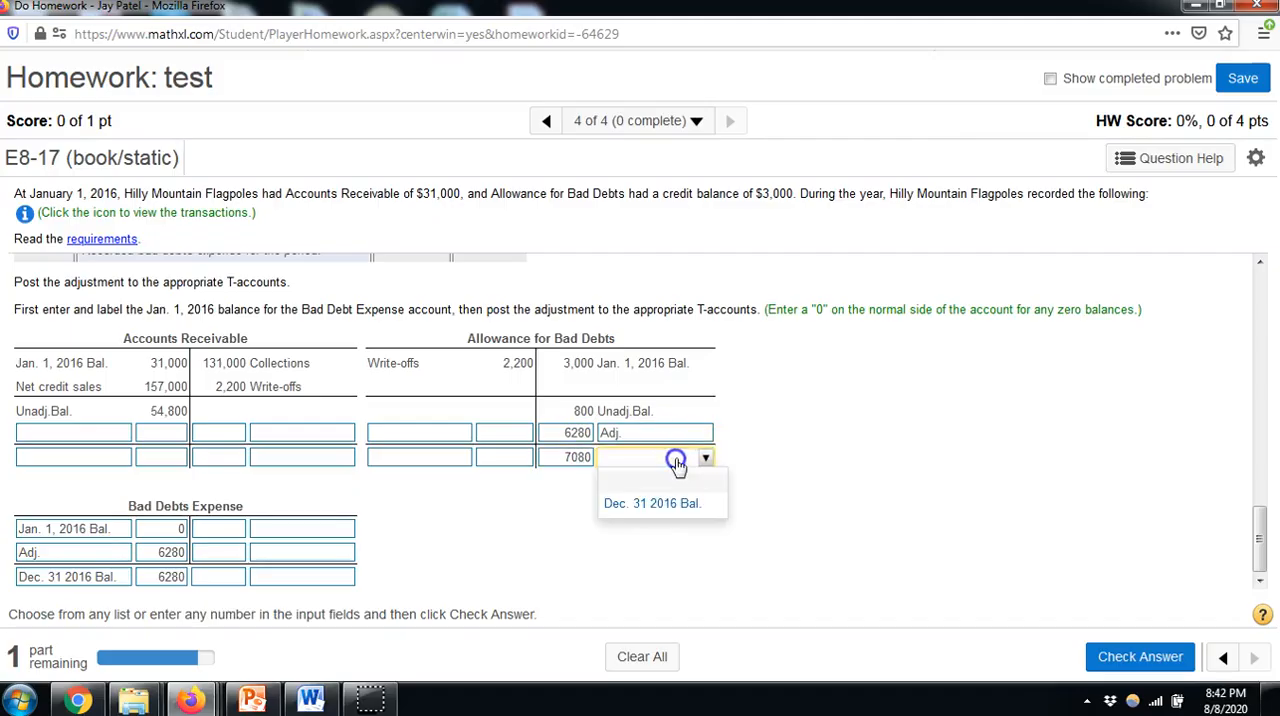
pyautogui.click(662, 506)
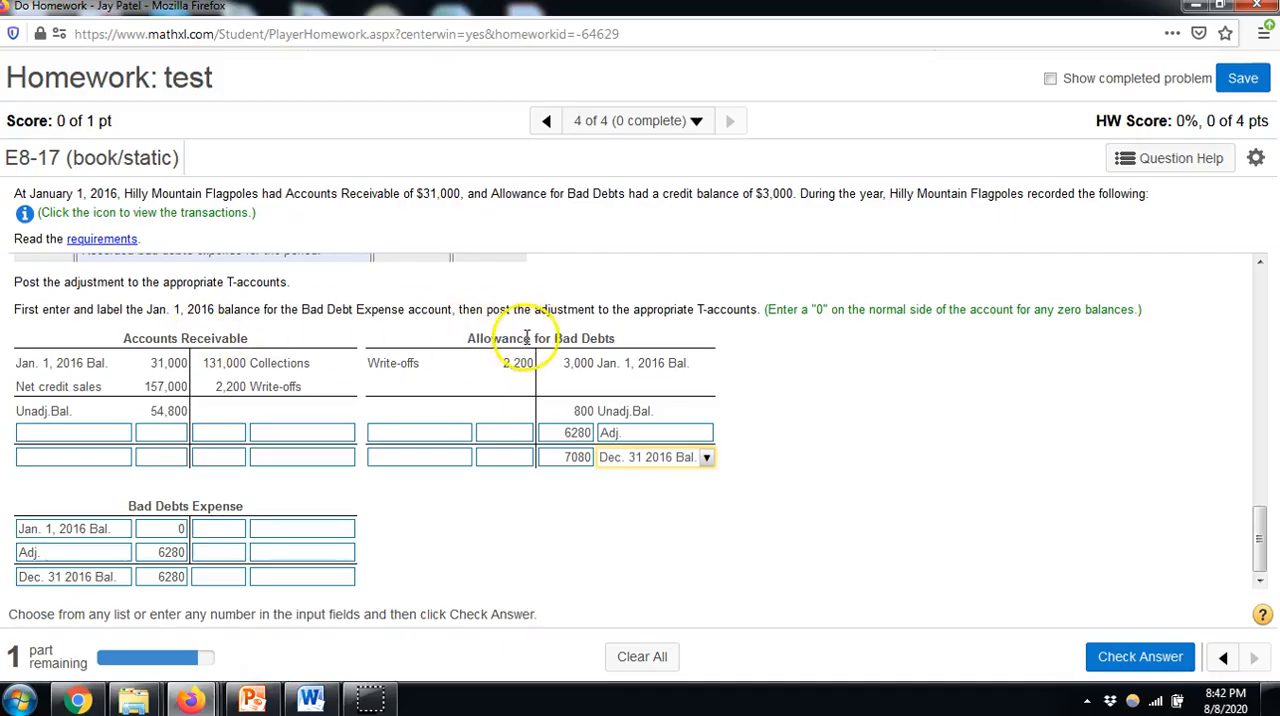
pyautogui.click(1130, 656)
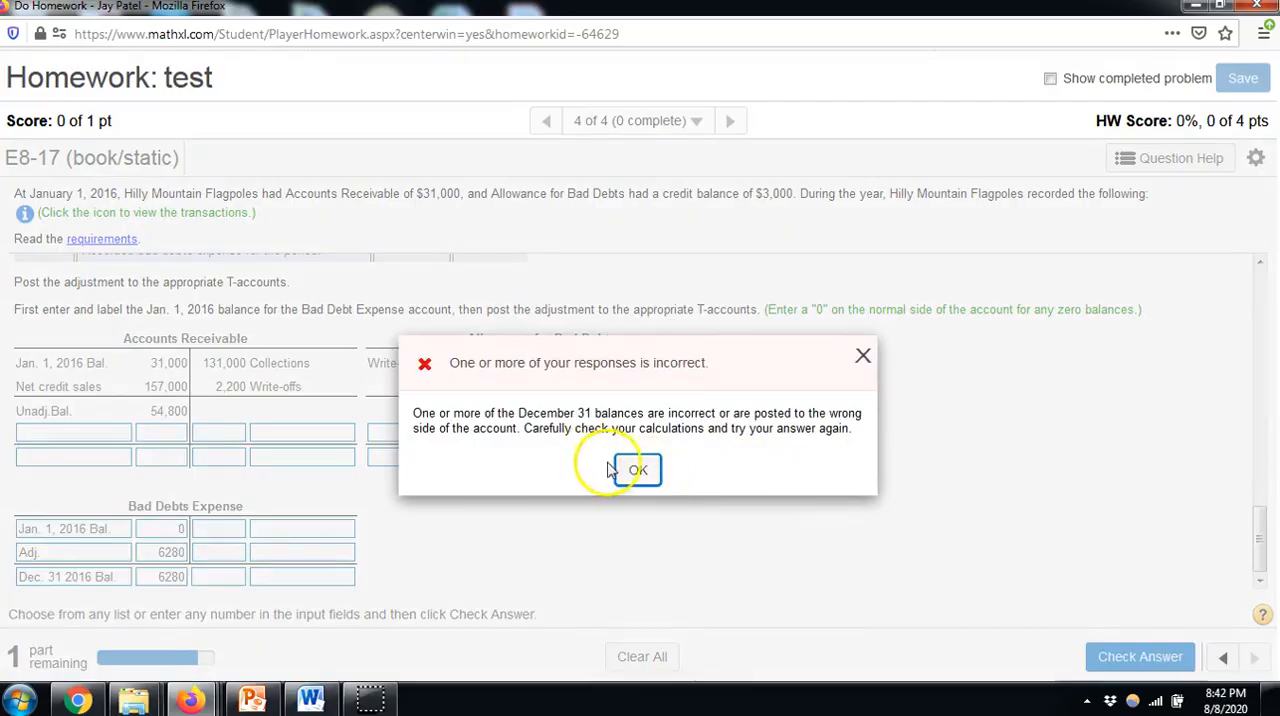
pyautogui.click(632, 470)
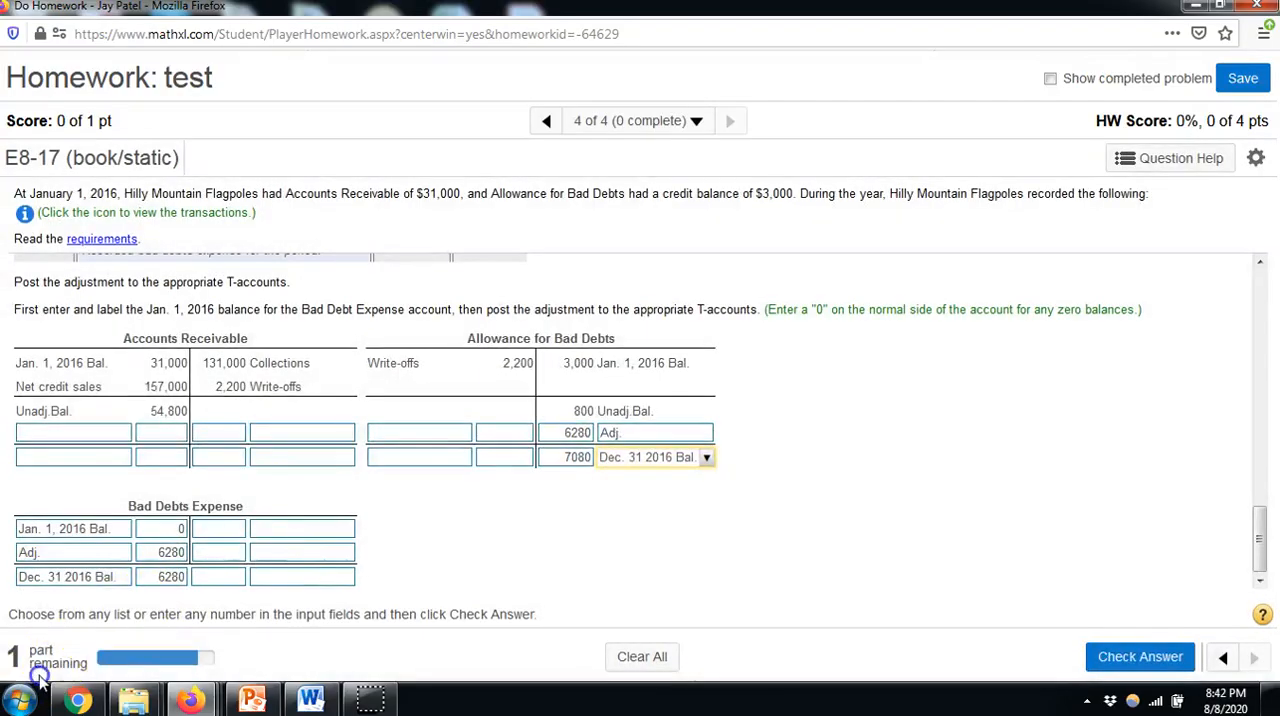
# Enter "Adj." with an amount of 0 on the debit side of the Accounts Receivable adjustment row
pyautogui.click(123, 434)
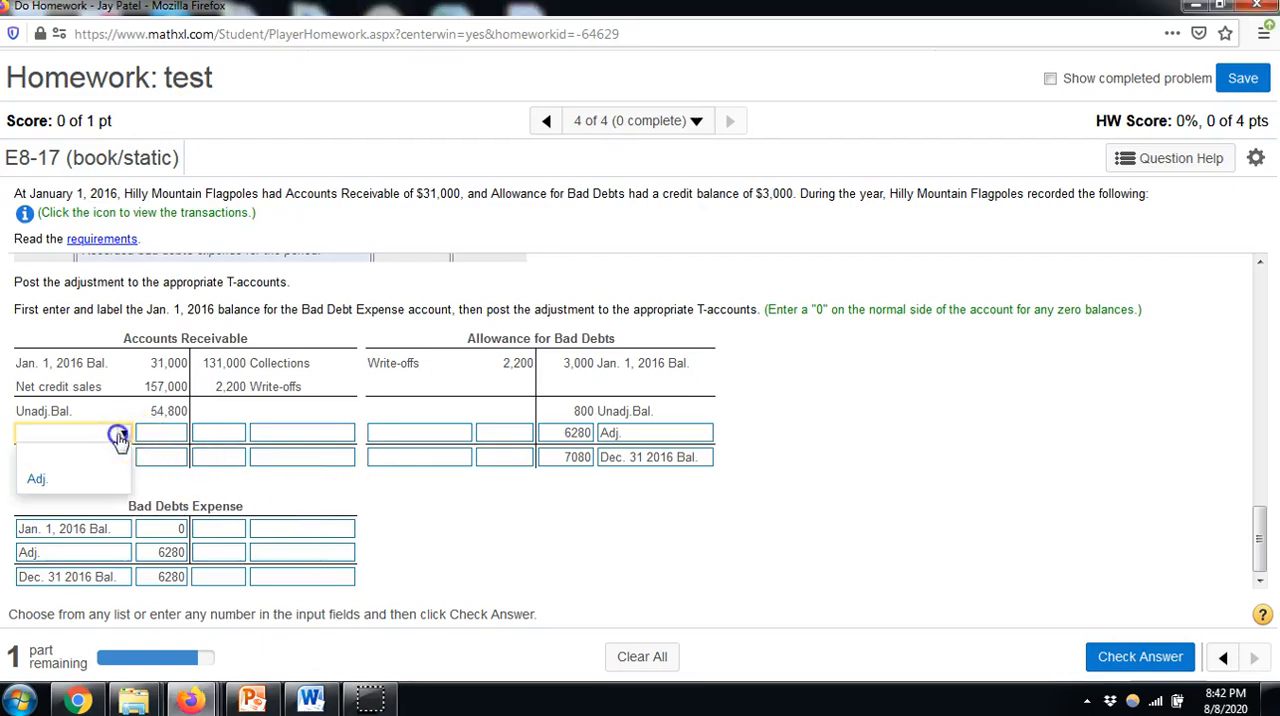
pyautogui.click(86, 486)
pyautogui.click(170, 432)
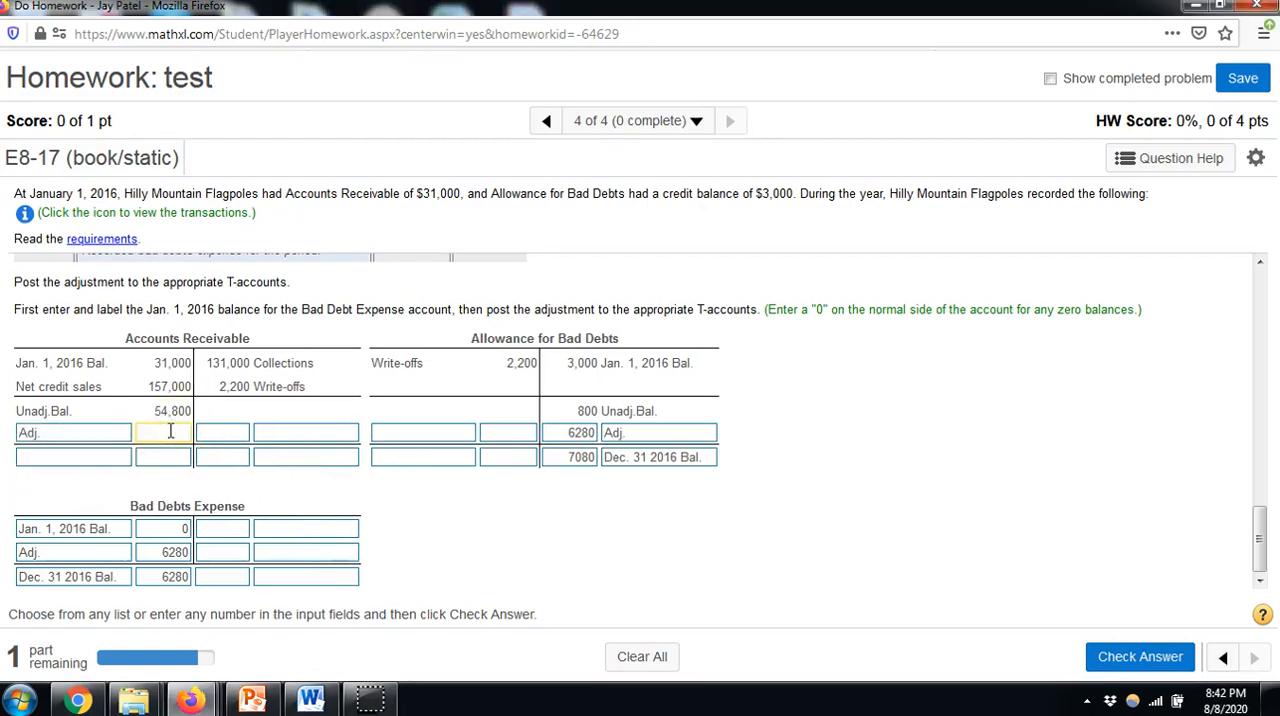
pyautogui.write('0')
# Enter "Dec. 31 2016 Bal." of 54800 on the debit side of Accounts Receivable and check the answer
pyautogui.click(40, 457)
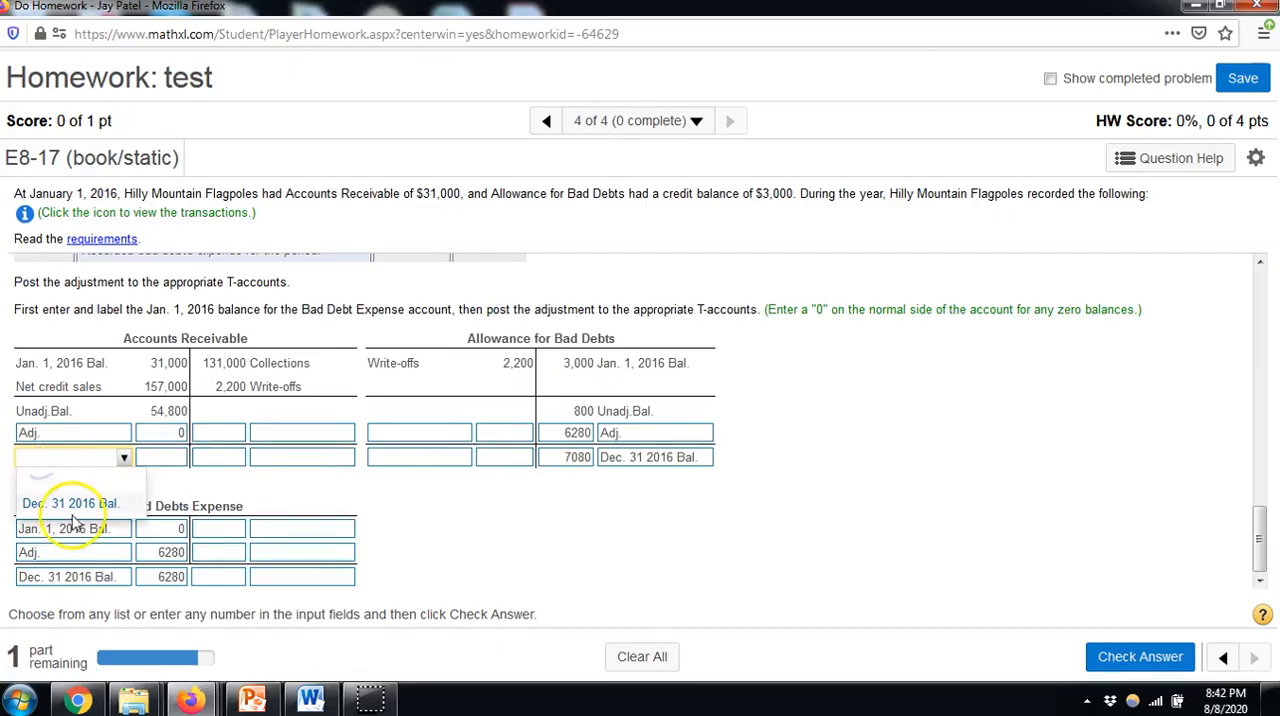
pyautogui.click(66, 504)
pyautogui.click(170, 458)
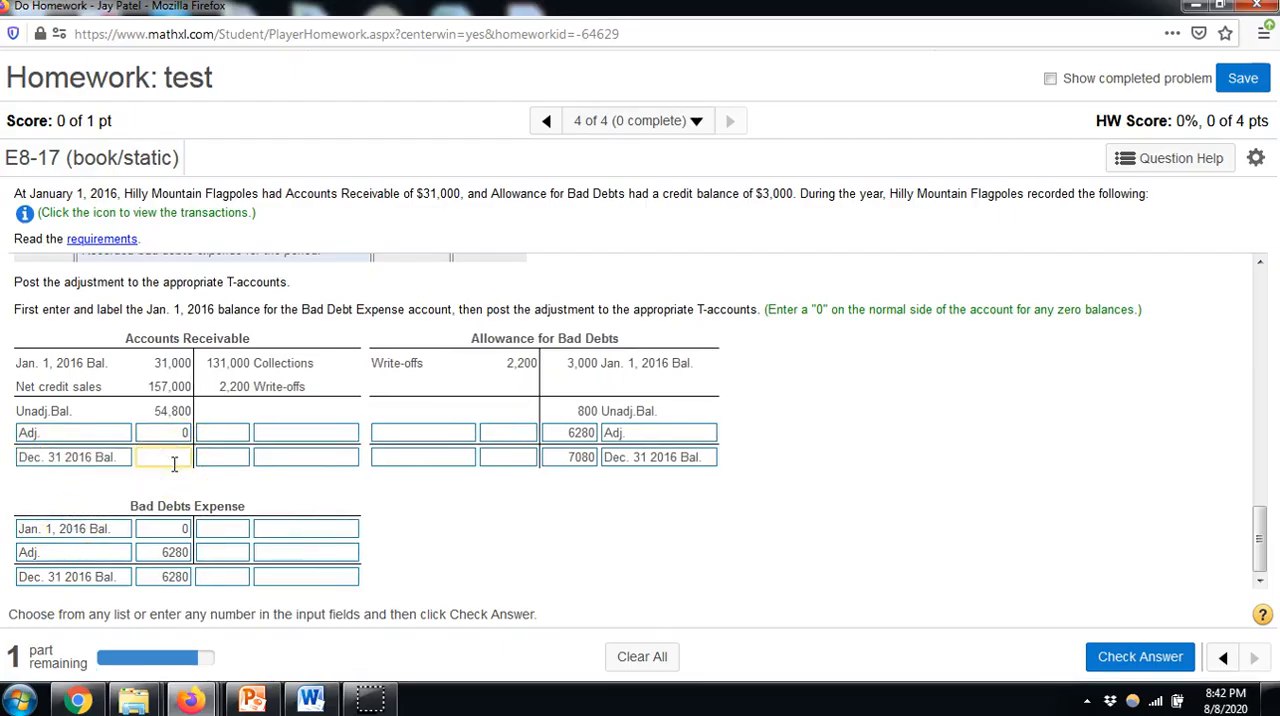
pyautogui.write('54800')
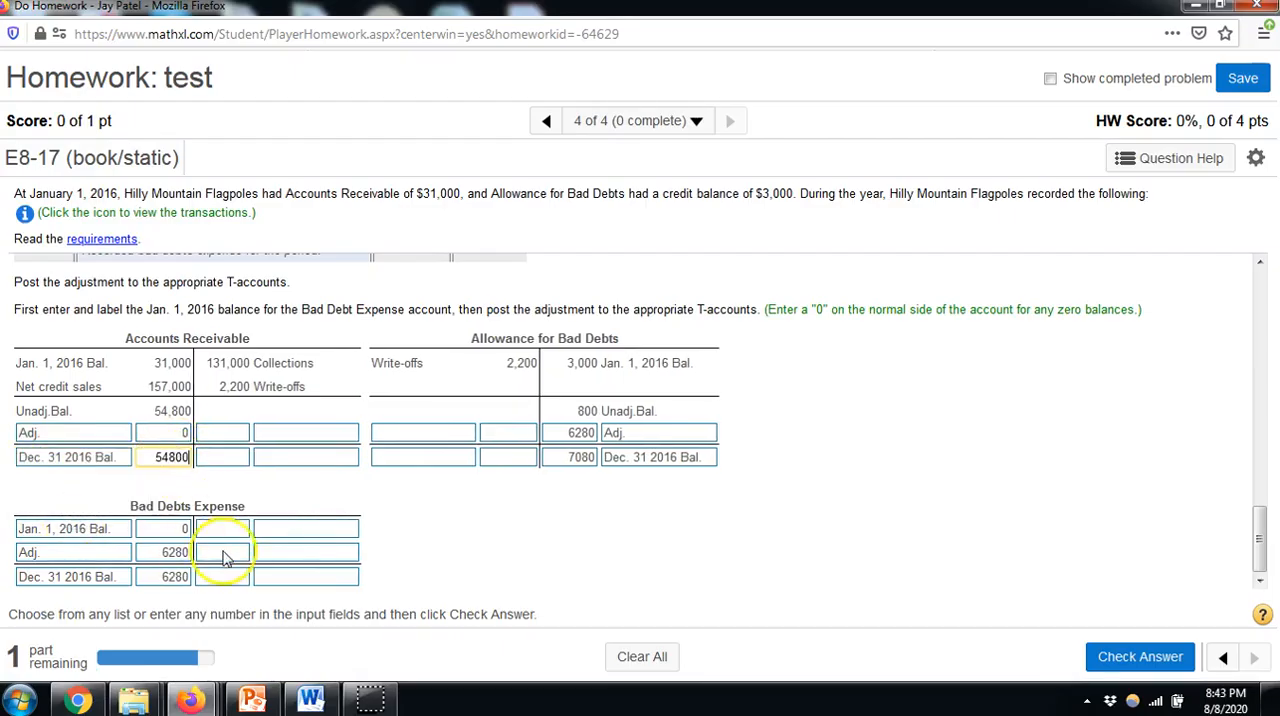
pyautogui.click(491, 523)
pyautogui.click(1132, 656)
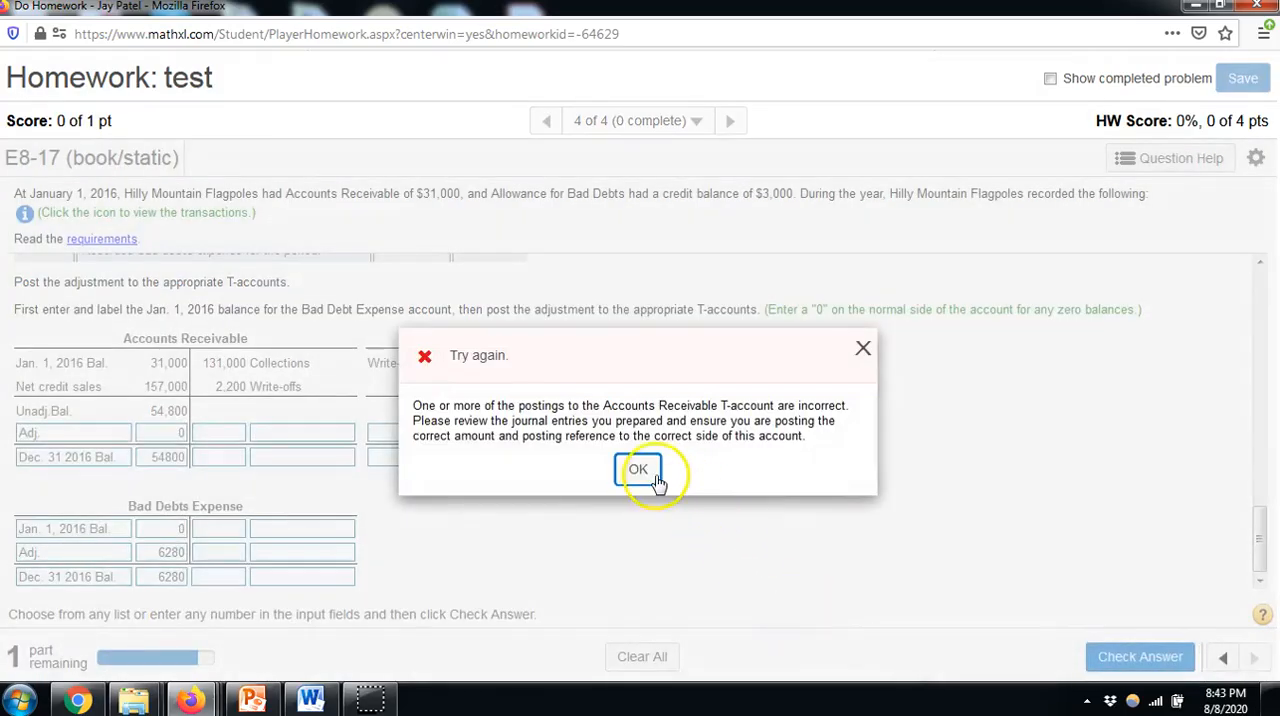
pyautogui.click(638, 470)
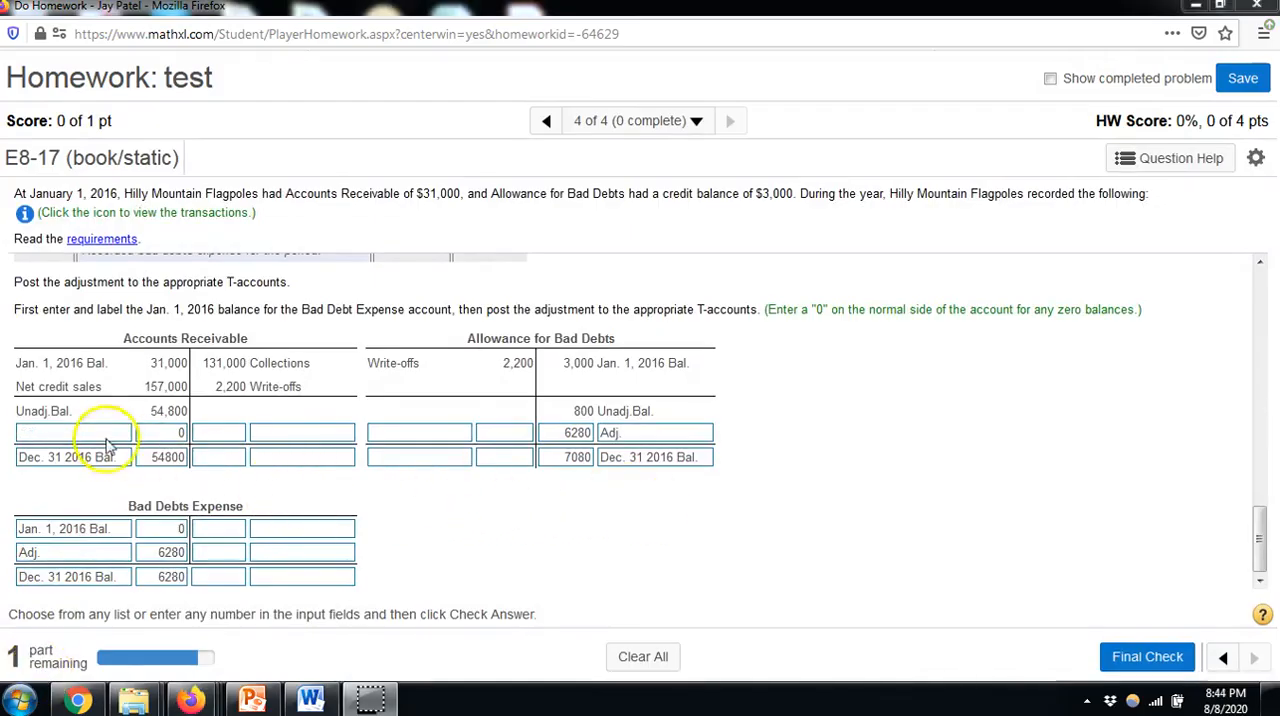
# Leave the Accounts Receivable adjustment row's label blank and submit the T-account postings for the final check
pyautogui.click(40, 434)
pyautogui.click(72, 435)
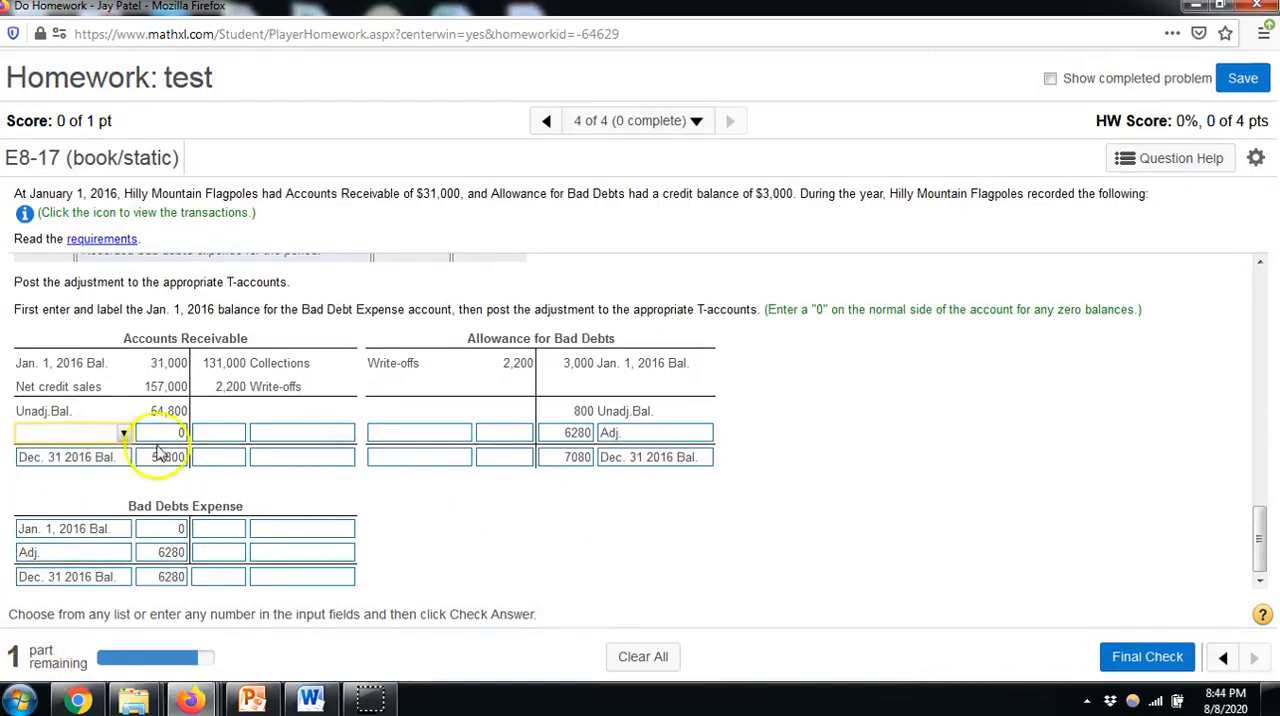
pyautogui.click(1148, 654)
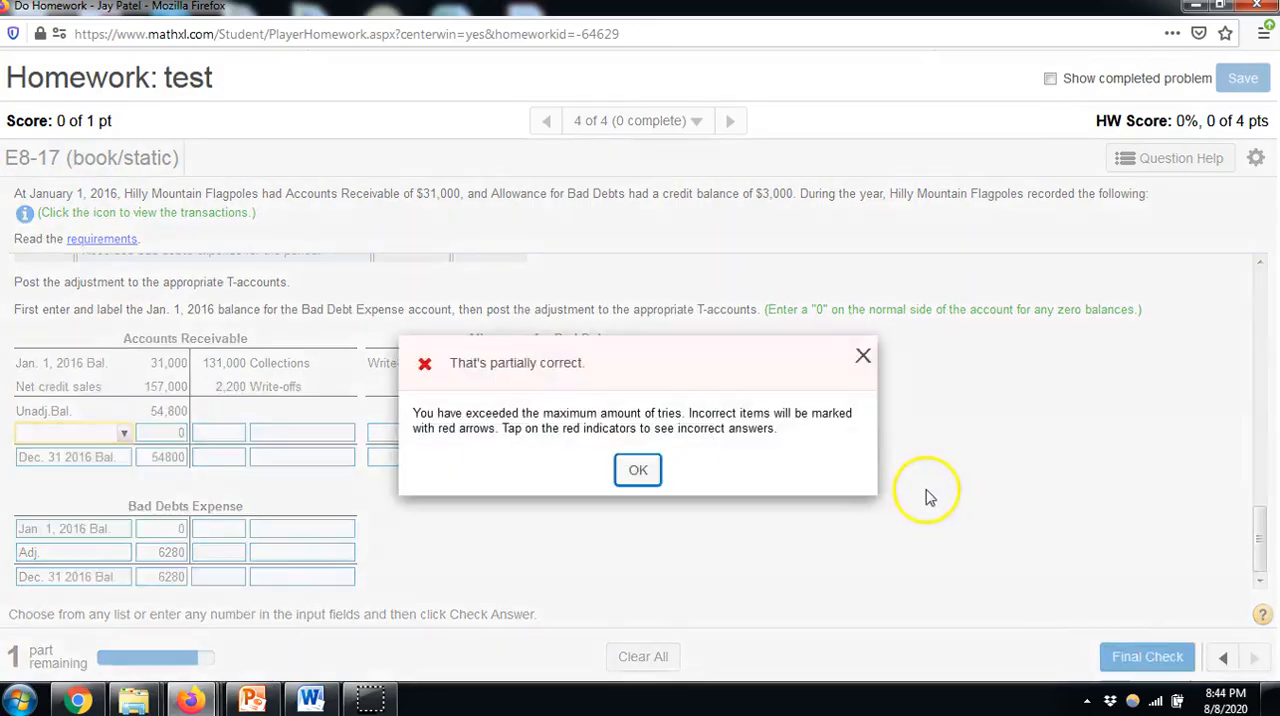
pyautogui.click(637, 472)
# Review the graded T-accounts, especially the Accounts Receivable adjustment row, and the Requirement 4 partial balance sheet
pyautogui.scroll(-3, 329, 457)
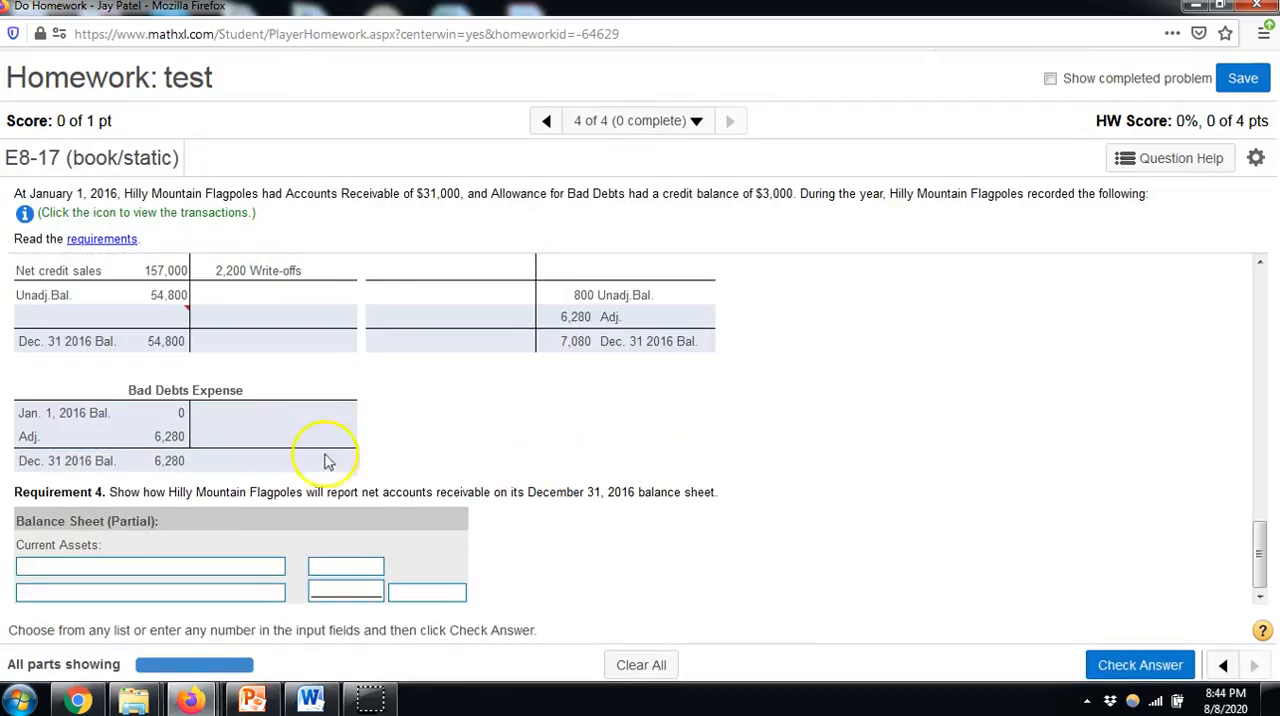
pyautogui.scroll(3, 175, 325)
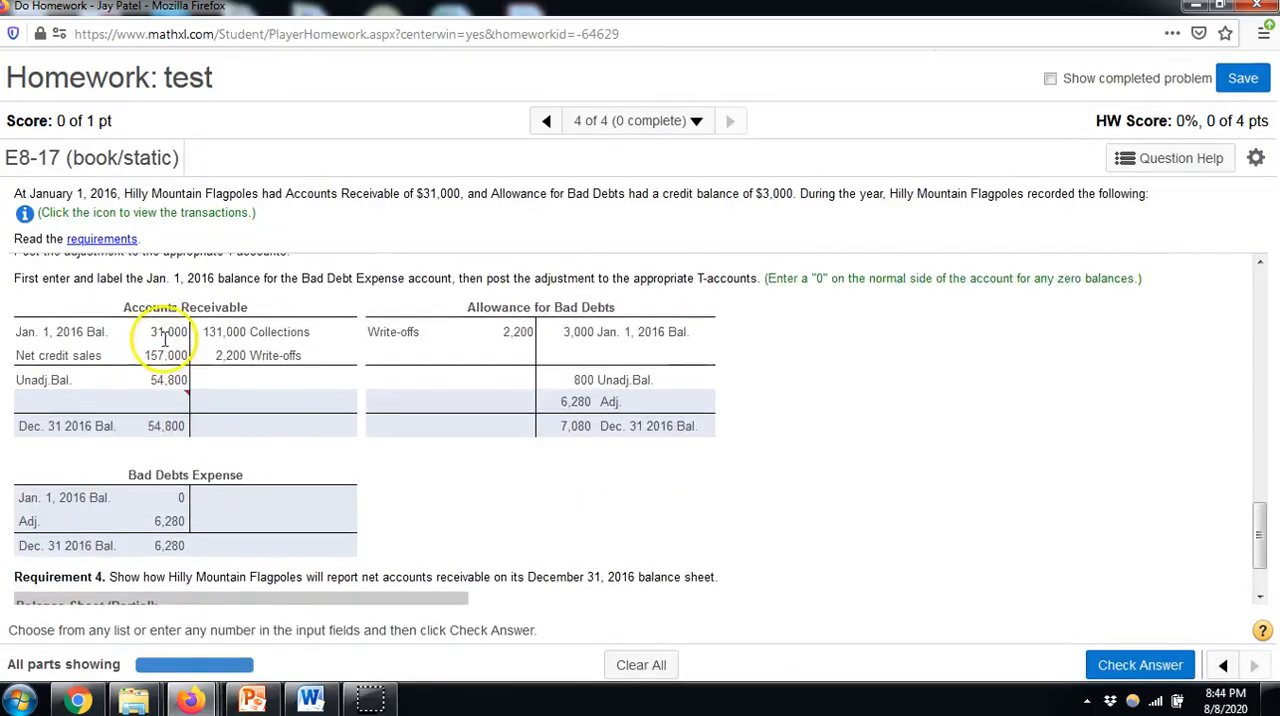
pyautogui.scroll(-3, 181, 343)
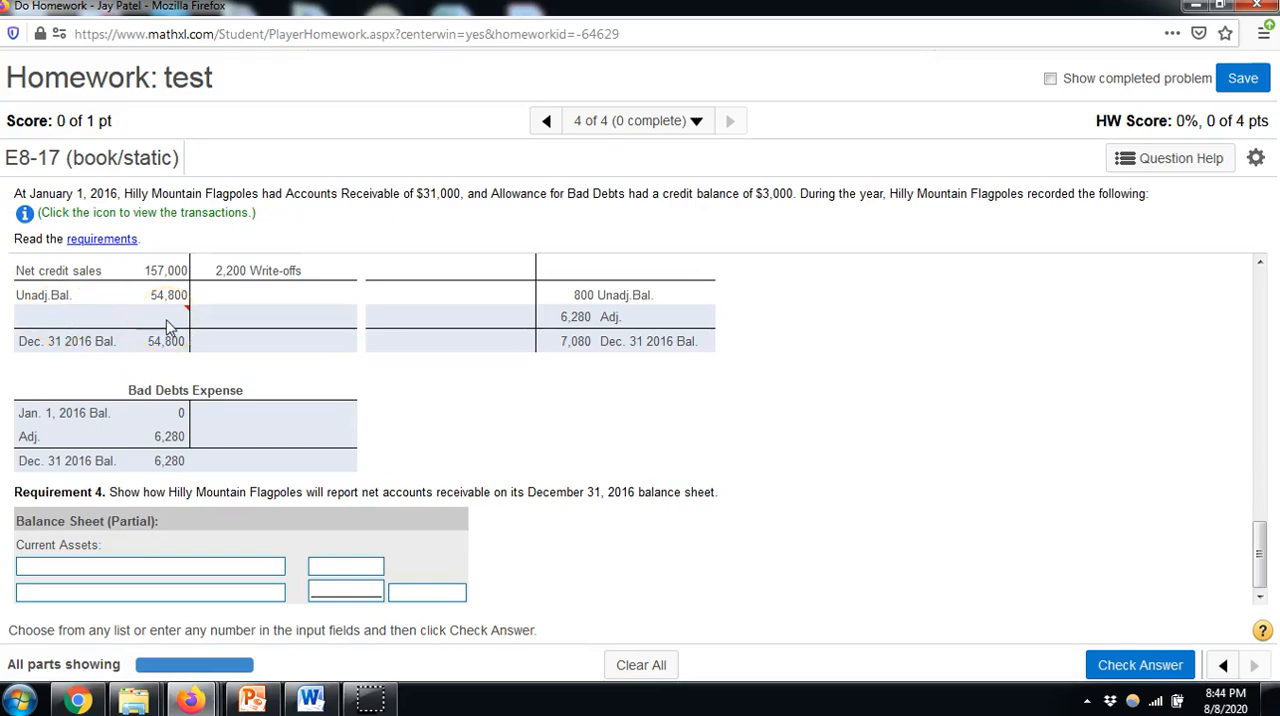
pyautogui.click(62, 321)
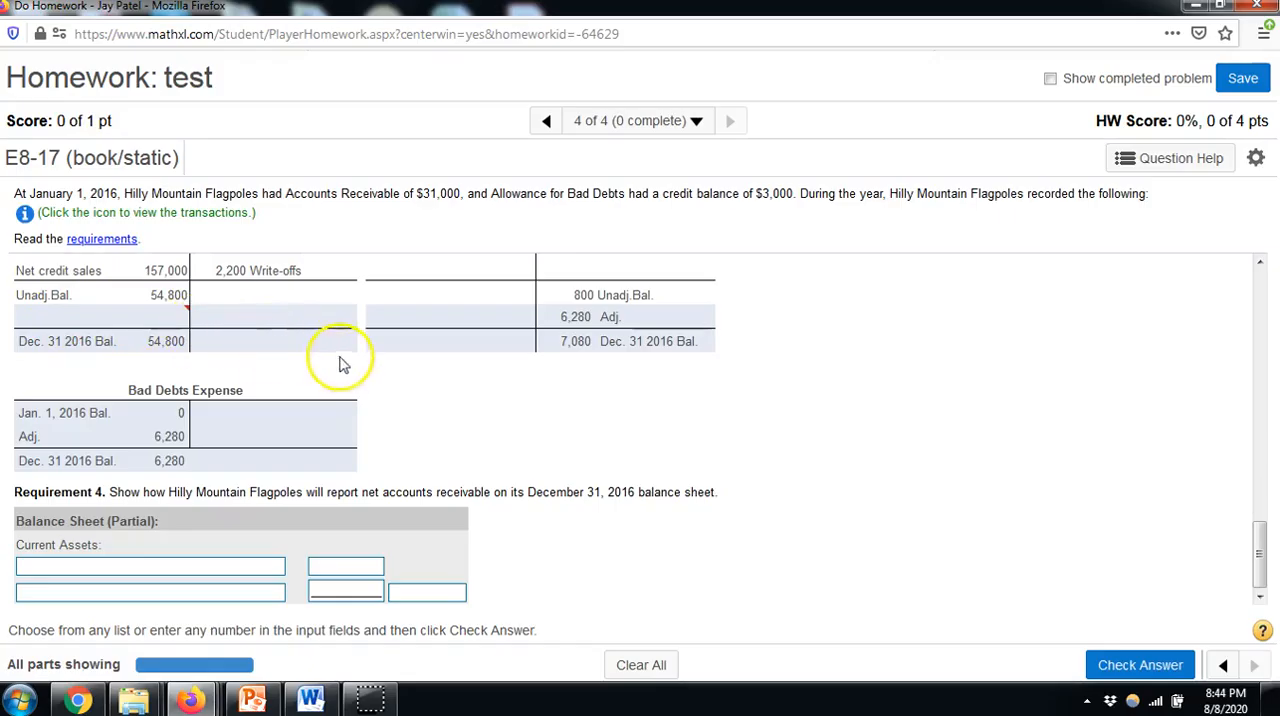
pyautogui.scroll(2, 157, 391)
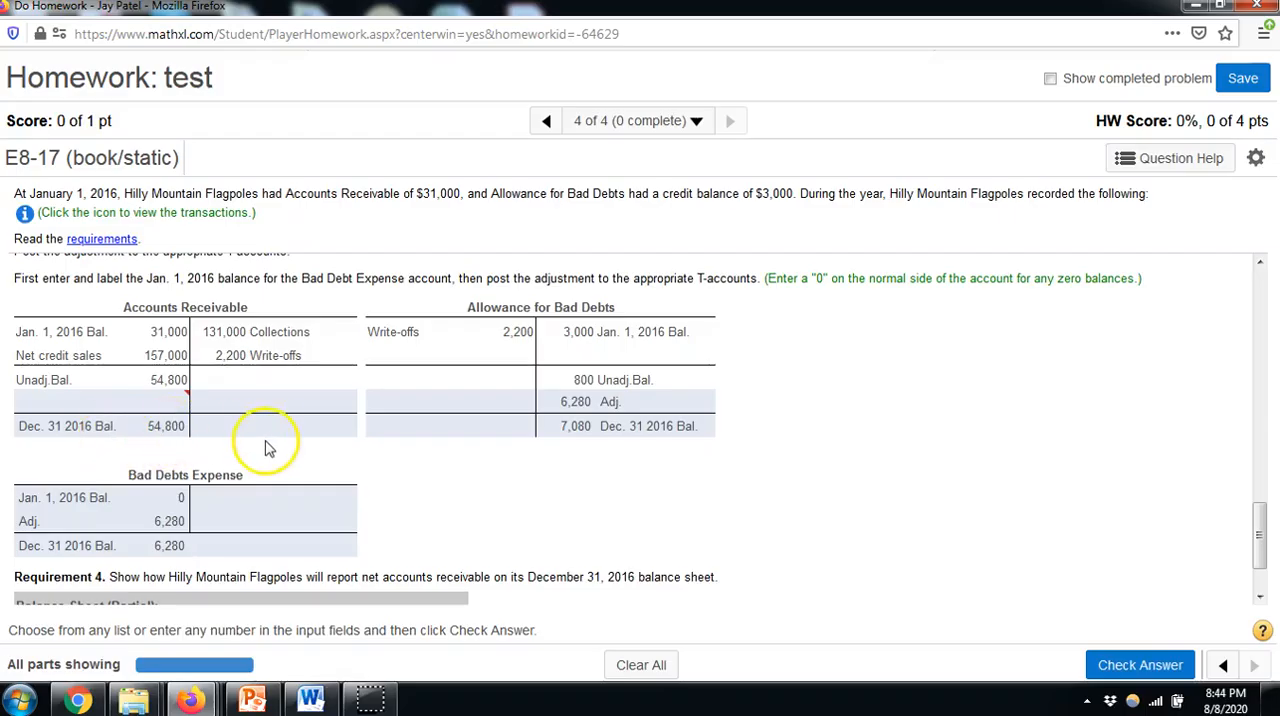
pyautogui.scroll(-2, 272, 444)
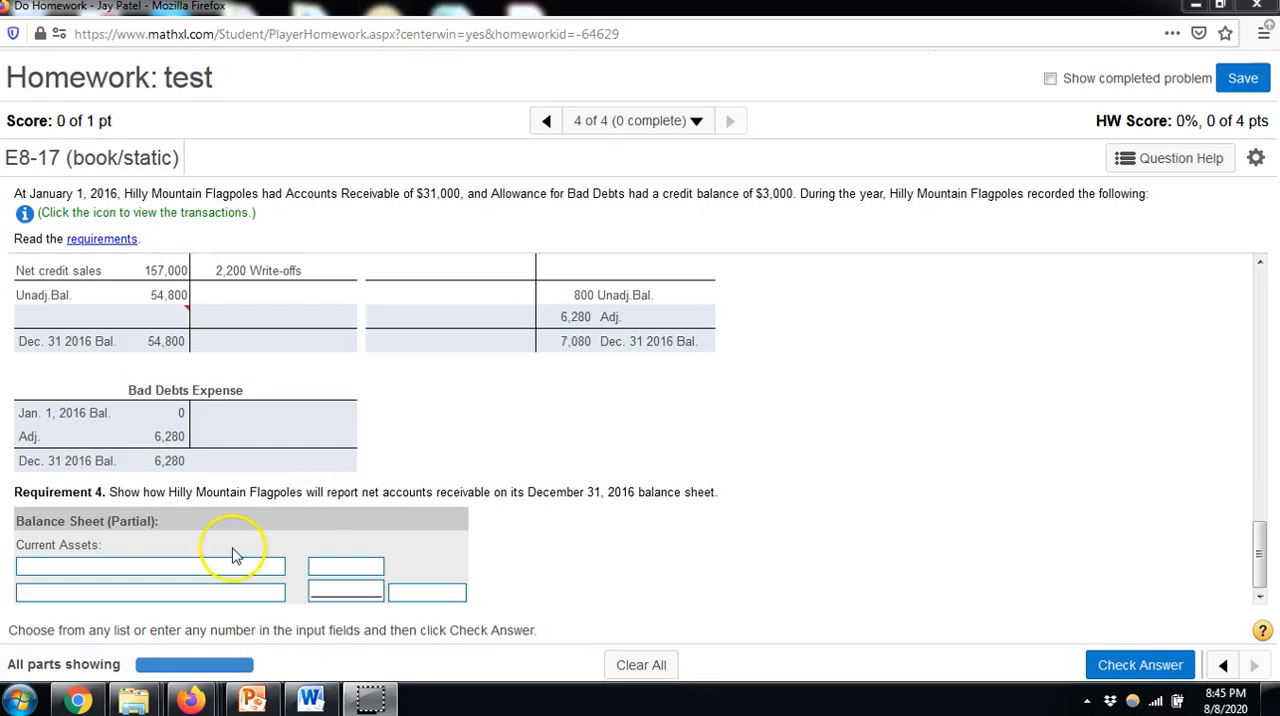
# Label the two current asset lines of the partial balance sheet "Accounts Receivable" and "Less: Allowance for Bad Debts"
pyautogui.click(106, 568)
pyautogui.click(140, 460)
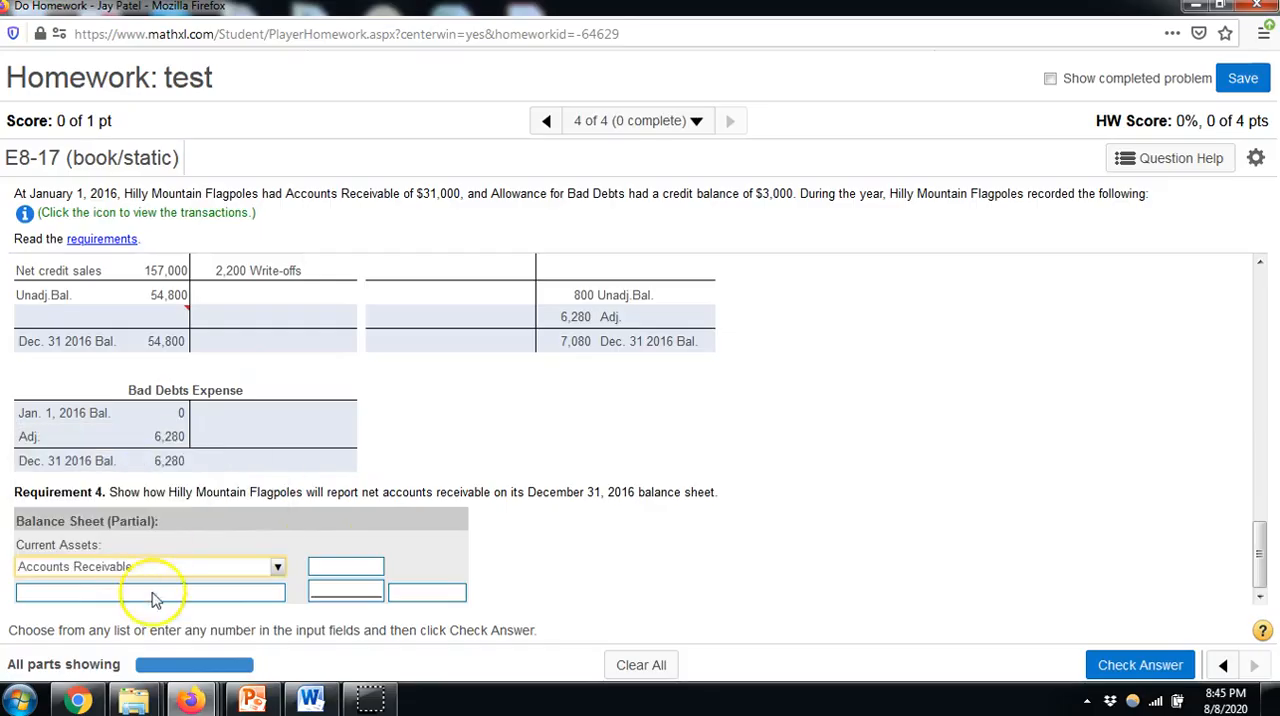
pyautogui.click(150, 594)
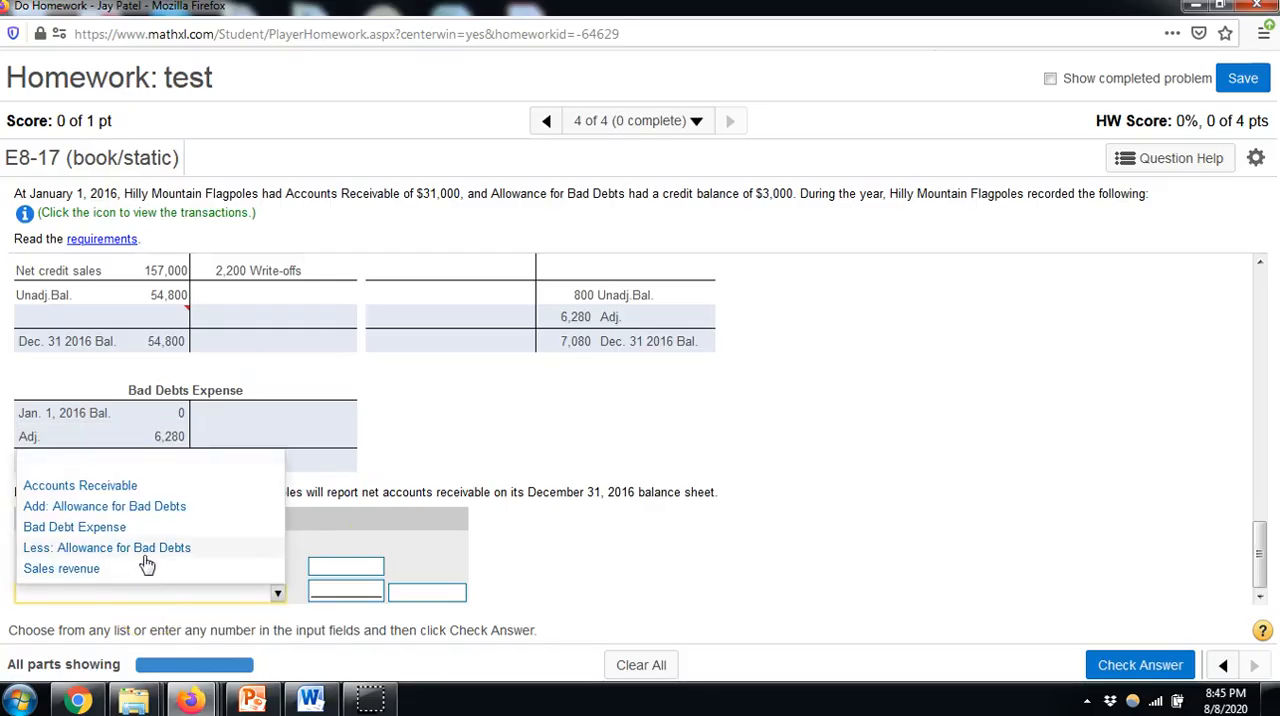
pyautogui.click(145, 550)
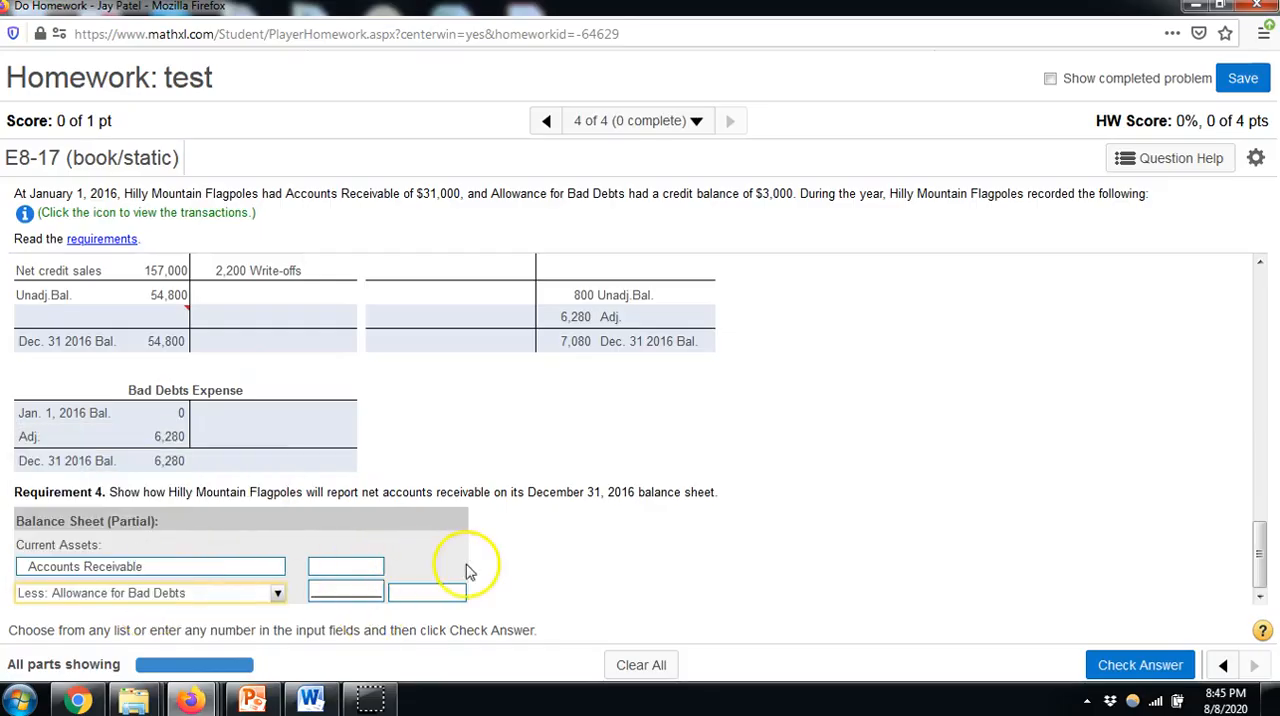
# Enter 54800 for Accounts Receivable, (7080) for the allowance and 47720 as the net amount, and check the balance sheet answer
pyautogui.click(360, 570)
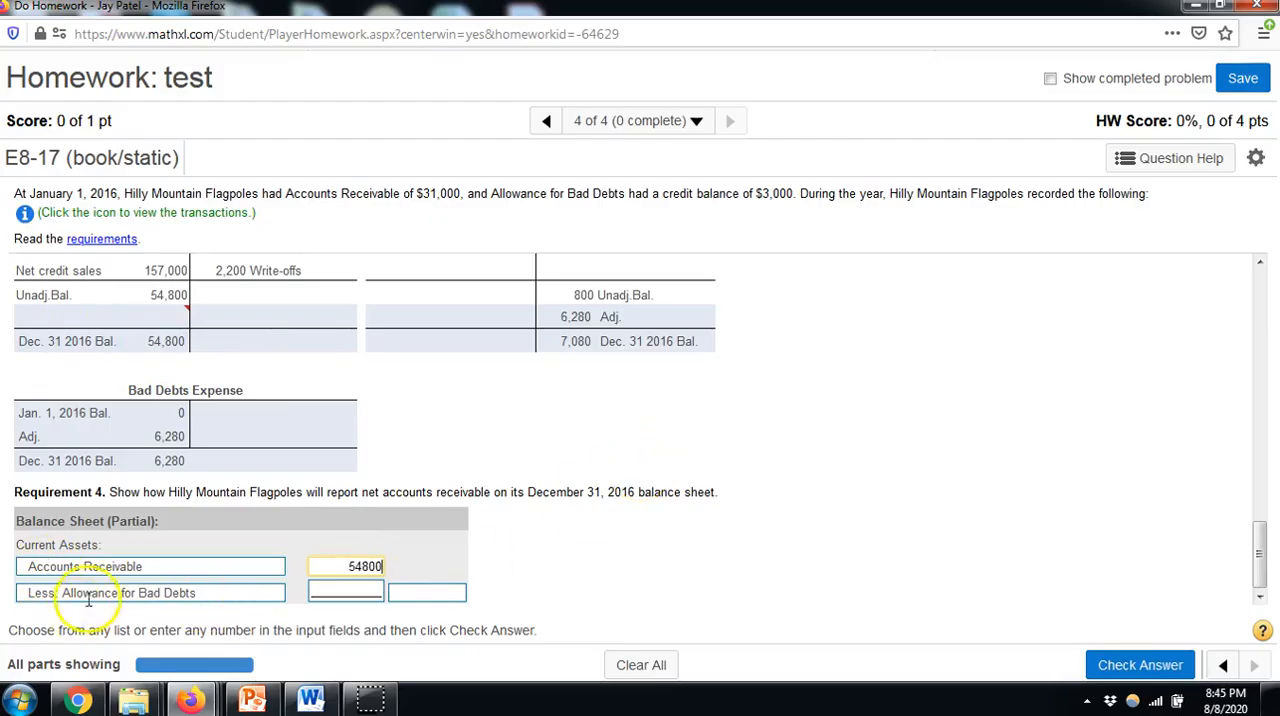
pyautogui.click(361, 593)
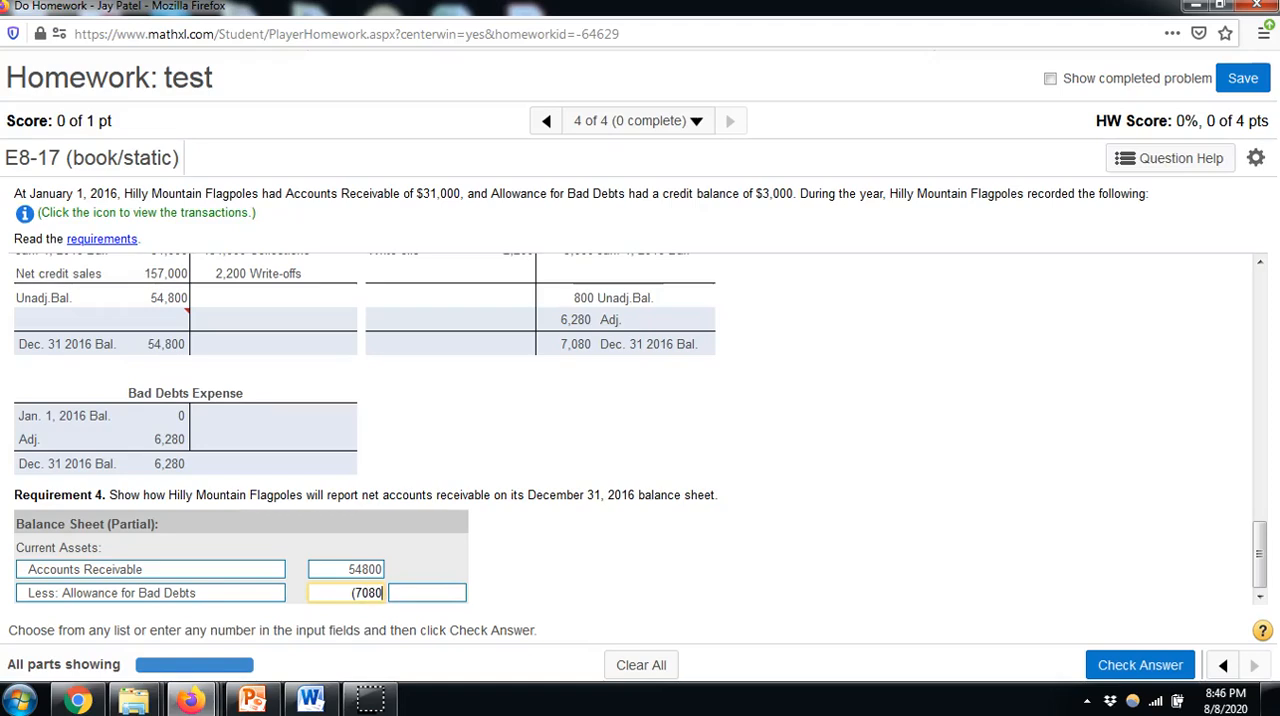
pyautogui.click(427, 593)
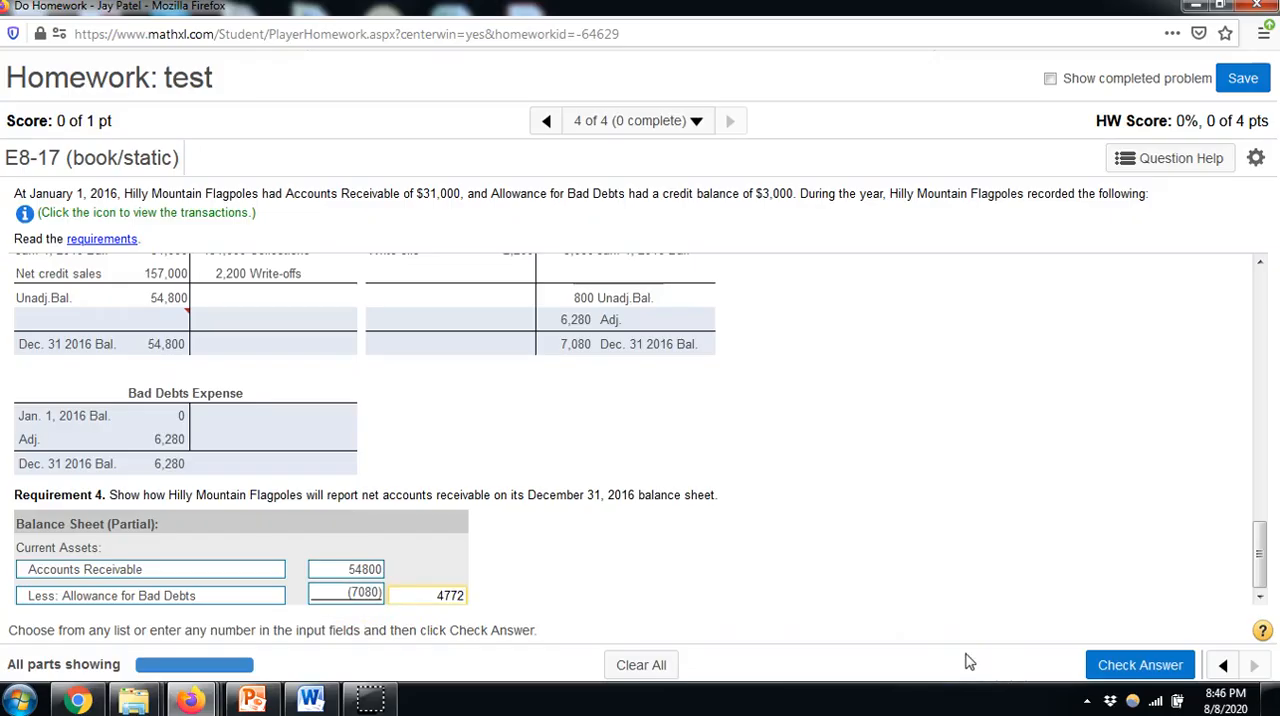
pyautogui.click(1125, 665)
pyautogui.click(652, 437)
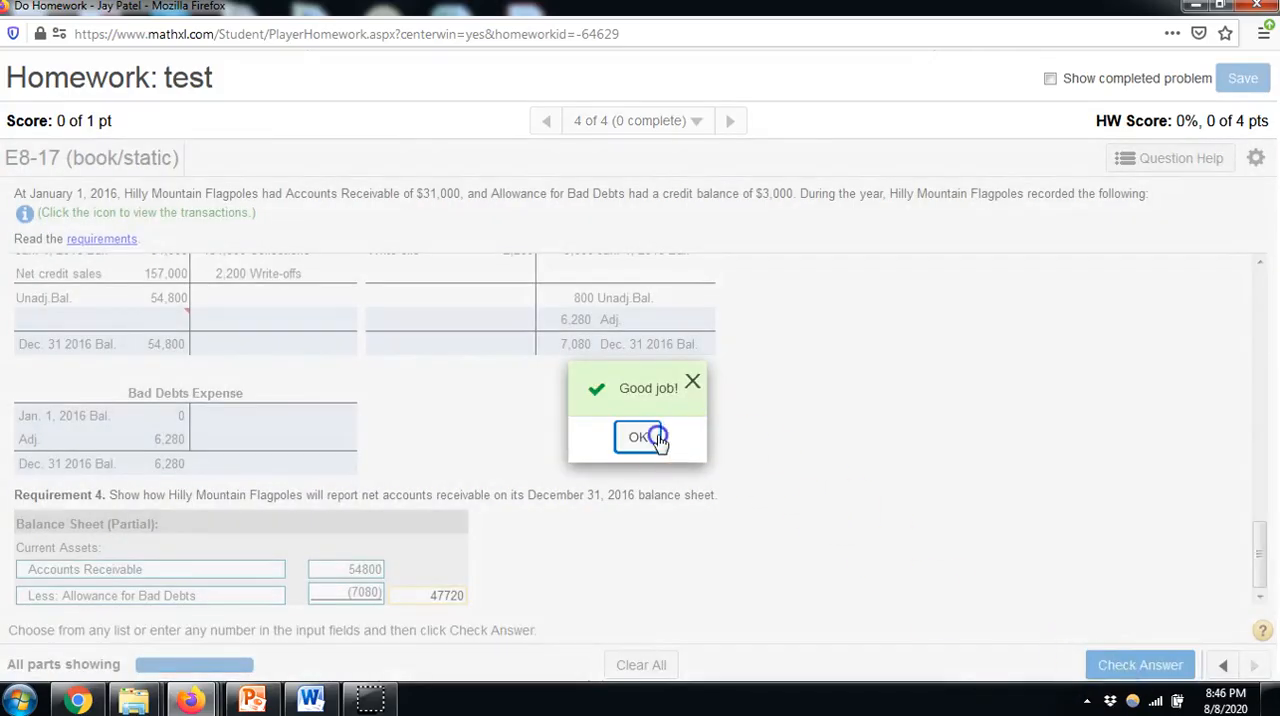